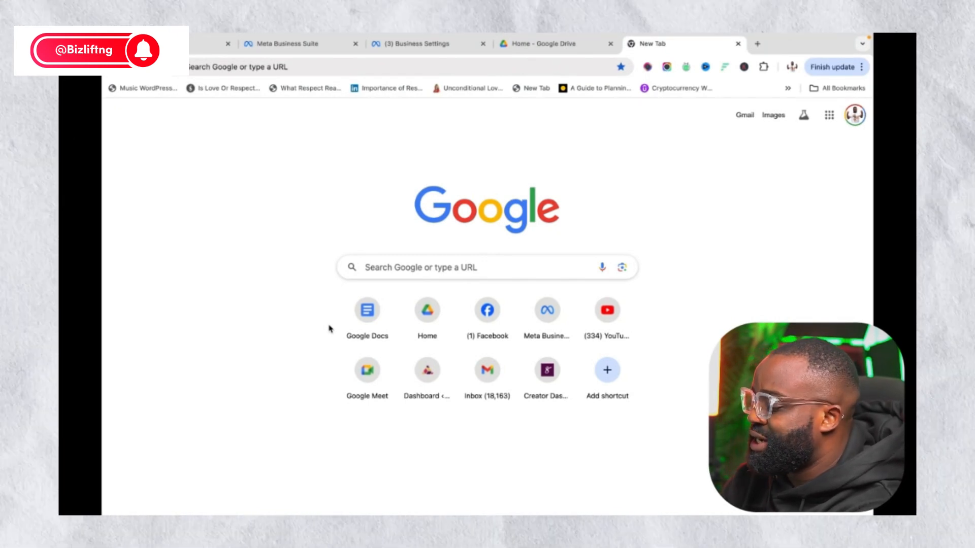
Go to manychat.com in the new Chrome tab to reach the sign-in page
click(403, 62)
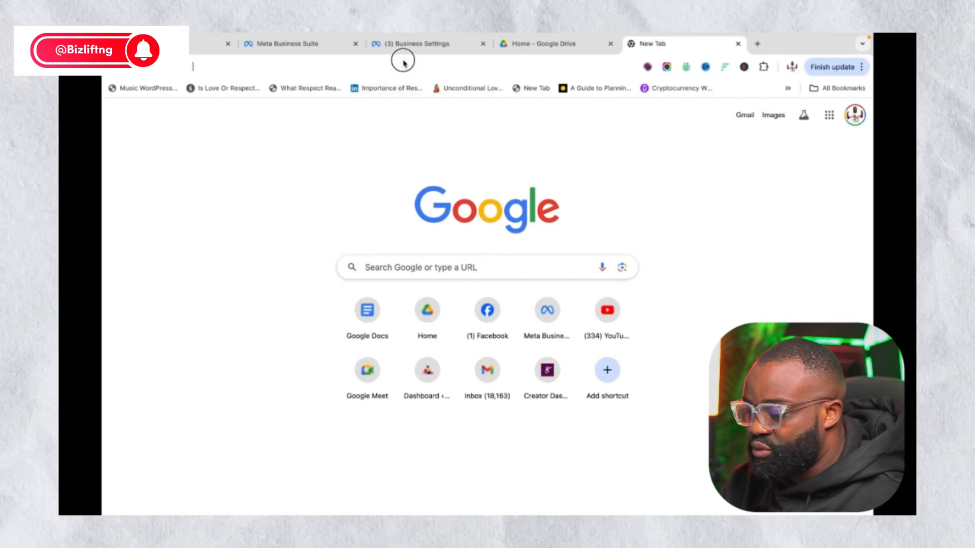
text(many)
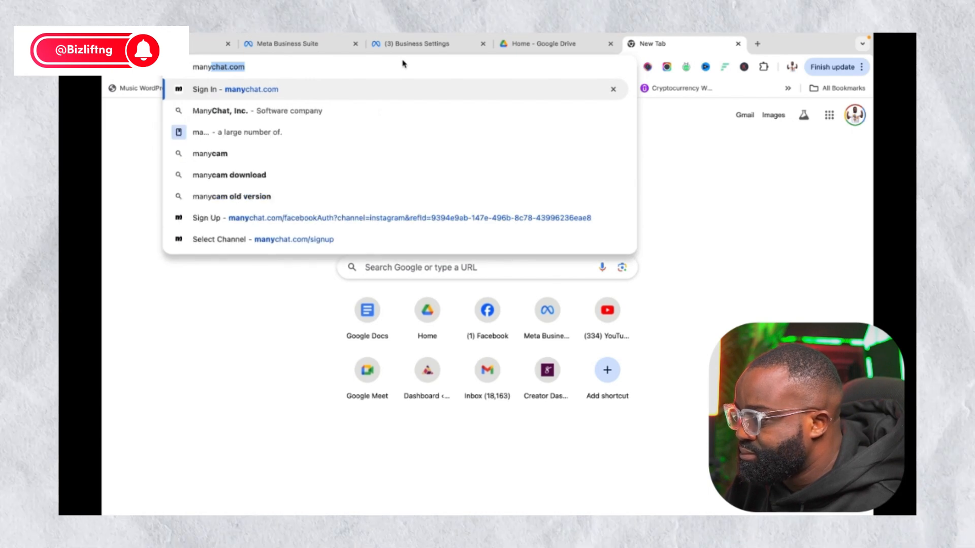
click(358, 89)
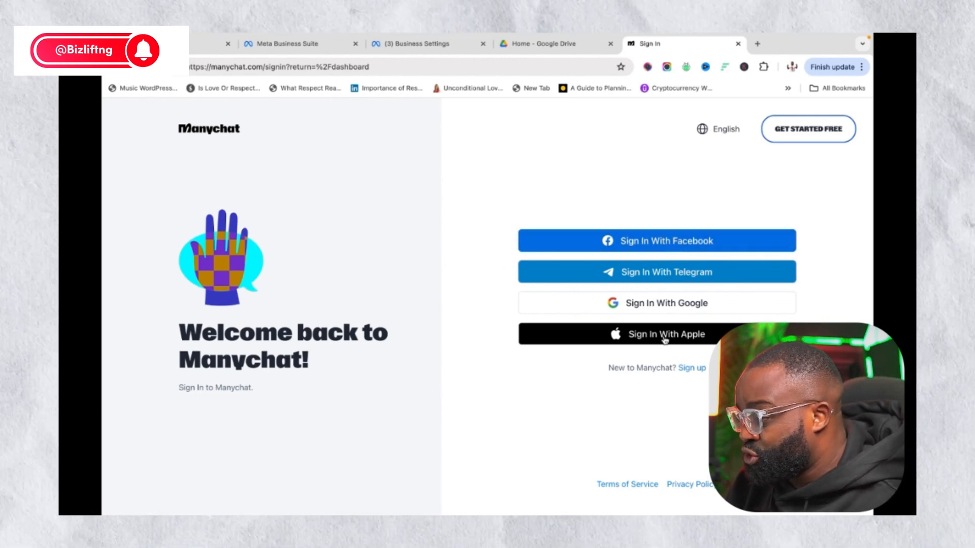
Start a Manychat sign-up with Instagram and approve the Facebook access request
click(690, 369)
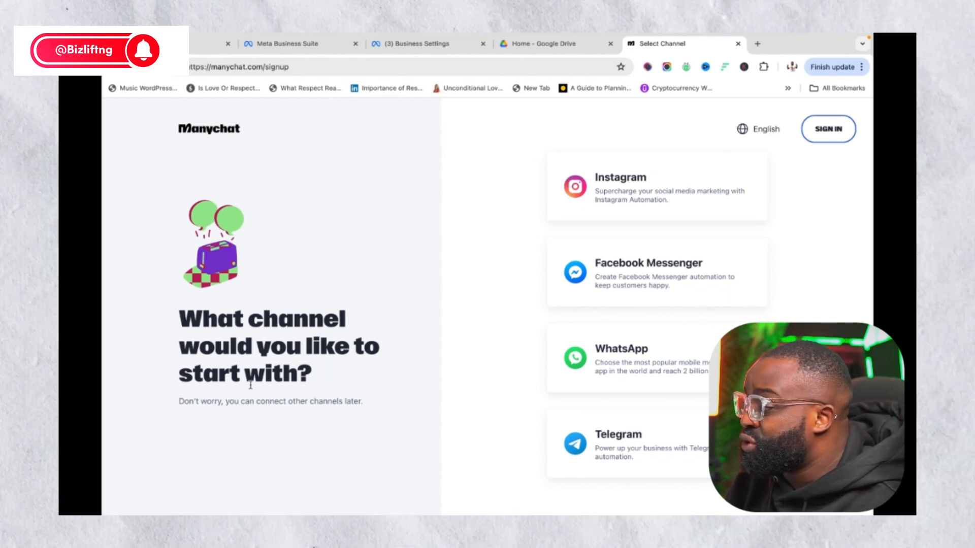
click(663, 183)
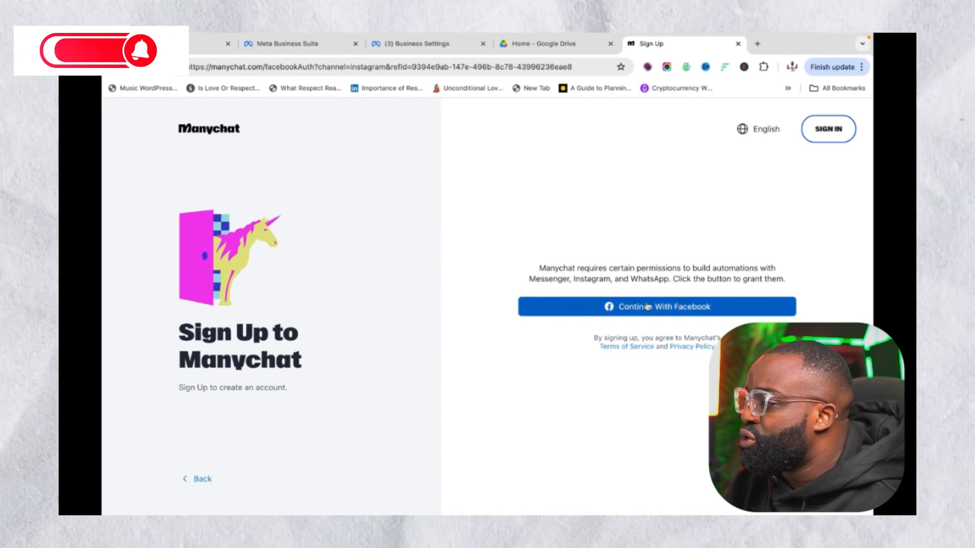
click(649, 307)
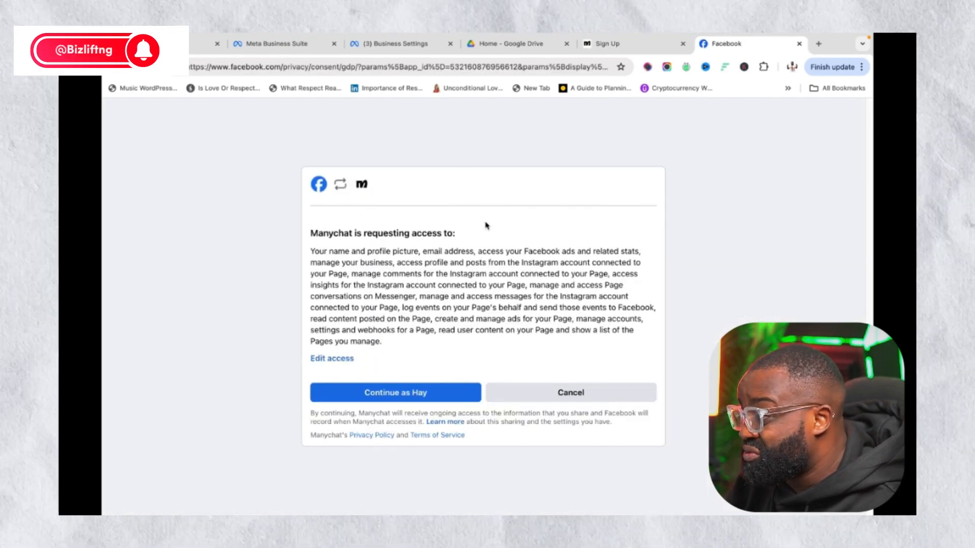
click(449, 391)
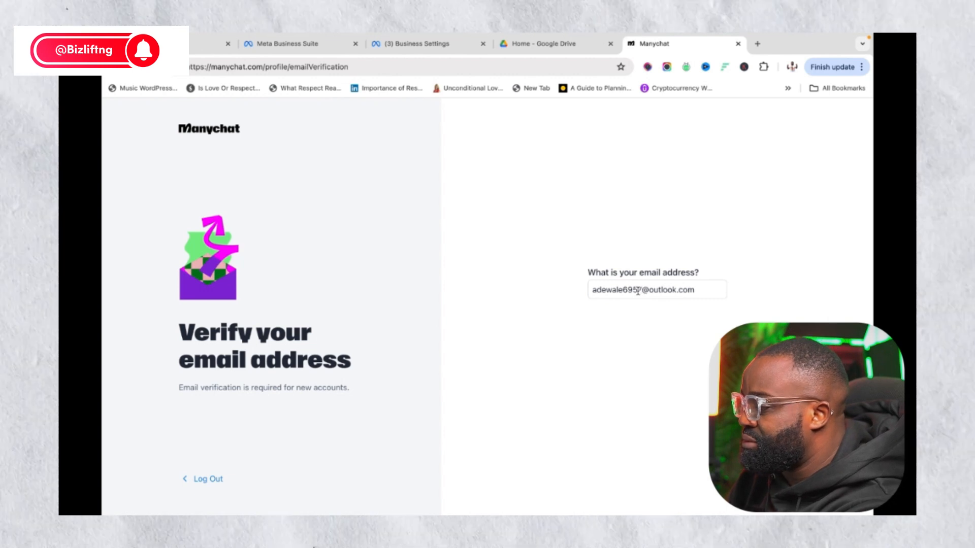
Replace the pre-filled email with a different Gmail address and submit it for verification
triple_click(645, 293)
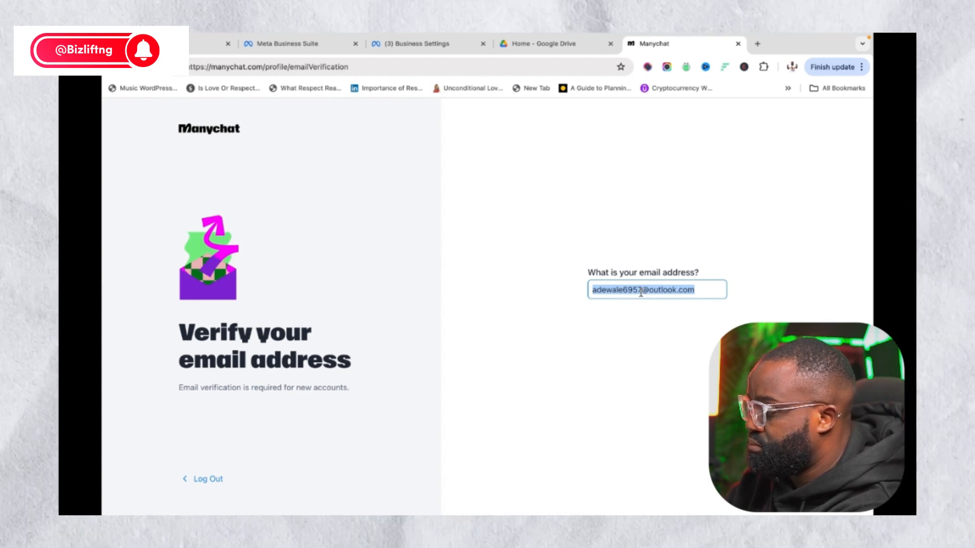
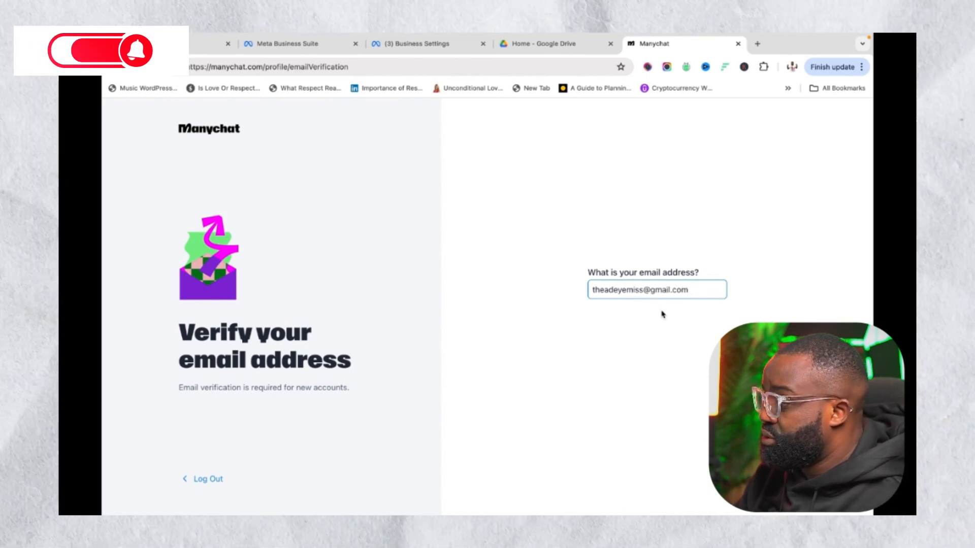
key(Return)
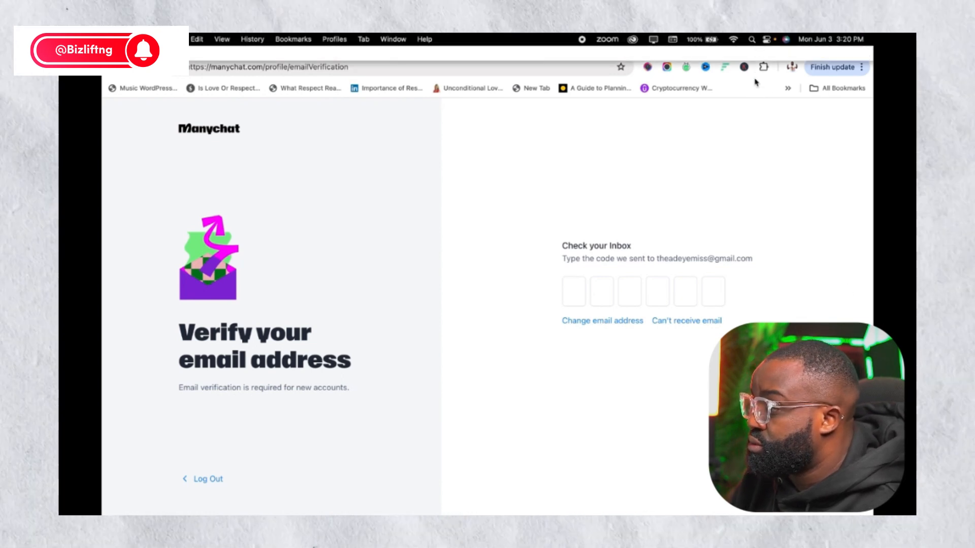
Open Gmail in a new tab and switch to the second Google account
click(757, 46)
click(551, 66)
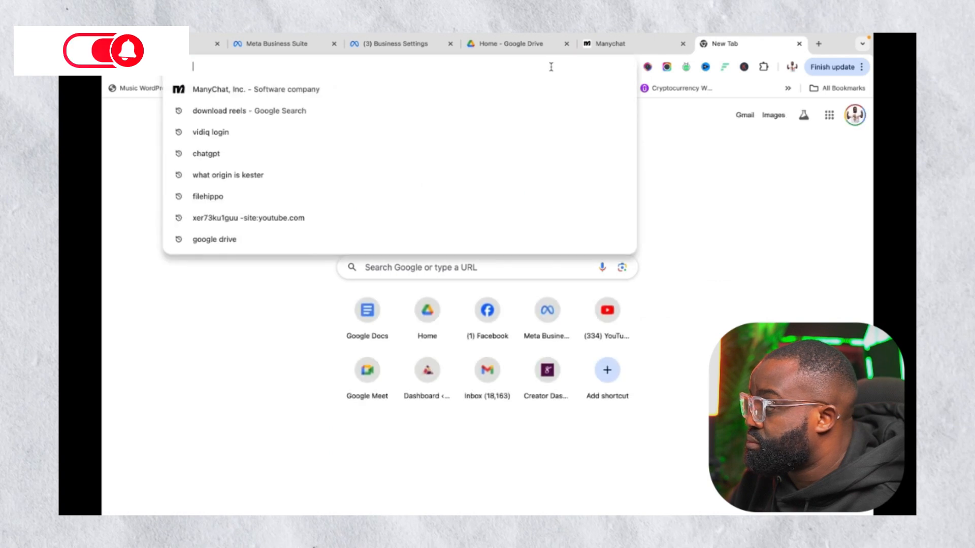
text(gm)
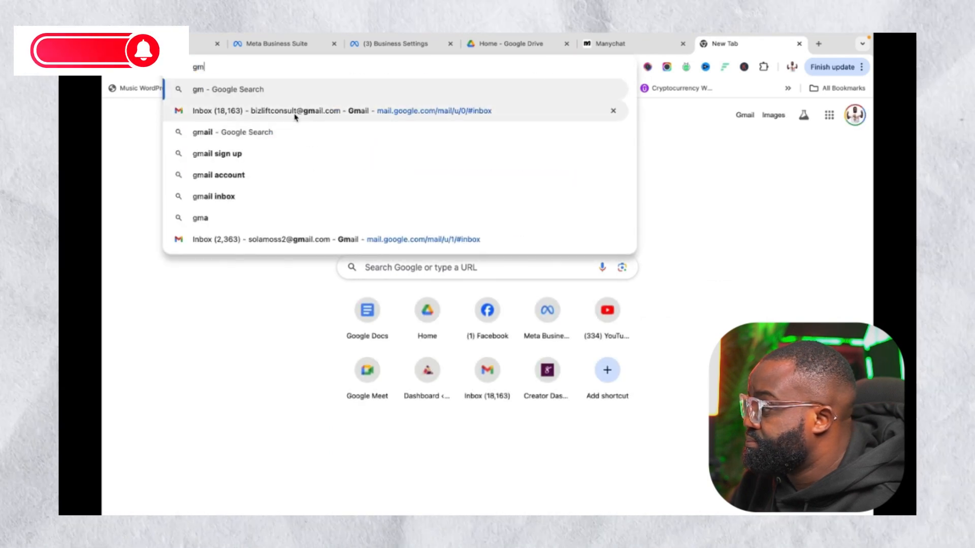
click(297, 116)
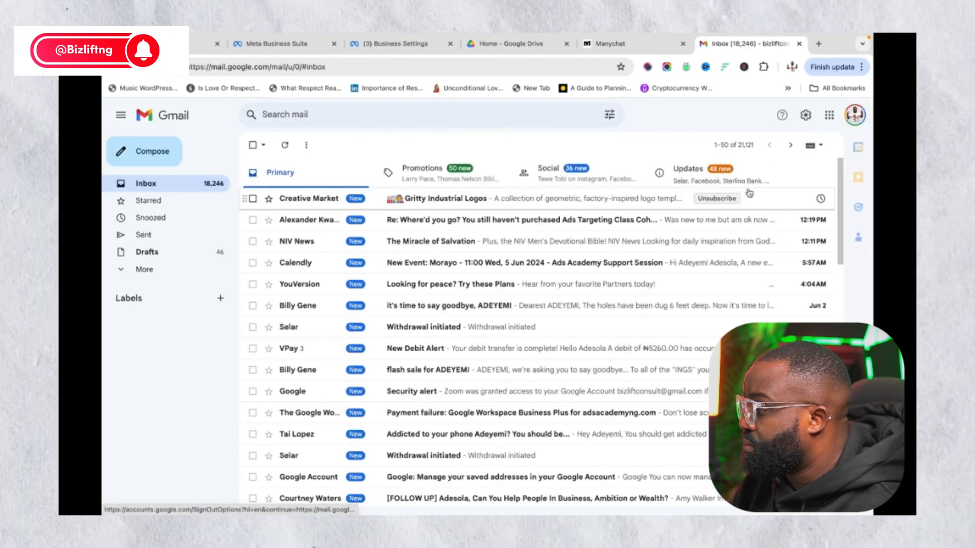
click(855, 115)
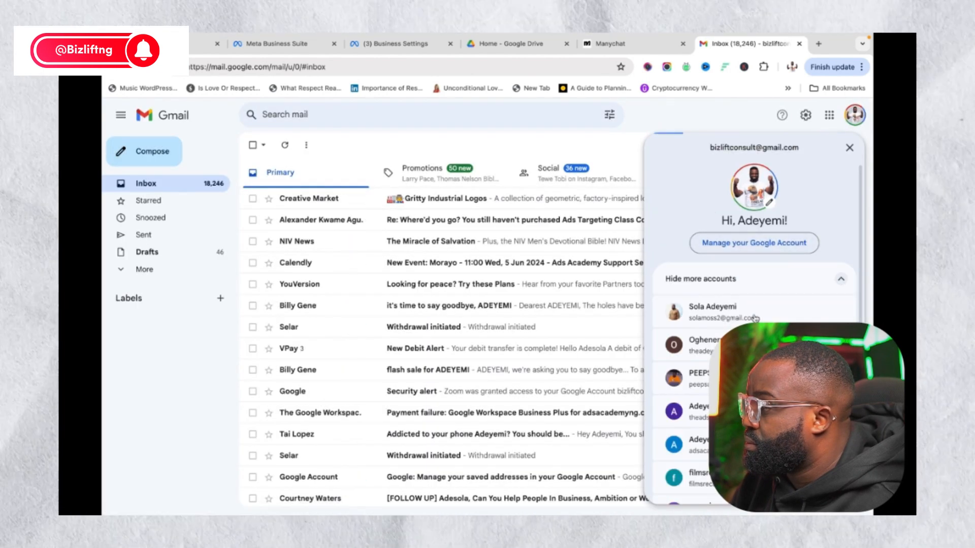
click(706, 346)
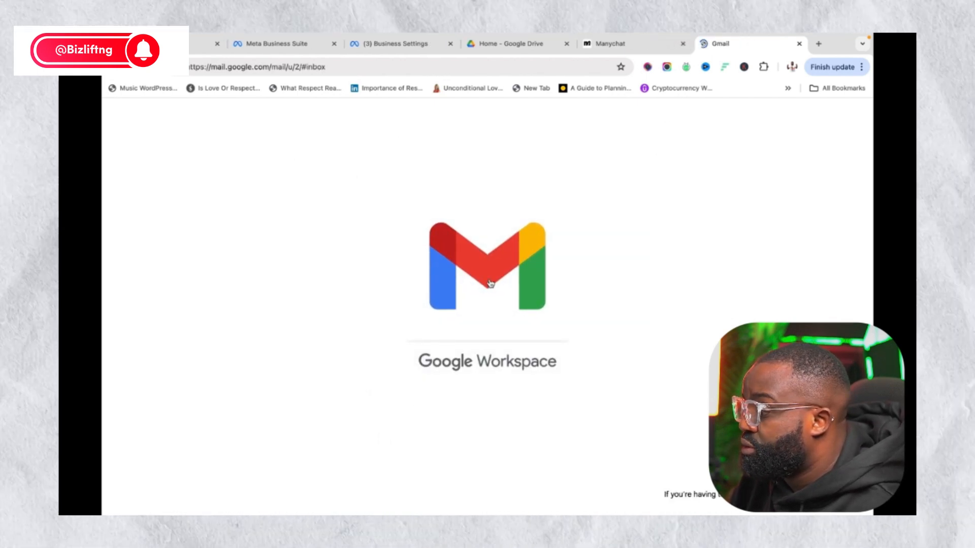
Copy the six-digit code from the Manychat verification email and return to Manychat
click(468, 201)
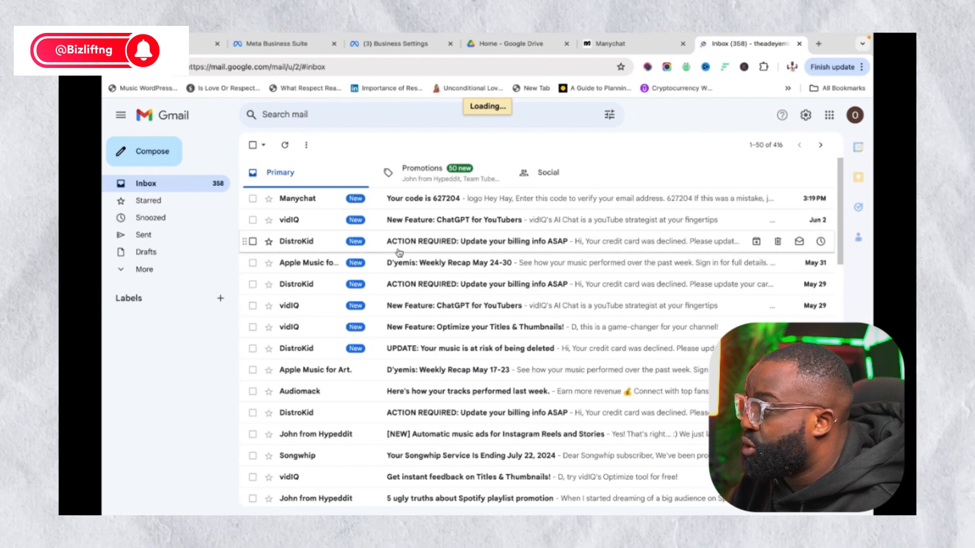
double_click(464, 370)
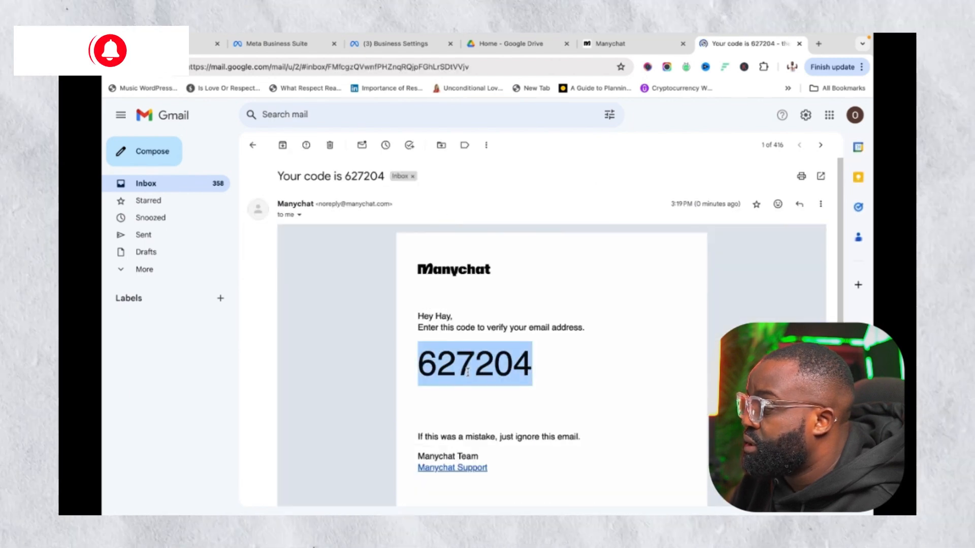
right_click(470, 345)
click(488, 369)
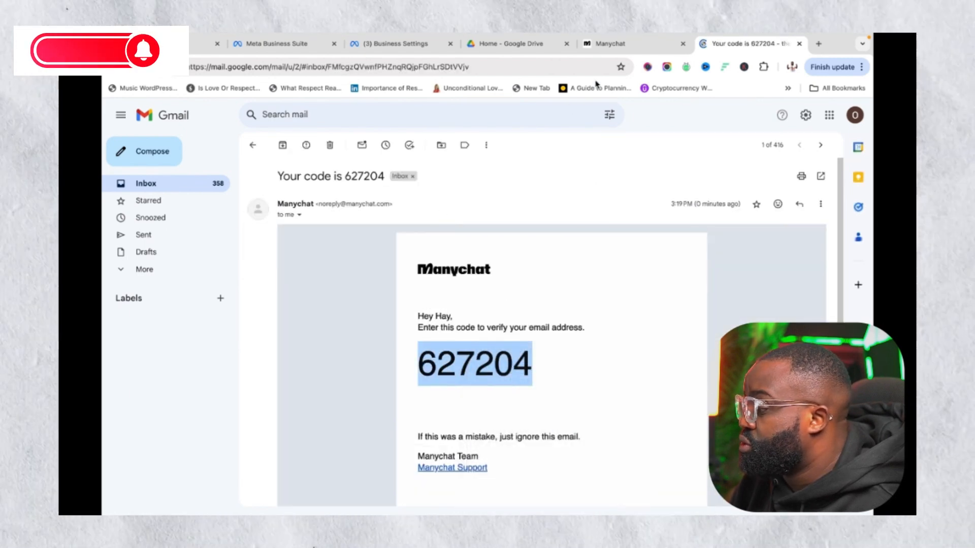
click(602, 47)
Paste the verification code and set the company type to Marketing Agency
right_click(572, 288)
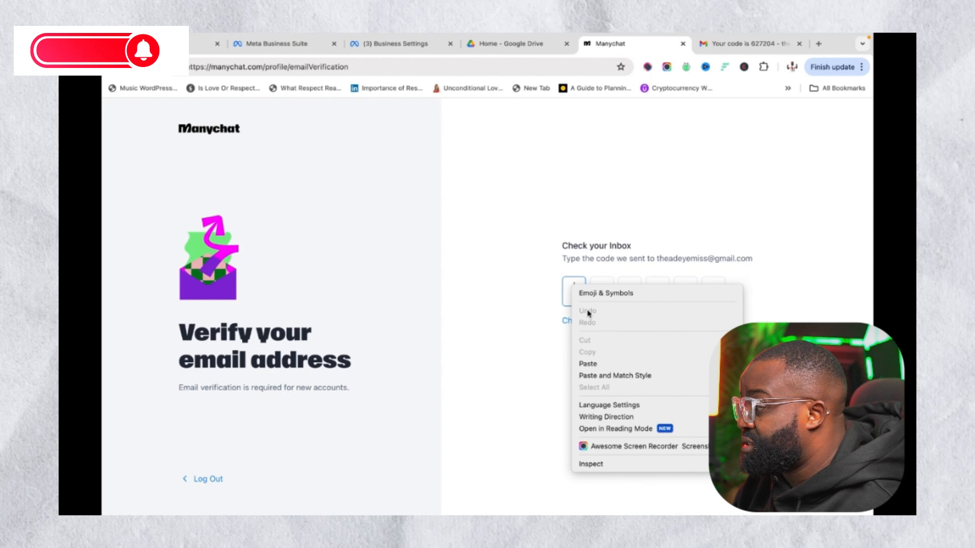
click(593, 364)
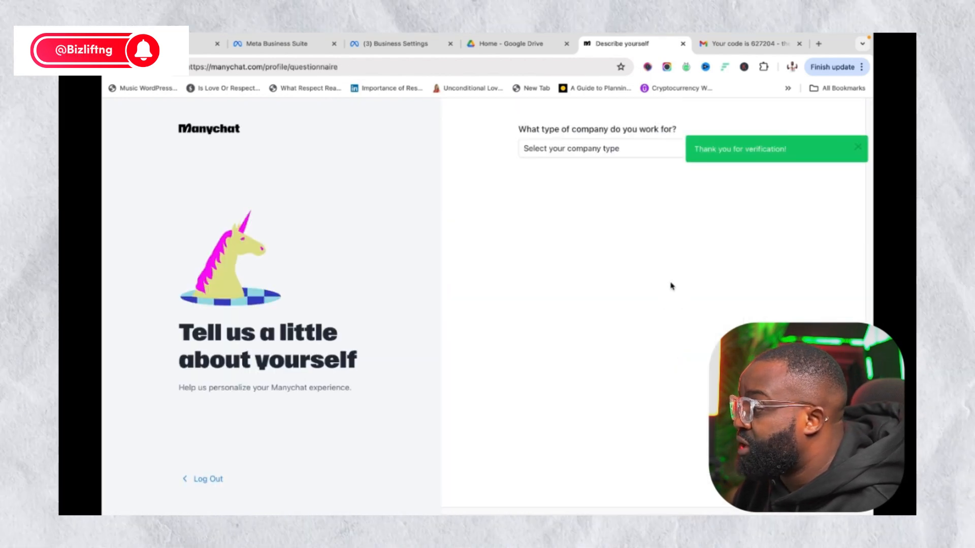
click(574, 153)
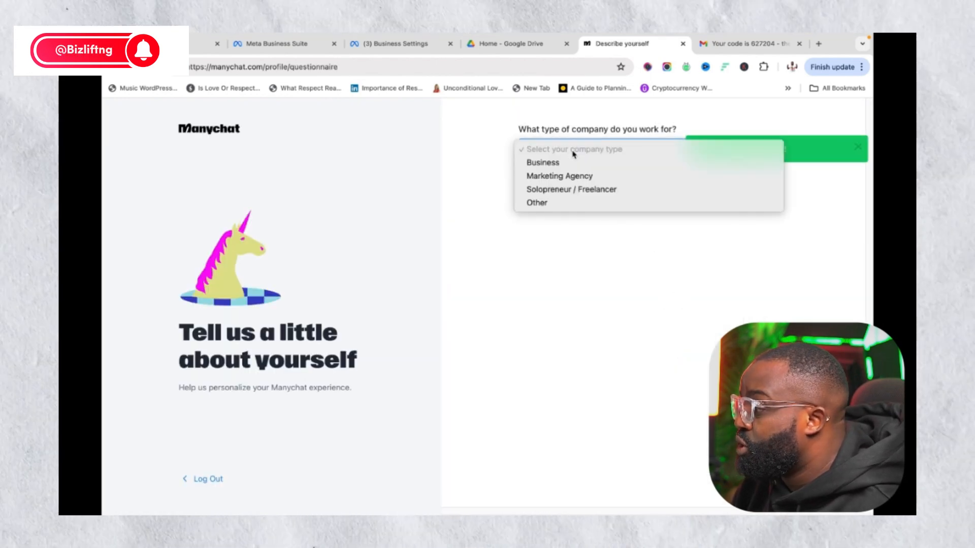
click(556, 176)
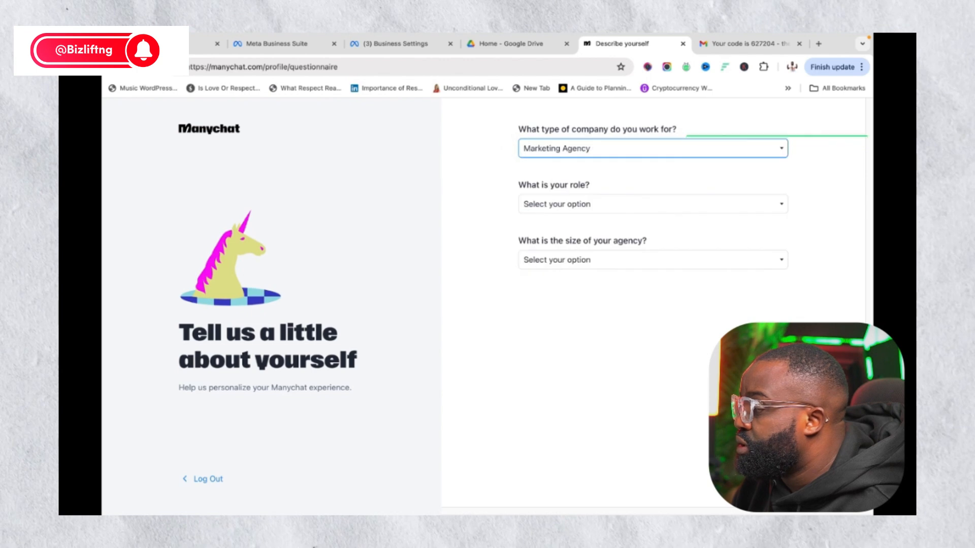
Set the role to CEO / Owner and the agency size to Medium (5-20)
click(569, 208)
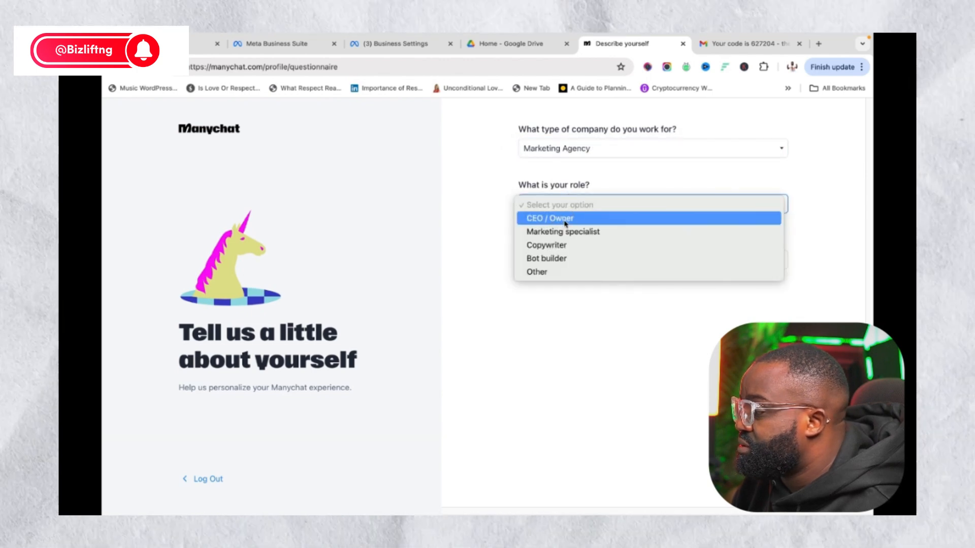
click(566, 223)
click(564, 259)
click(565, 273)
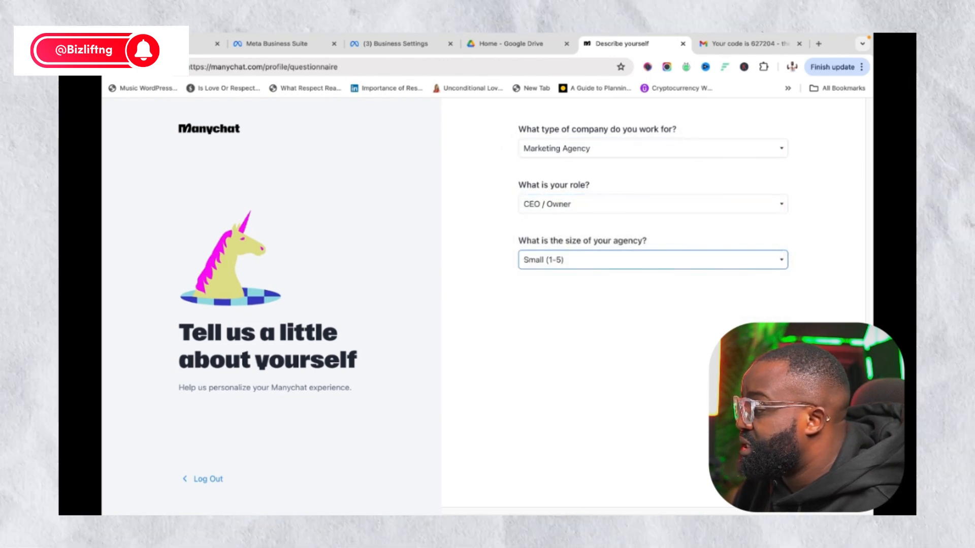
click(554, 269)
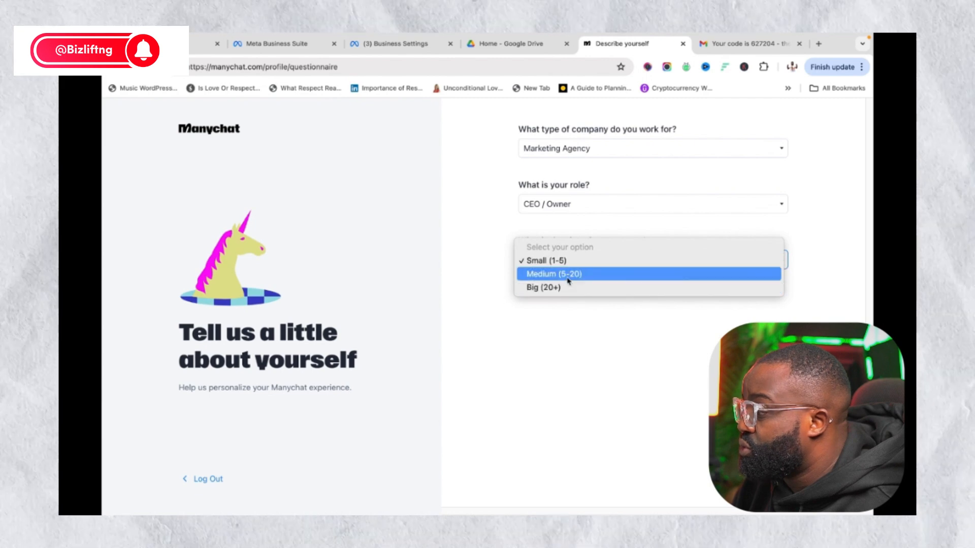
click(569, 278)
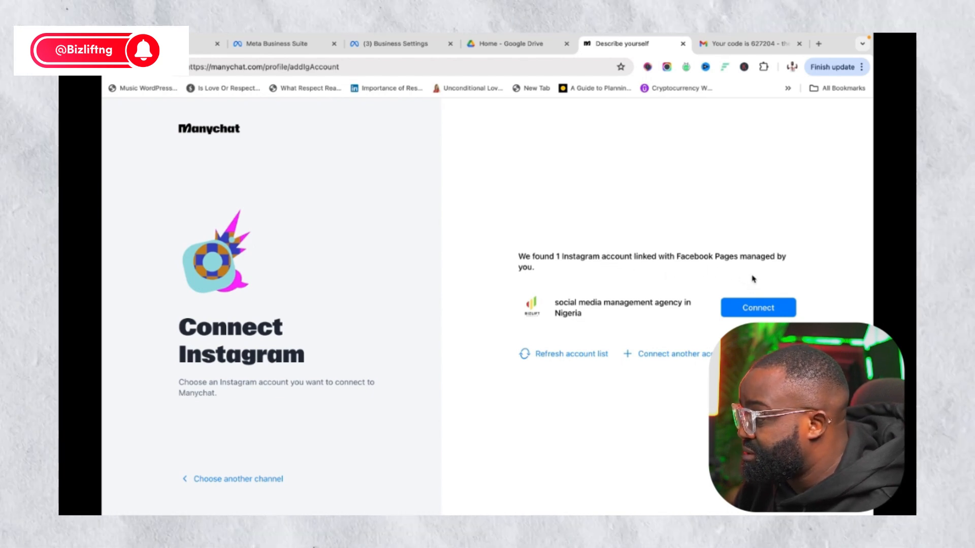
Connect the listed Instagram account, bringing up the message-access settings notice
click(759, 313)
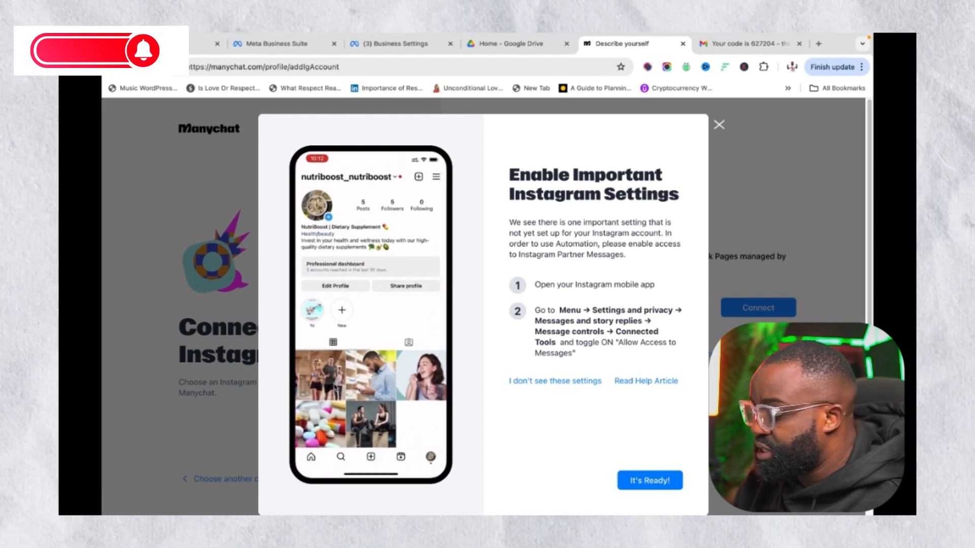
Confirm Allow Access to Messages is enabled and retry connecting the Instagram account
click(642, 478)
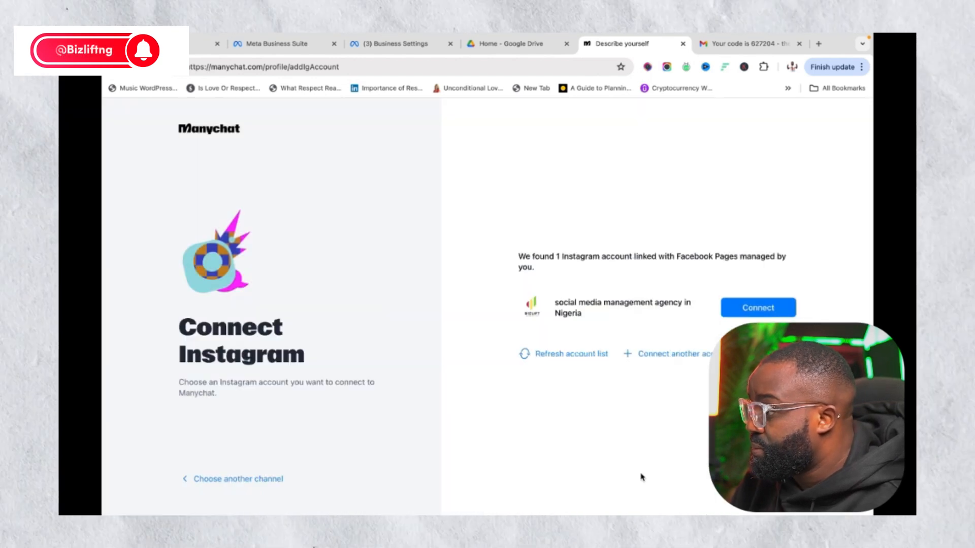
click(754, 316)
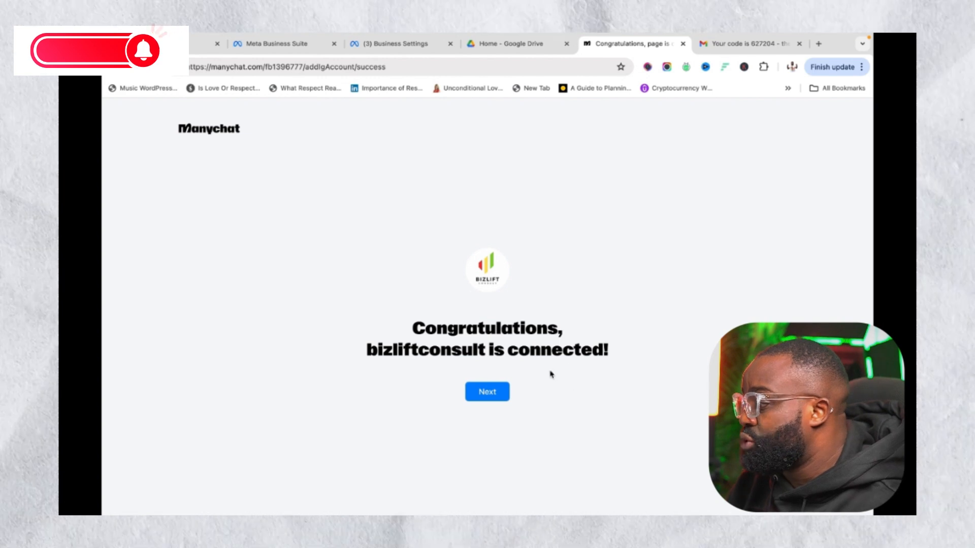
Move past the connection confirmation and decline the 14-day Pro trial for the free plan
click(495, 387)
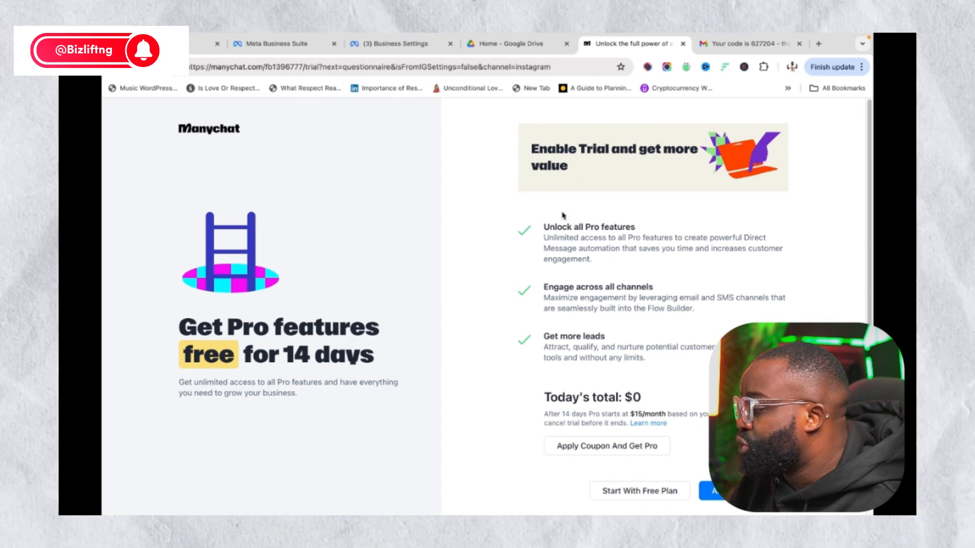
scroll(592, 230, down, 1)
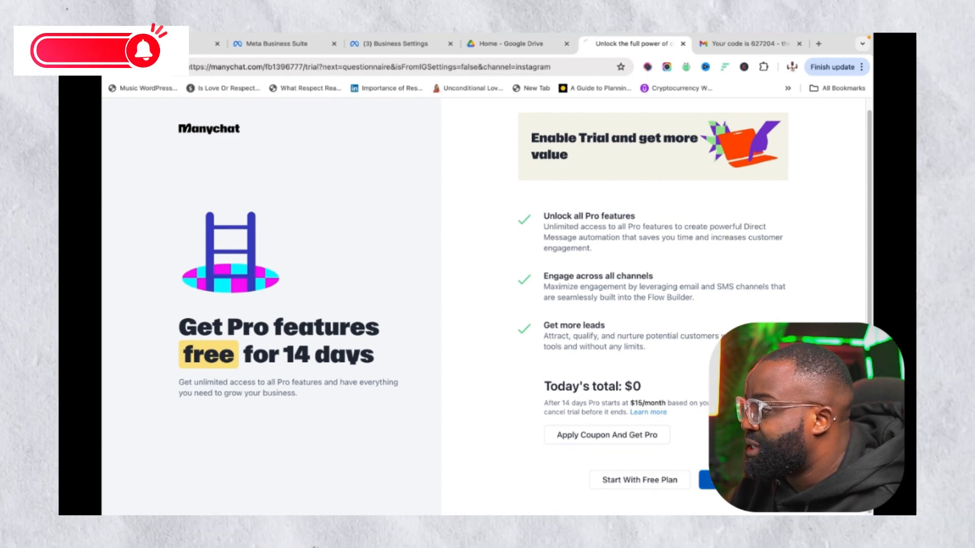
click(662, 485)
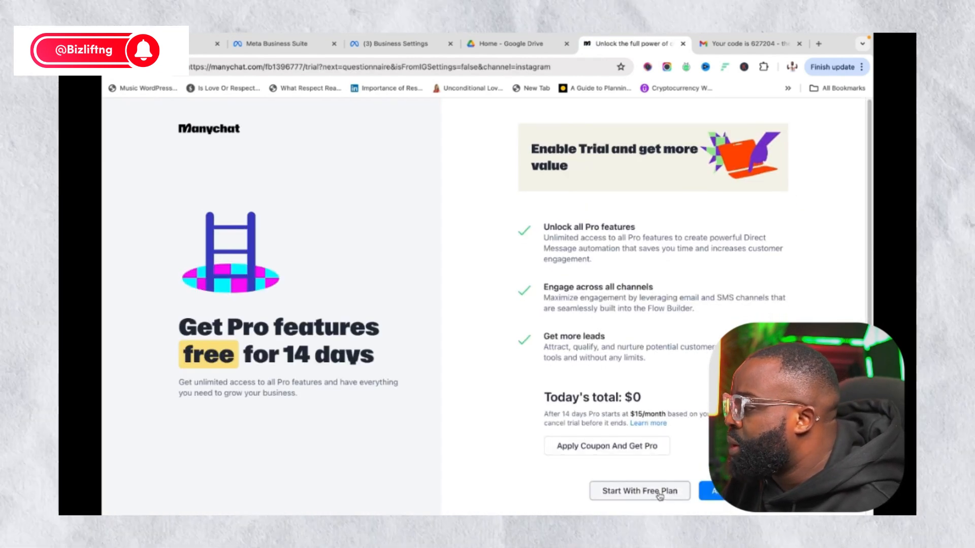
Choose the free plan and answer Personal use, Both, Personal project and Local business
click(660, 486)
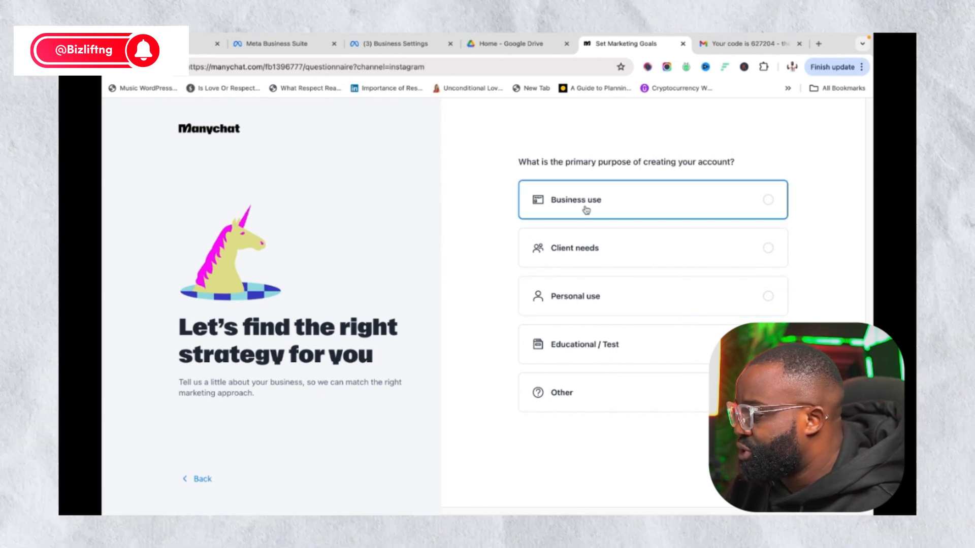
click(591, 297)
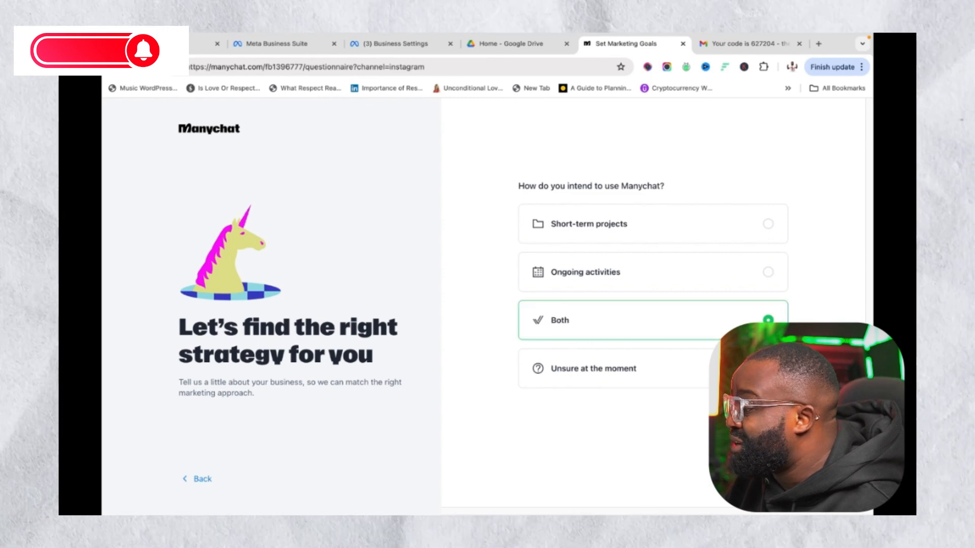
click(615, 329)
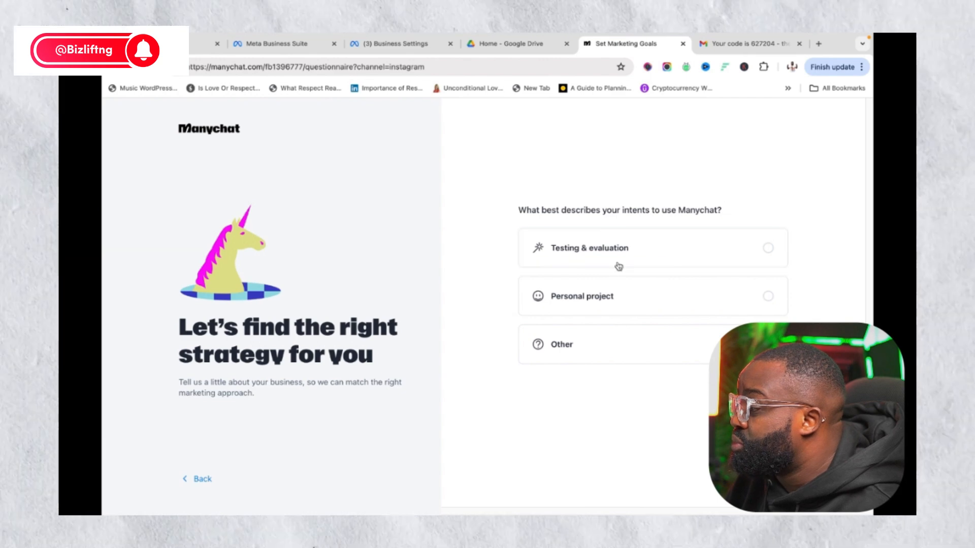
click(624, 294)
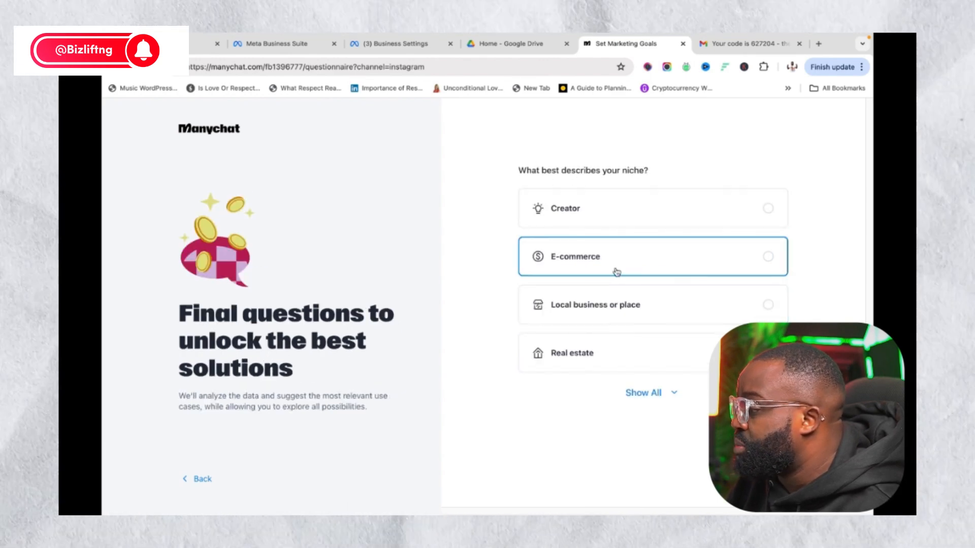
click(629, 307)
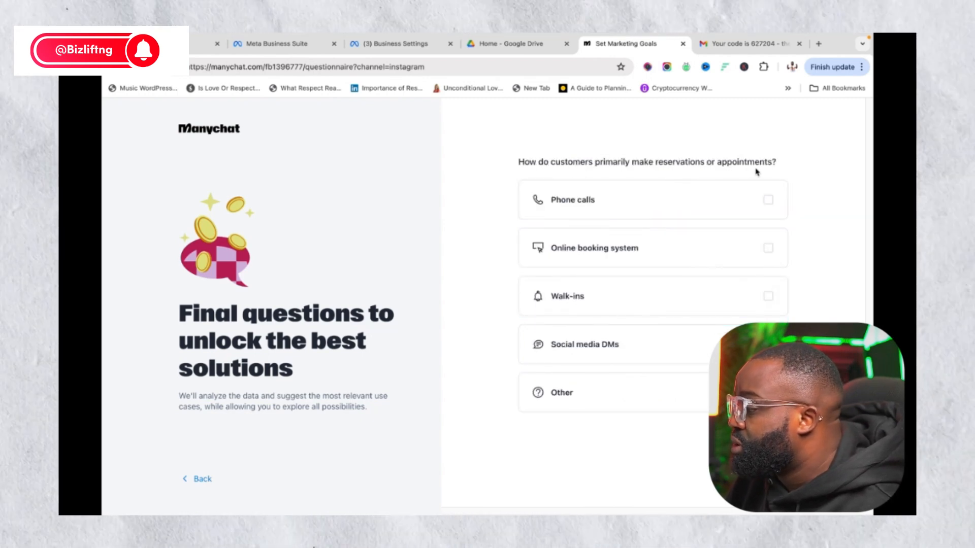
Tick Phone calls, Online booking system, Walk-ins and Social media DMs as booking methods
click(762, 201)
click(759, 250)
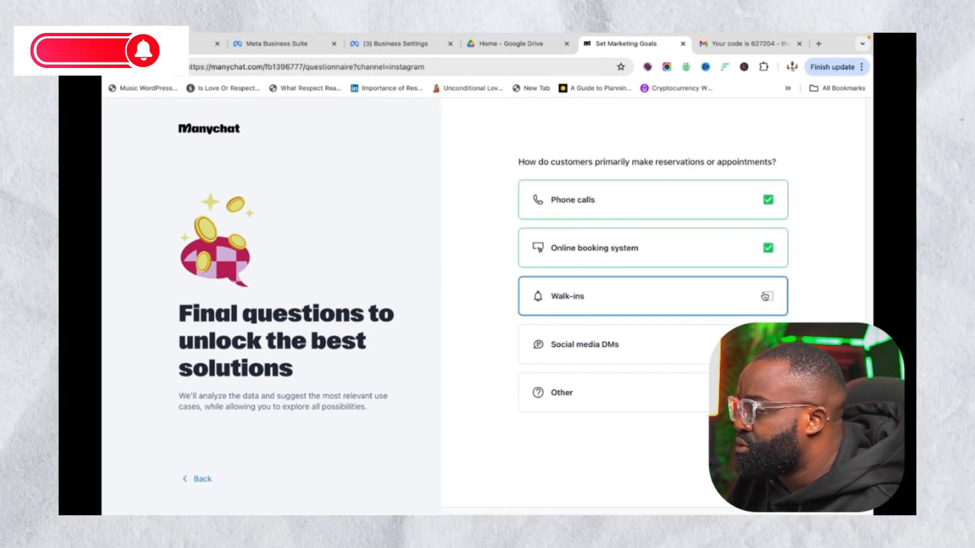
click(761, 296)
click(761, 345)
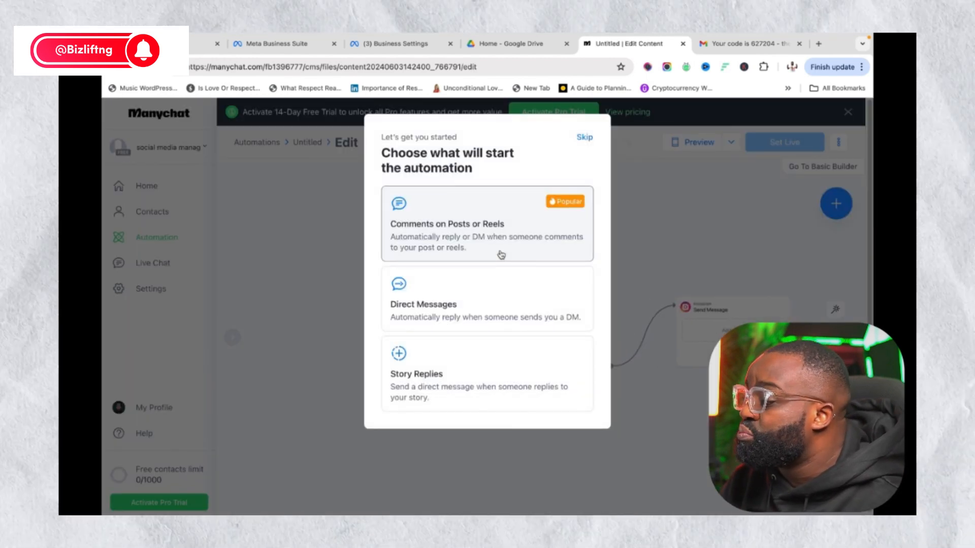
Skip the automation starter choices and open the Pro trial order summary
click(584, 138)
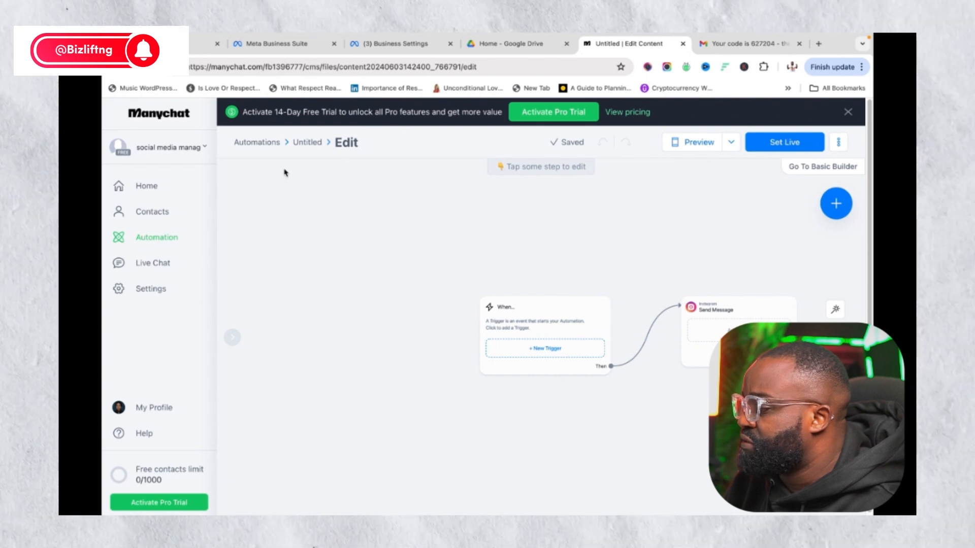
click(557, 114)
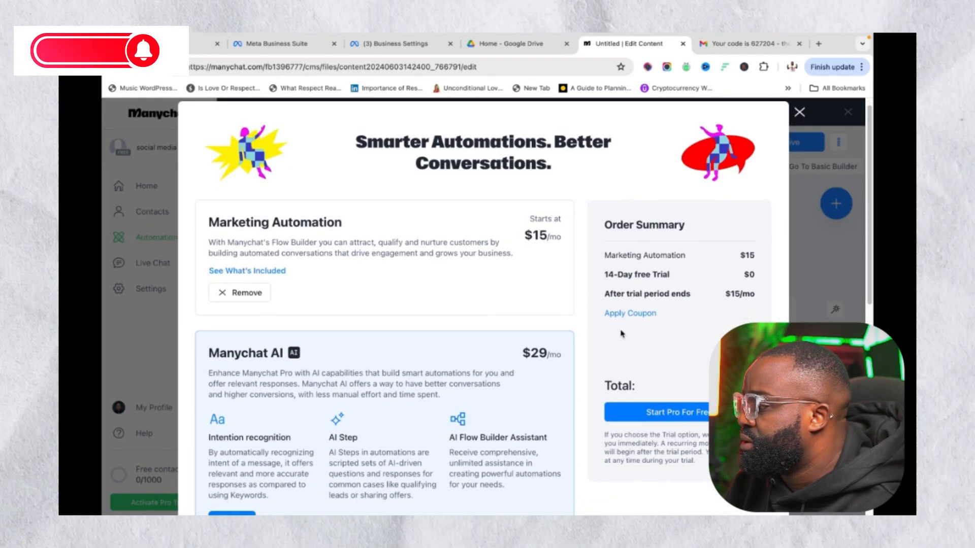
Start the free Pro trial from the order summary
click(660, 408)
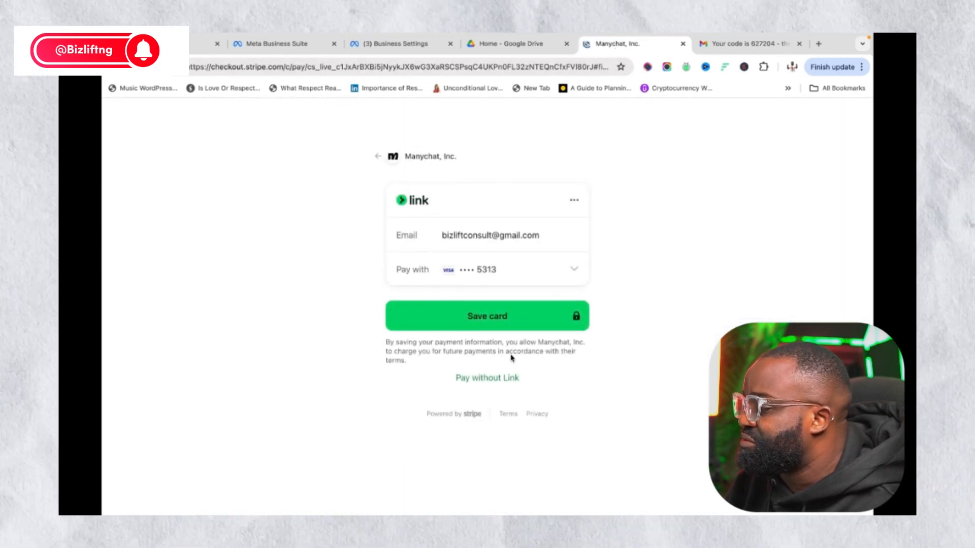
Save the linked card and pass the hCaptcha check by picking the burger images
click(501, 315)
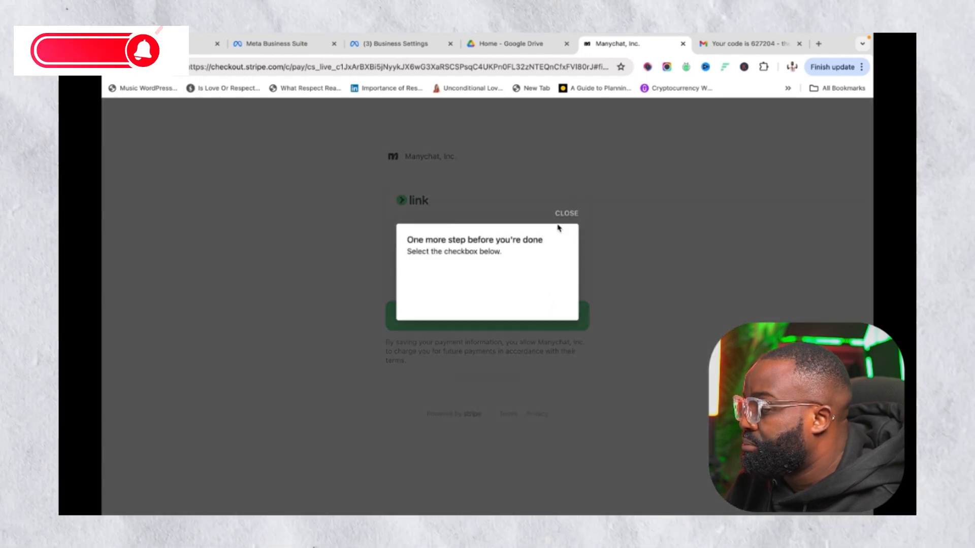
click(431, 288)
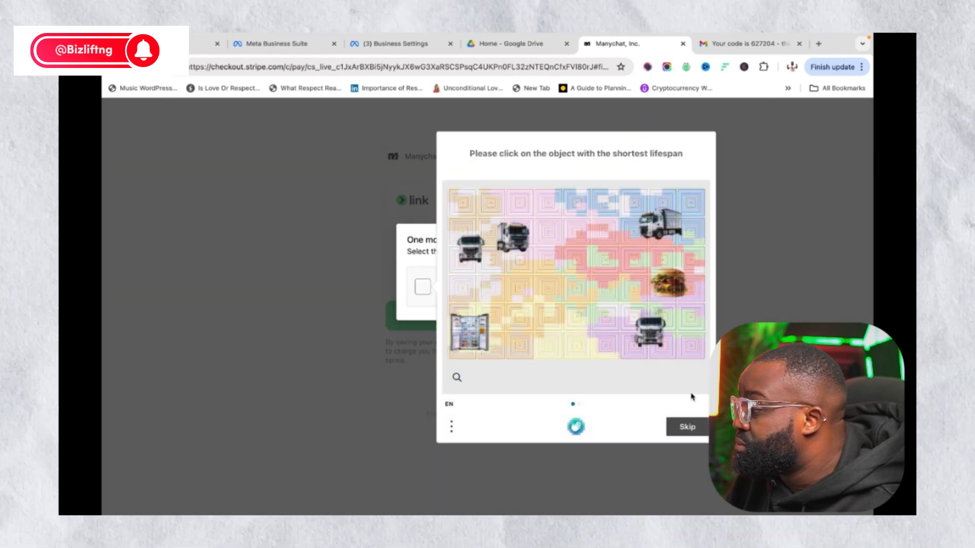
click(688, 432)
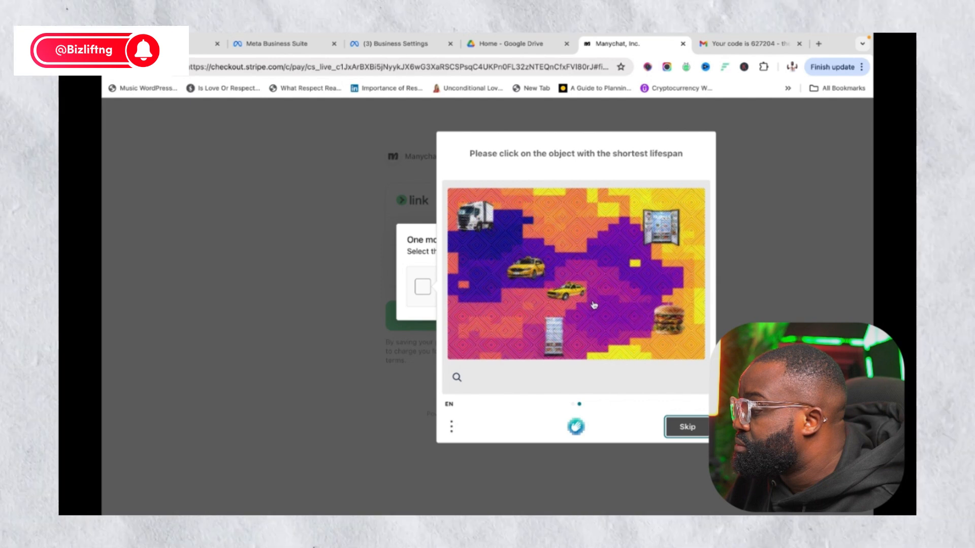
click(668, 331)
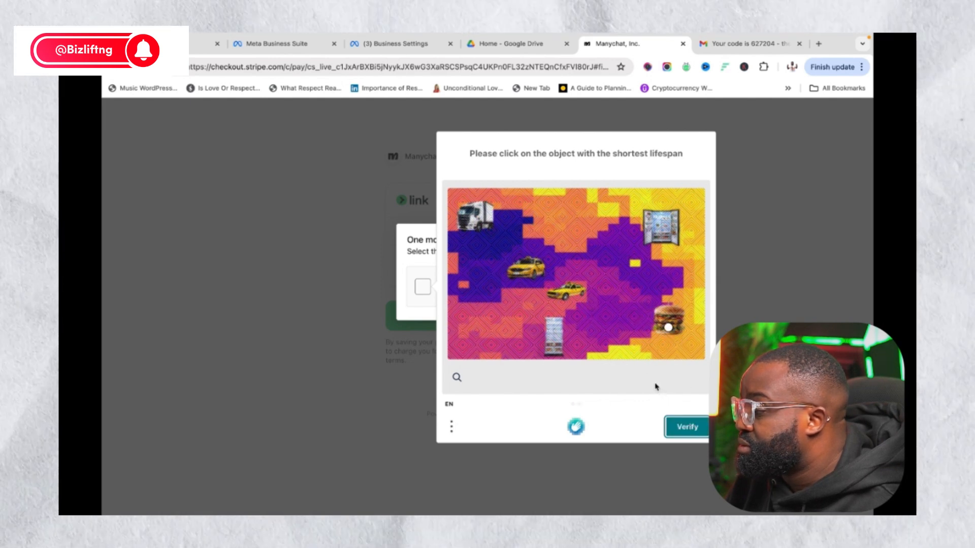
click(689, 431)
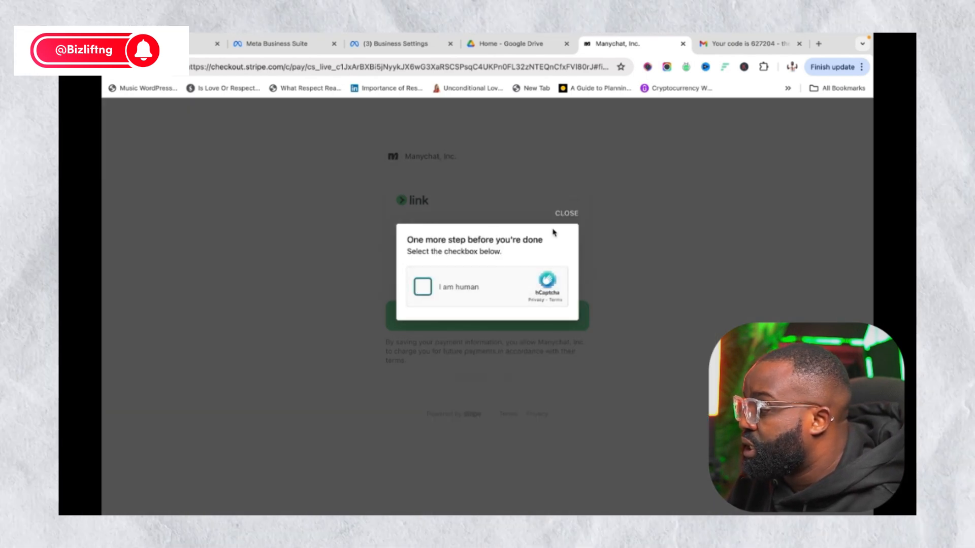
click(424, 288)
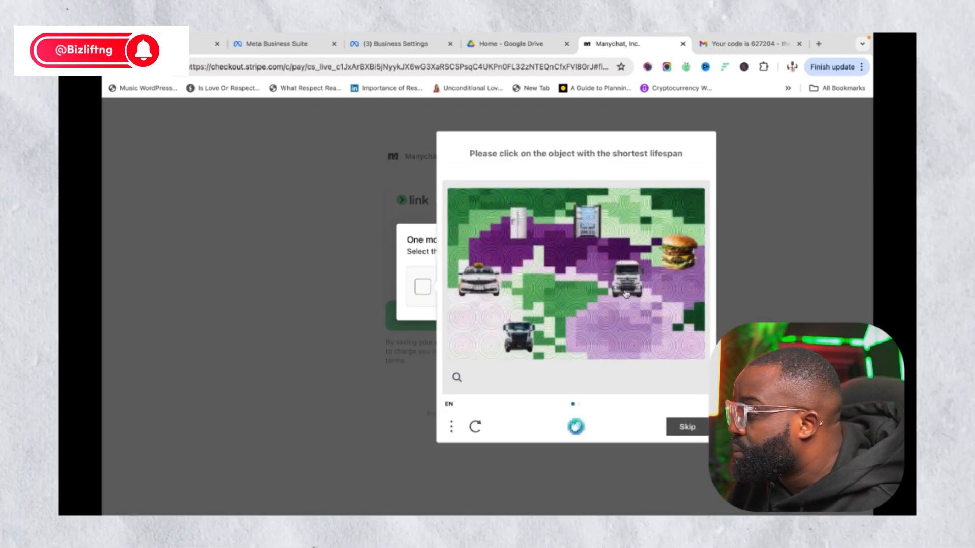
click(681, 256)
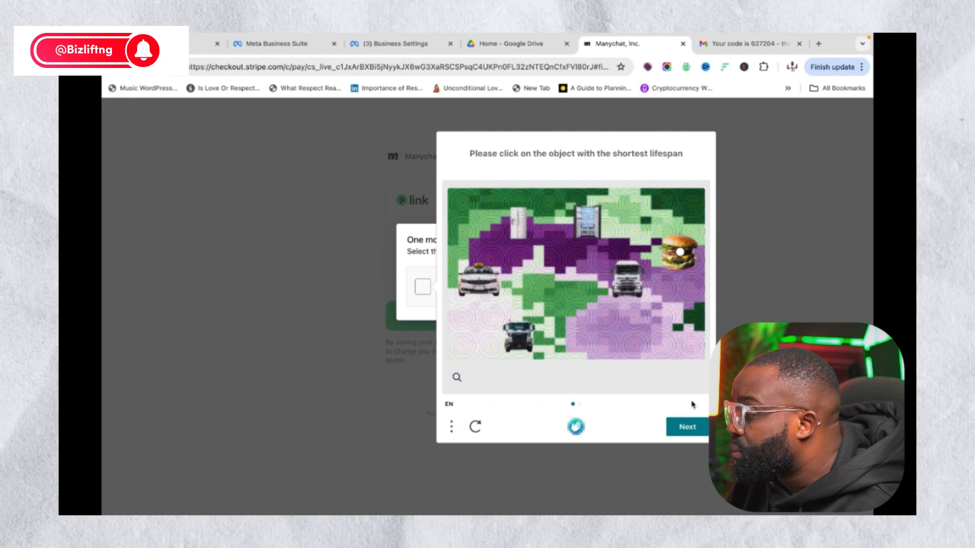
click(687, 427)
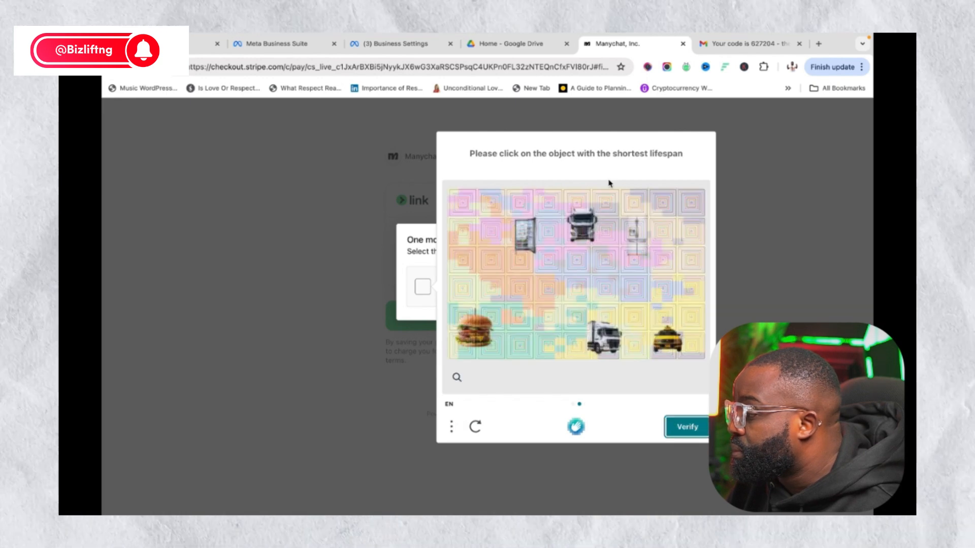
click(482, 330)
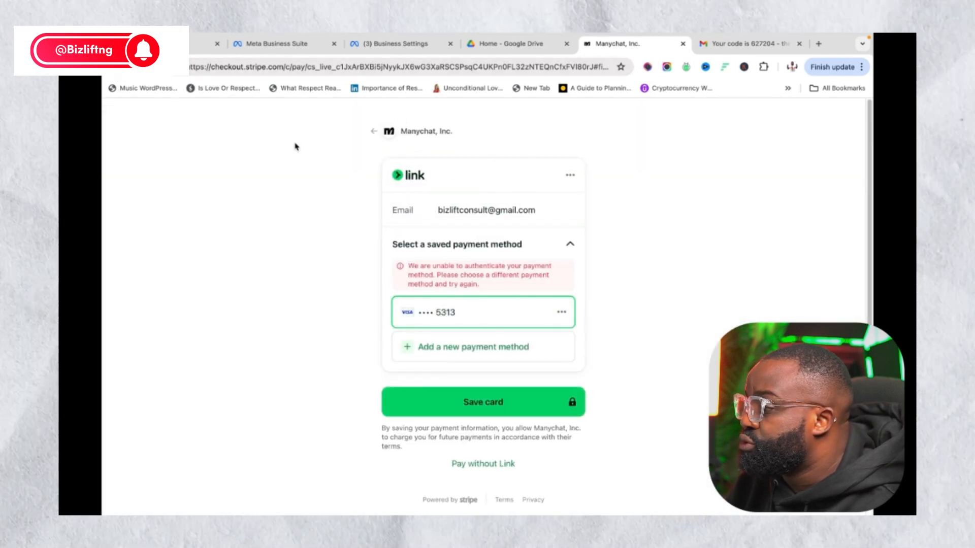
Switch checkout to paying without Link, then abandon it and return to the automation editor
click(500, 464)
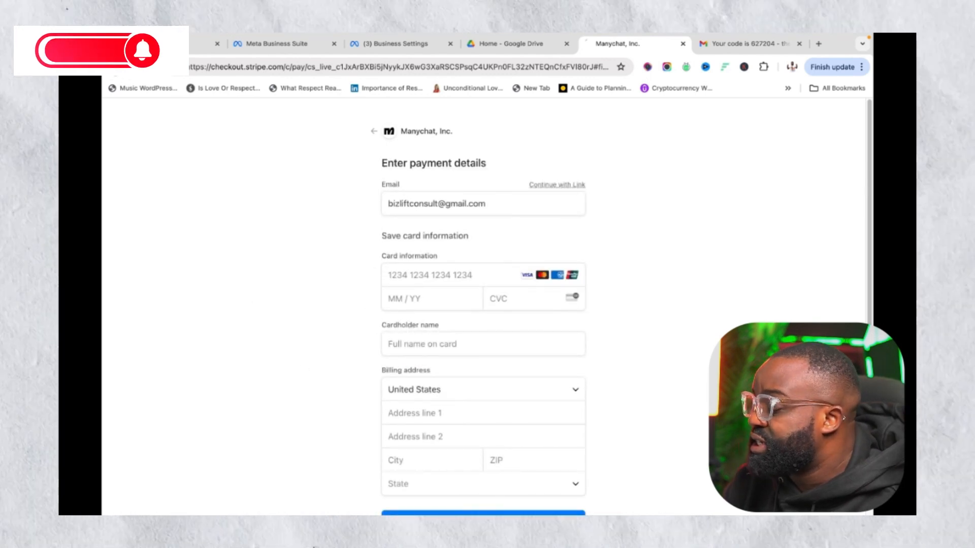
click(114, 67)
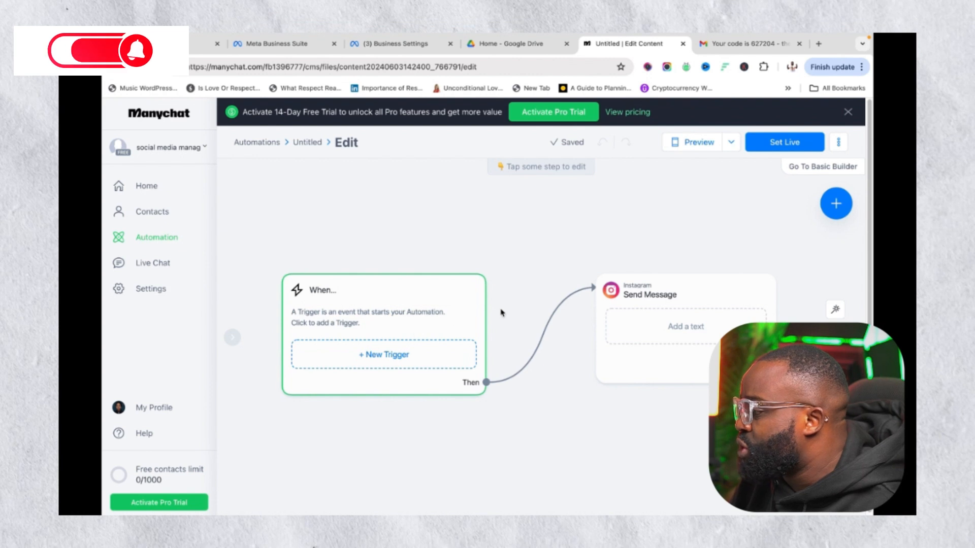
Dismiss the step-type list and add a new trigger in the When node
click(837, 205)
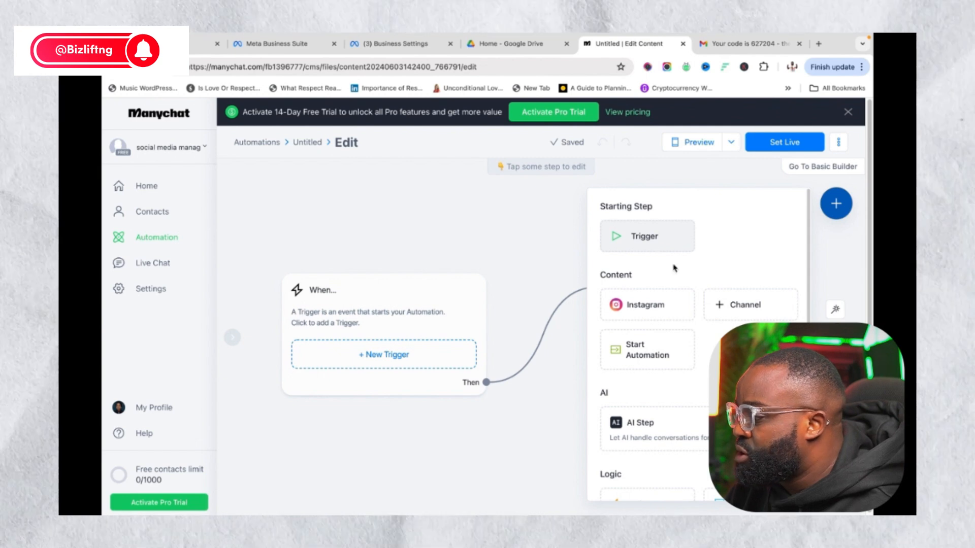
click(645, 305)
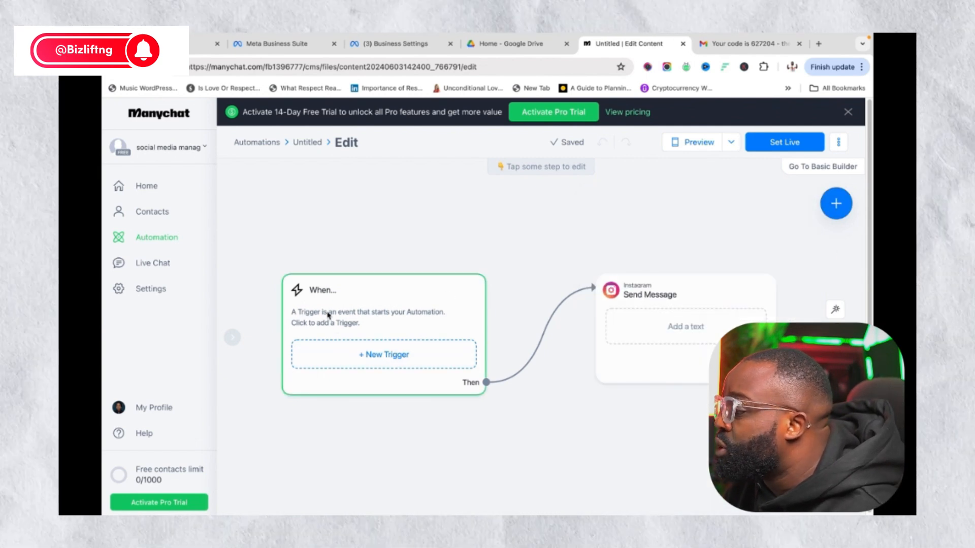
click(397, 353)
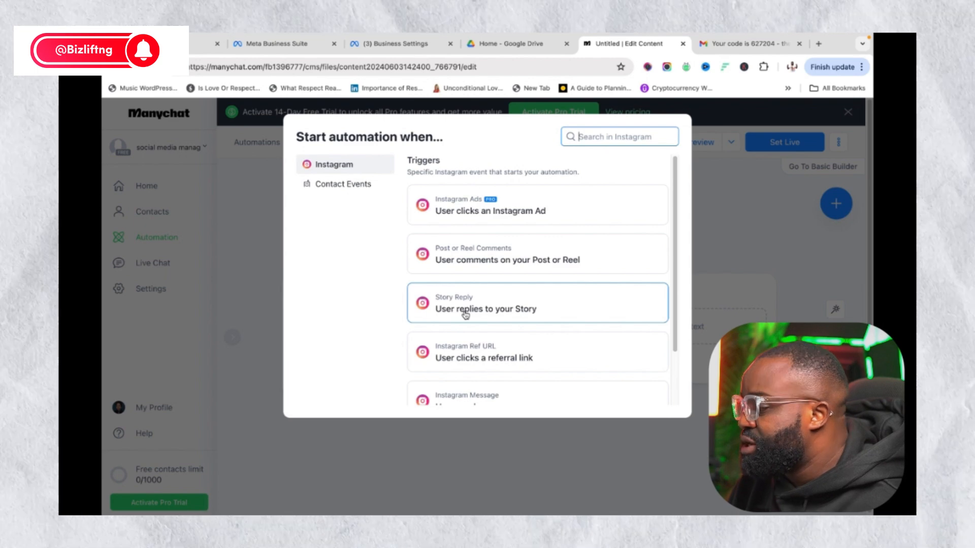
Choose 'User comments on your Post or Reel' as the automation trigger
scroll(475, 322, down, 2)
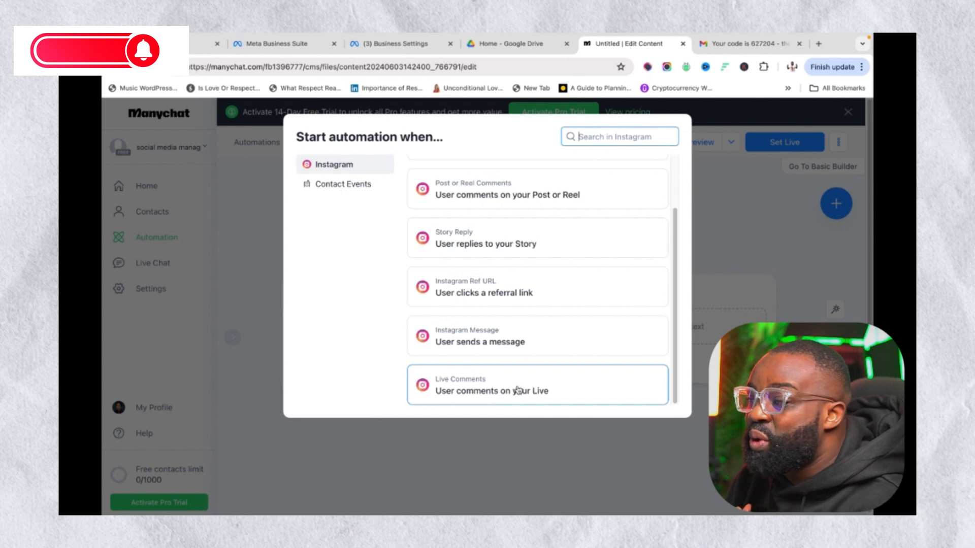
scroll(519, 389, up, 2)
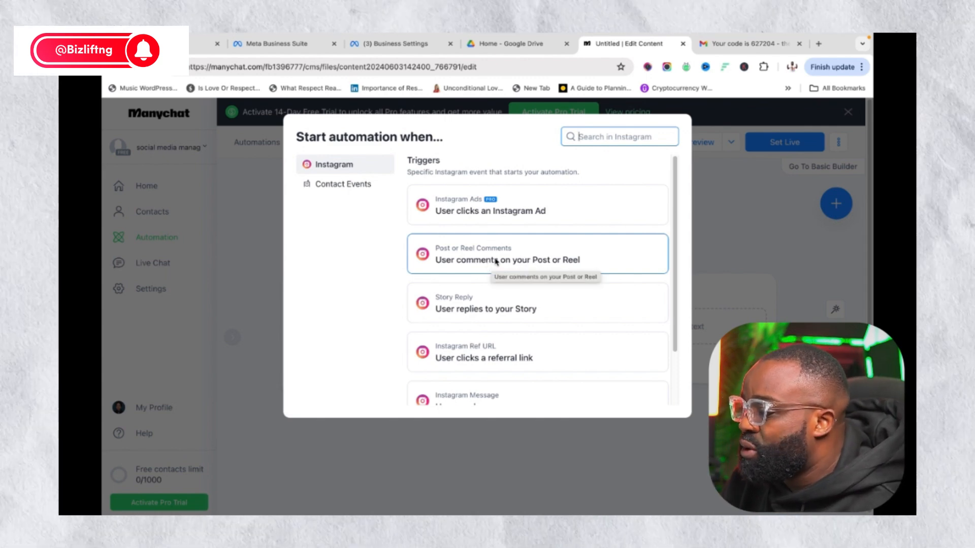
click(495, 260)
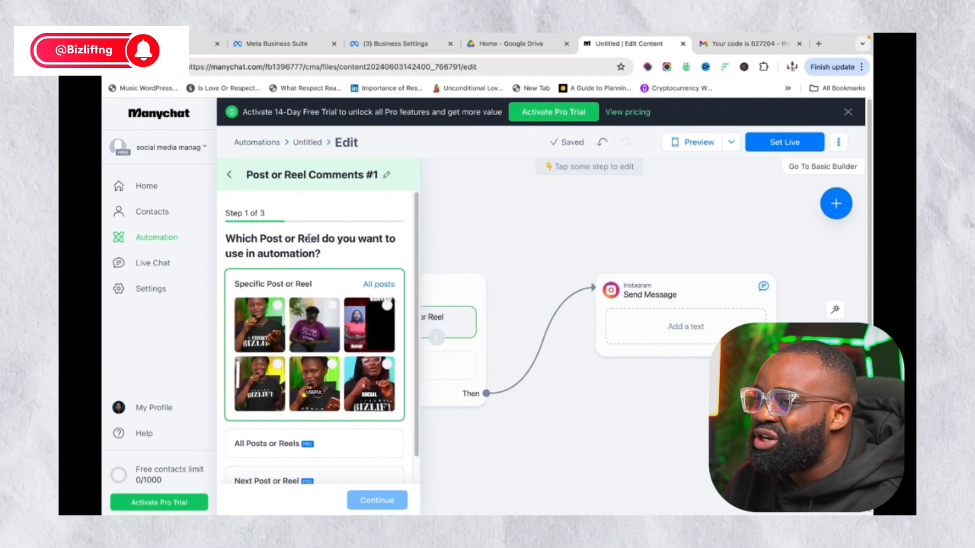
Target the 'Next Post or Reel' and continue to step 2
scroll(309, 238, down, 1)
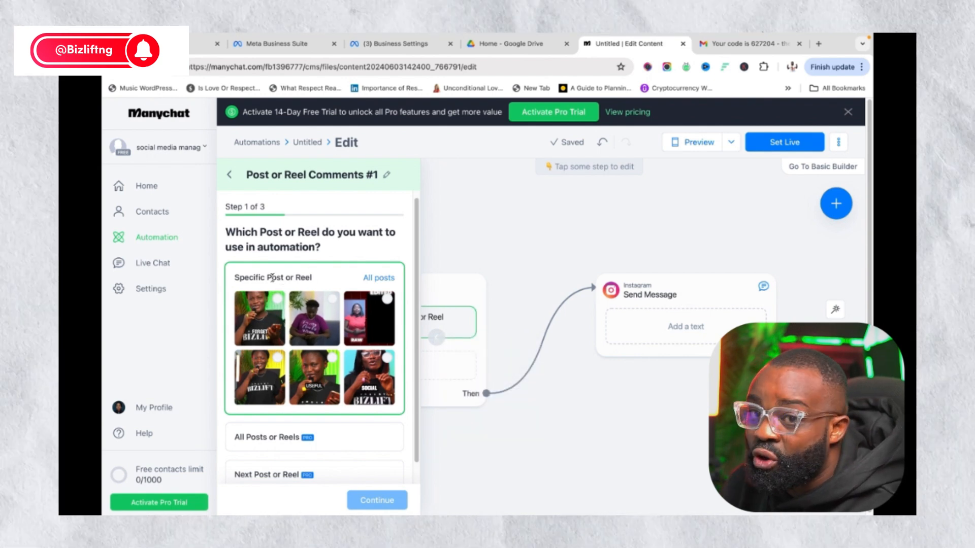
scroll(326, 386, down, 1)
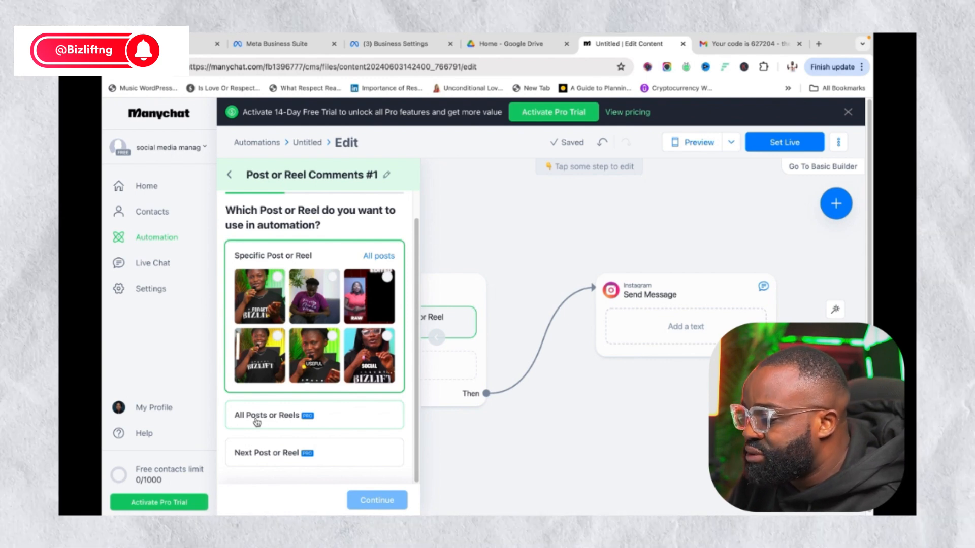
click(271, 455)
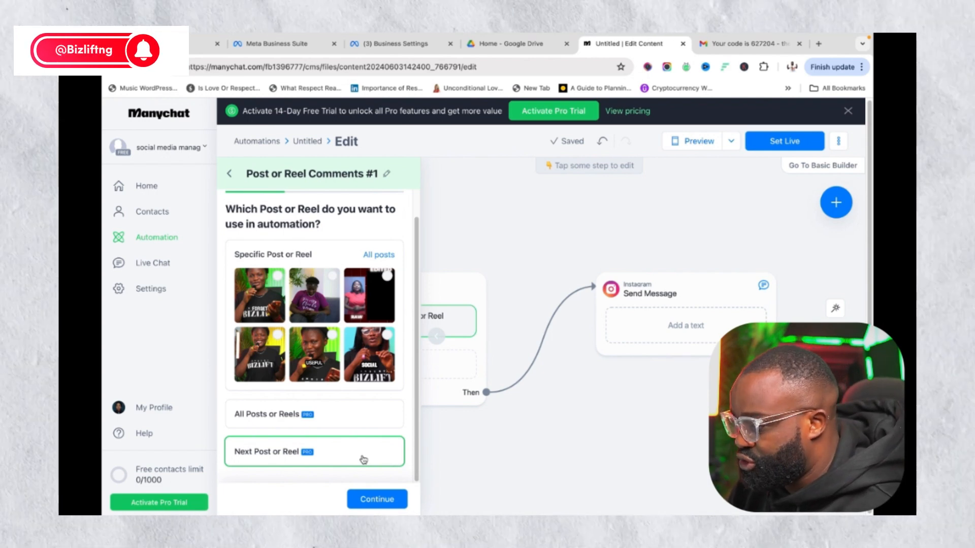
click(347, 455)
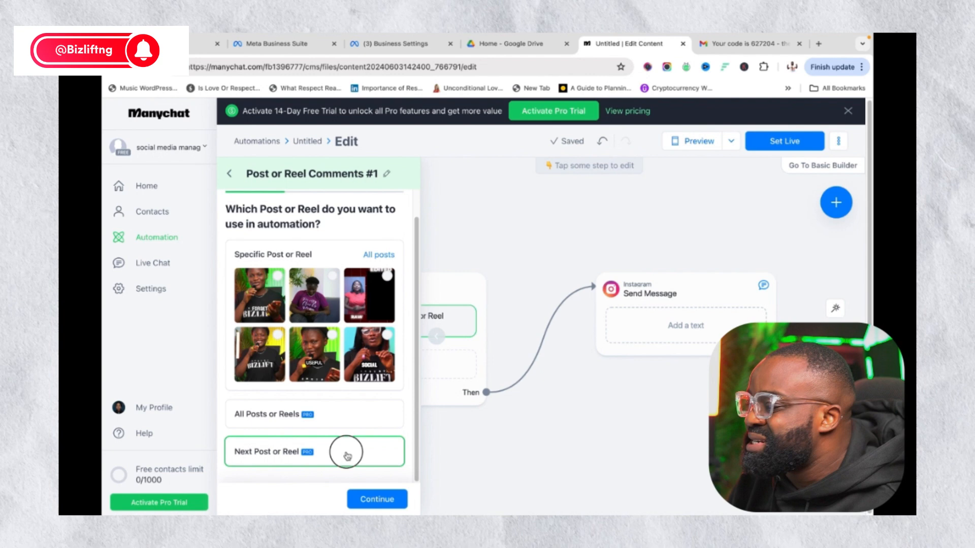
click(374, 498)
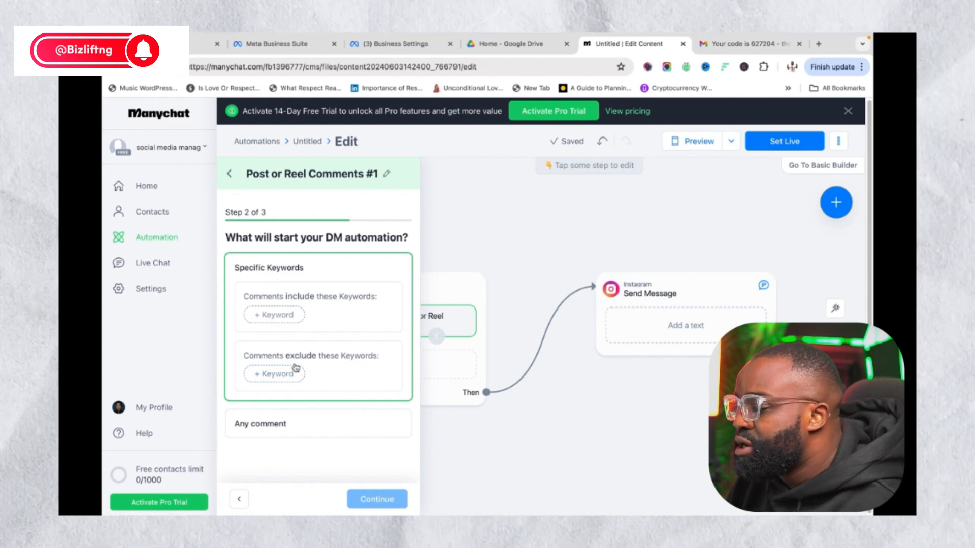
Add trigger keywords 'how much' and 'i want this'
click(275, 315)
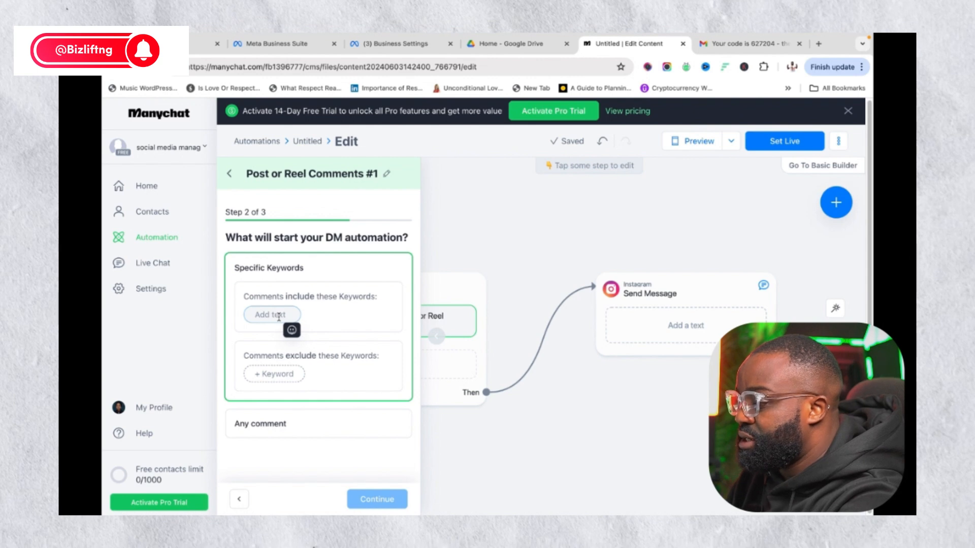
text(how muc)
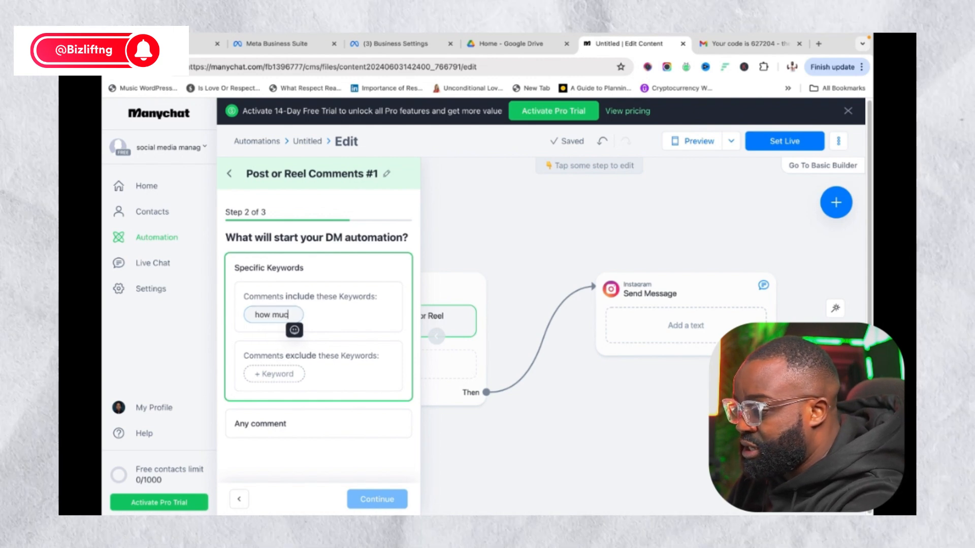
text(h)
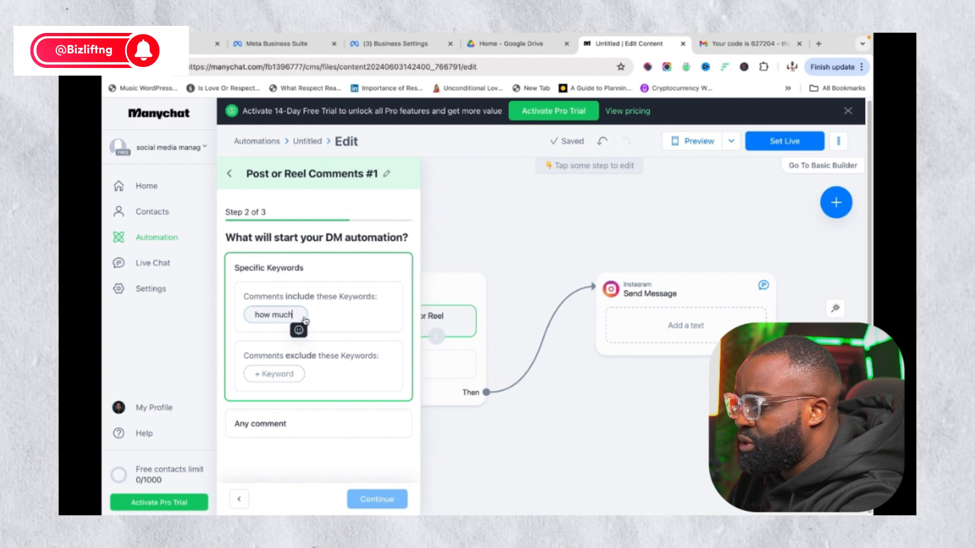
text(,)
key(BackSpace)
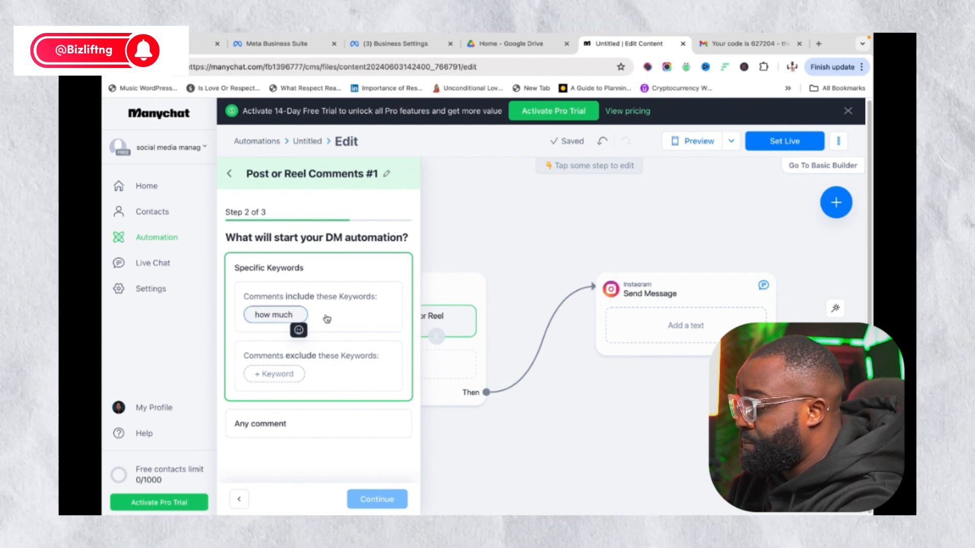
click(327, 319)
click(291, 317)
click(334, 317)
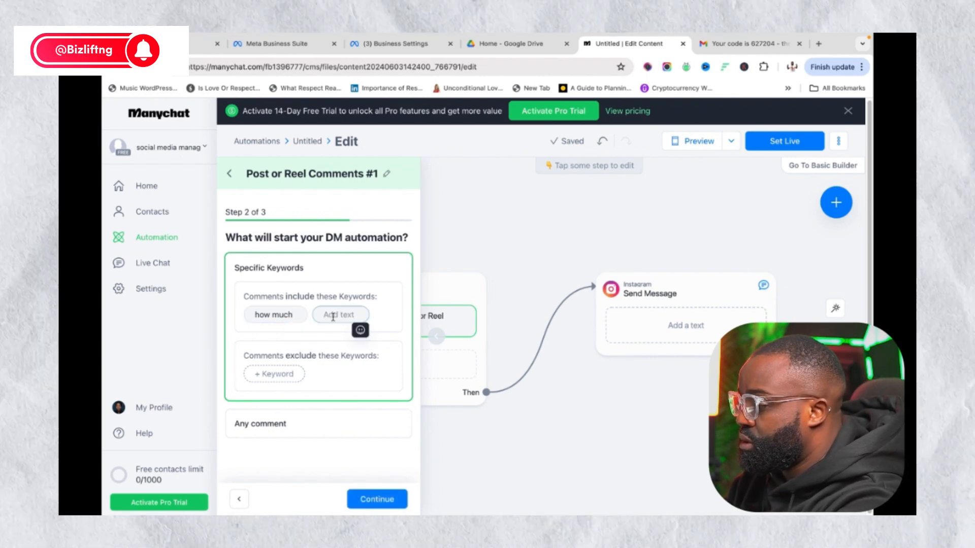
text(i sa)
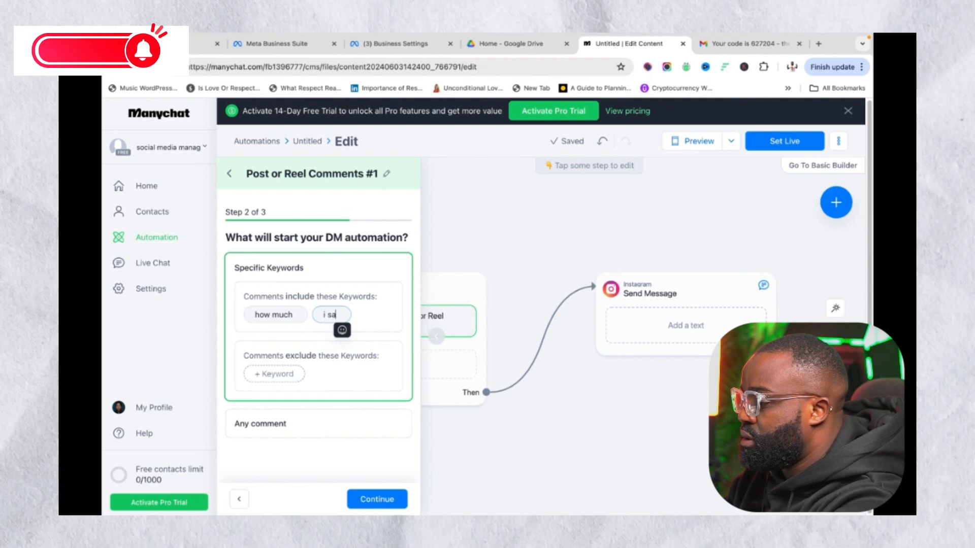
key(BackSpace)
key(BackSpace)
text(w)
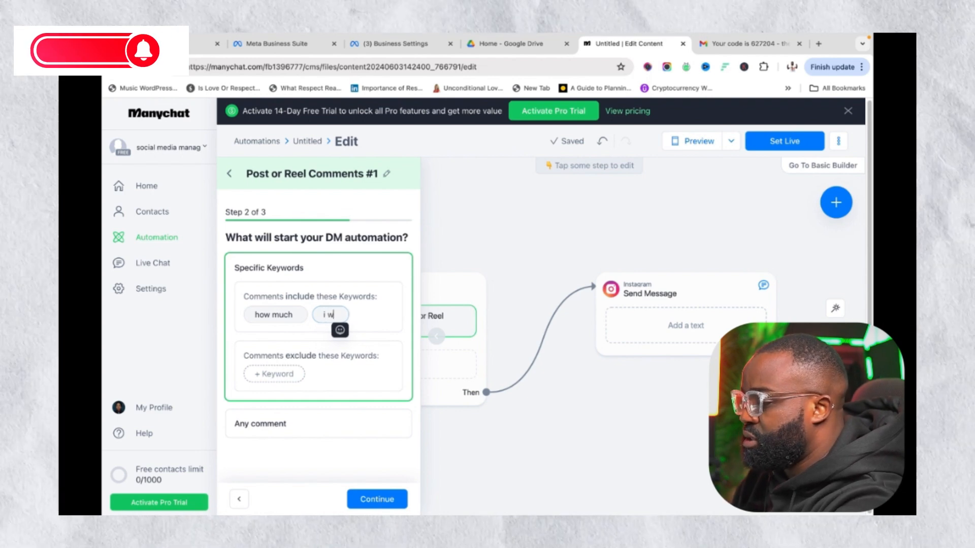
text(ant)
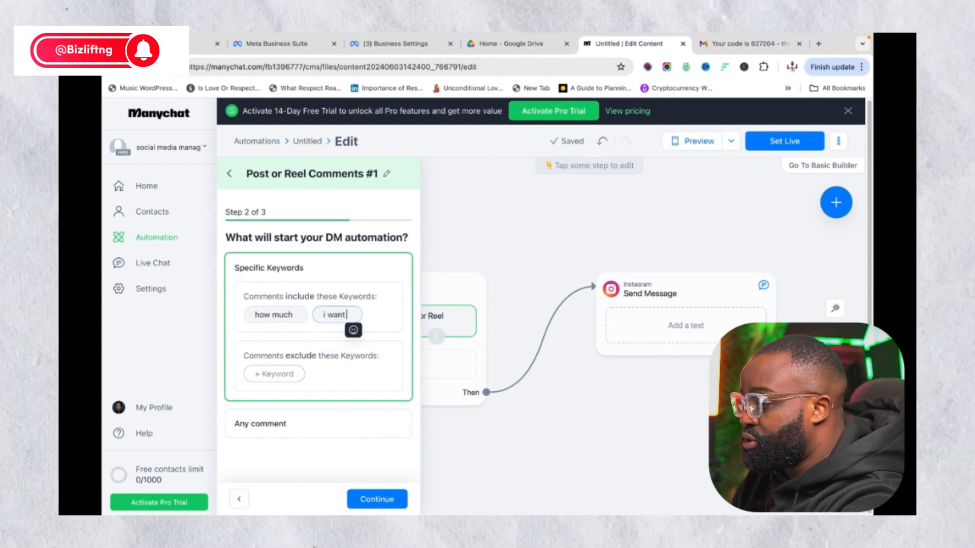
text( this)
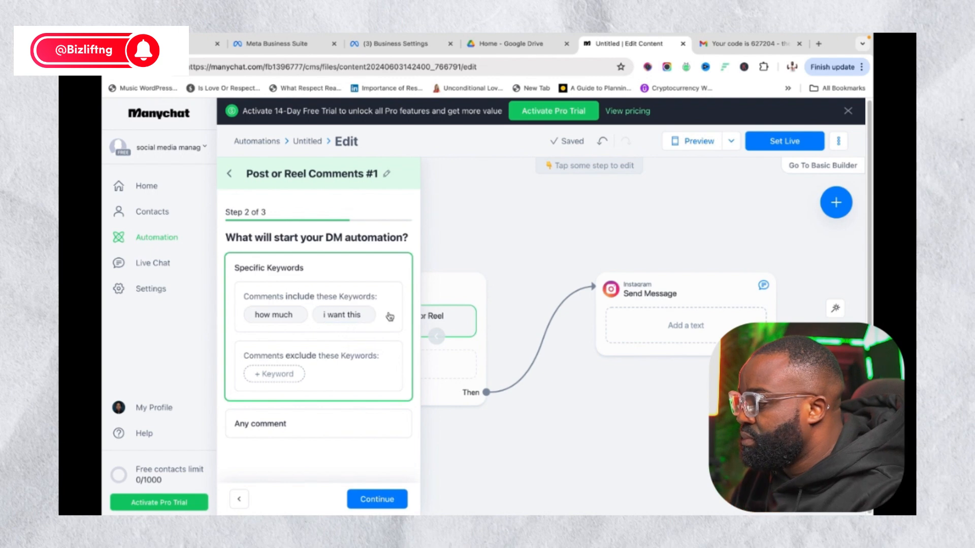
click(389, 316)
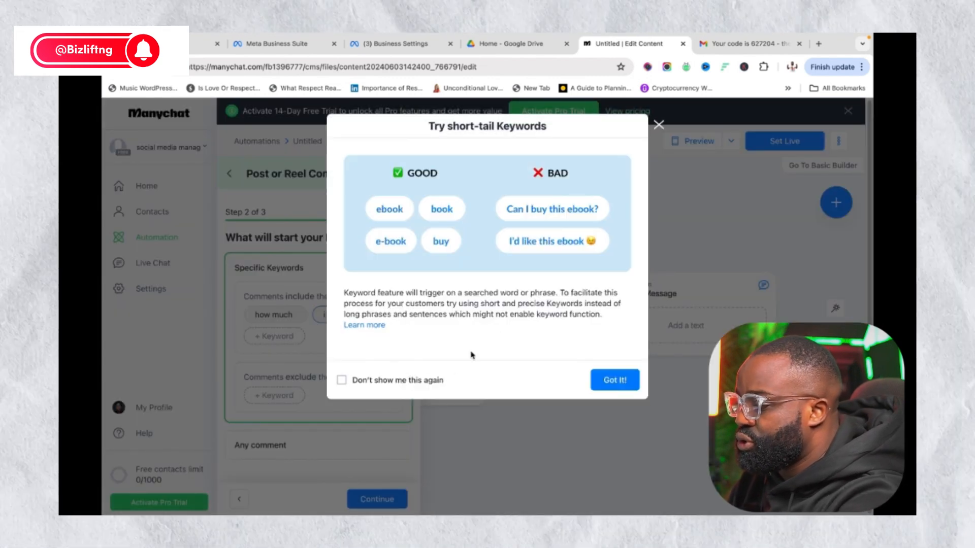
Replace the keywords with 'how much' and 'i want it'
click(614, 381)
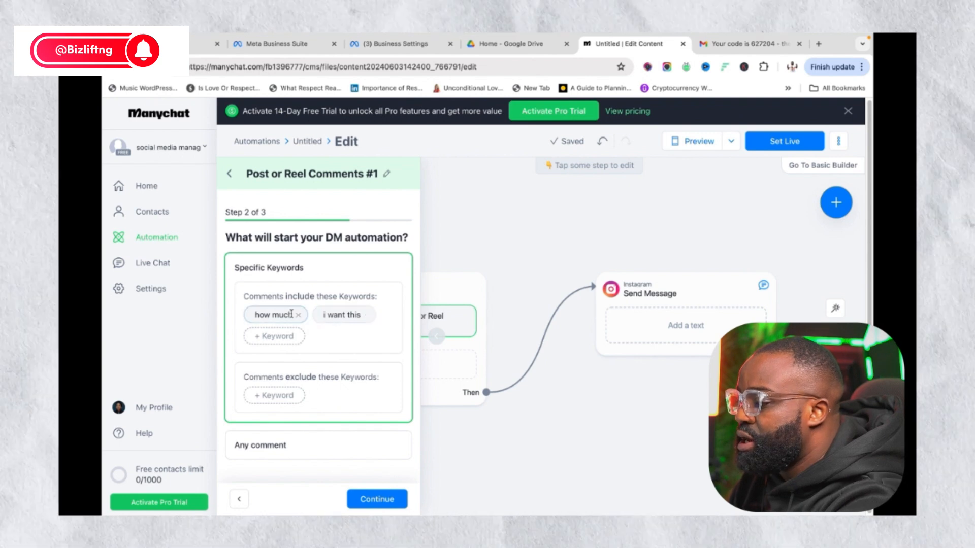
click(365, 317)
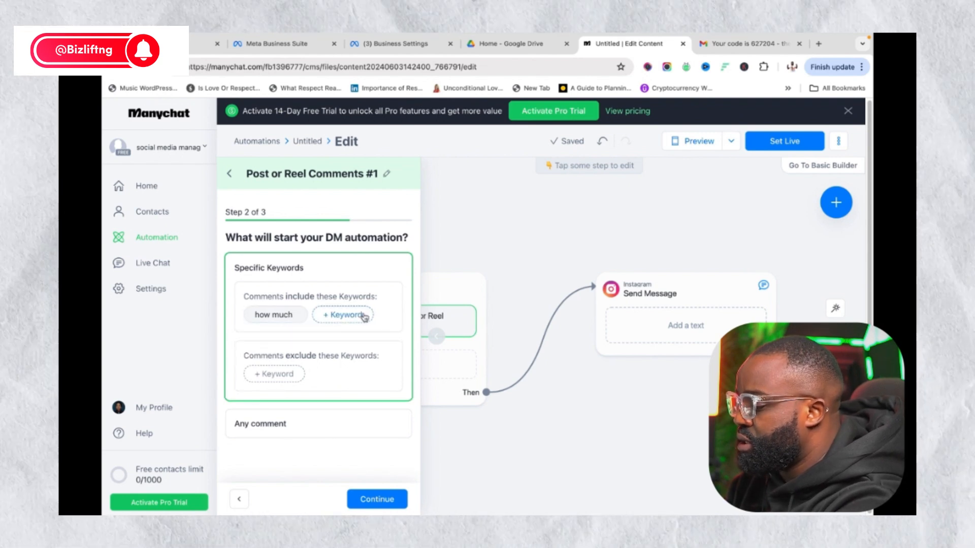
click(301, 317)
click(298, 319)
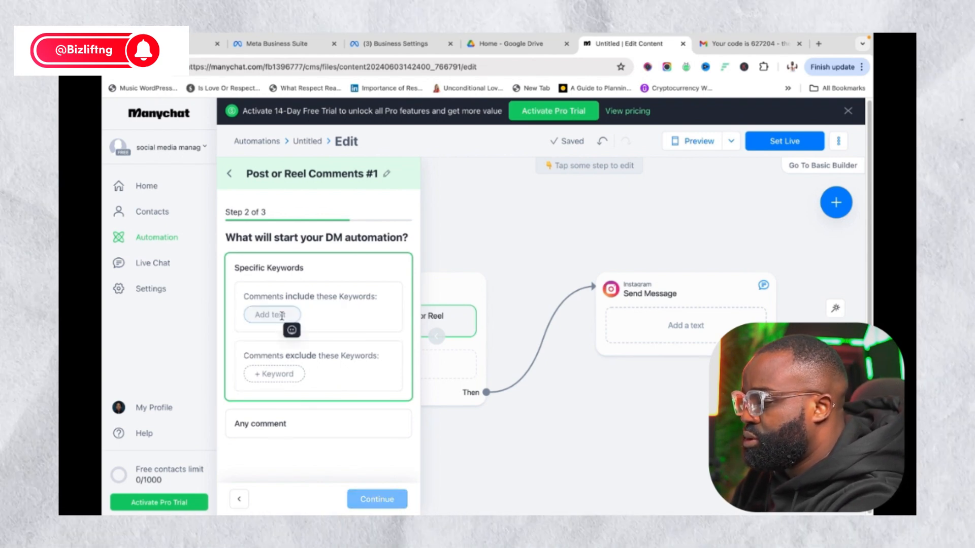
text(how much)
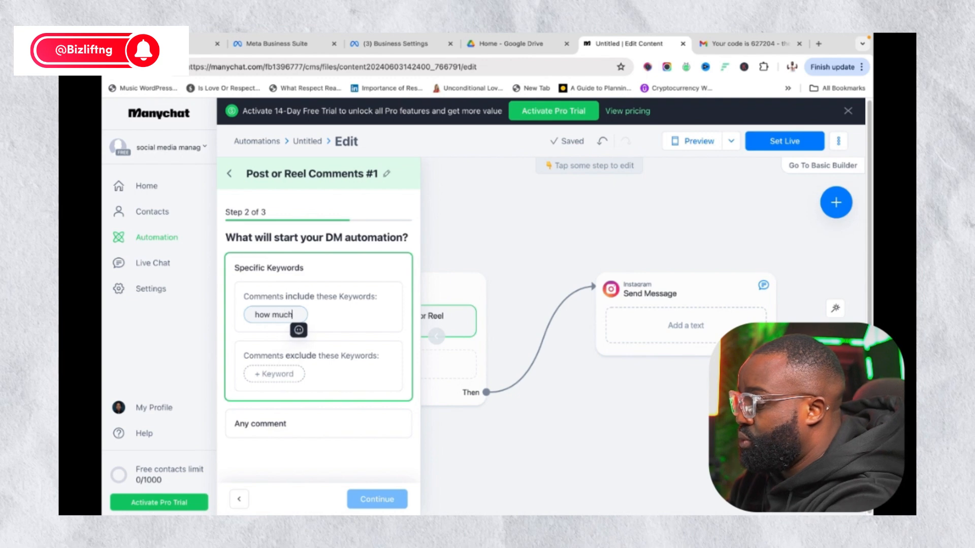
key(Return)
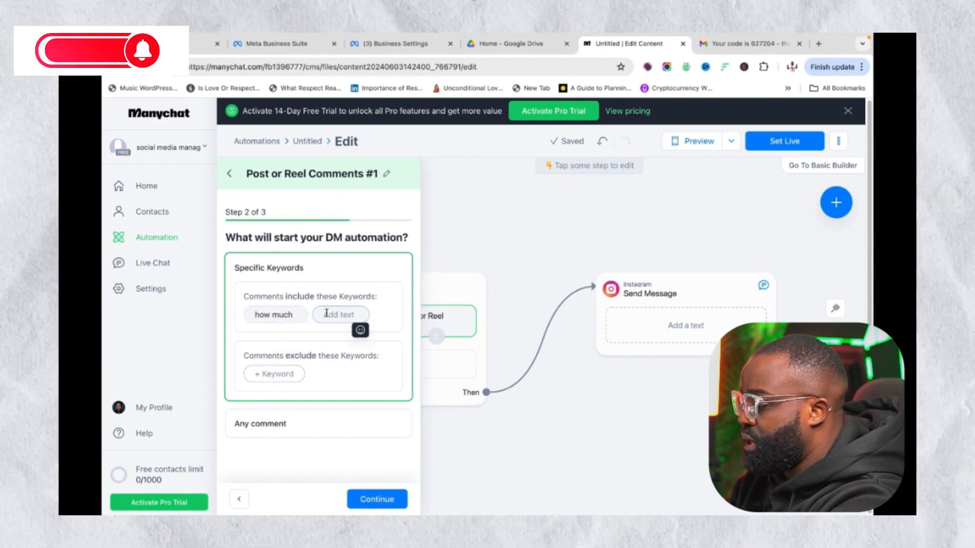
text(i wanna)
key(BackSpace)
key(BackSpace)
key(BackSpace)
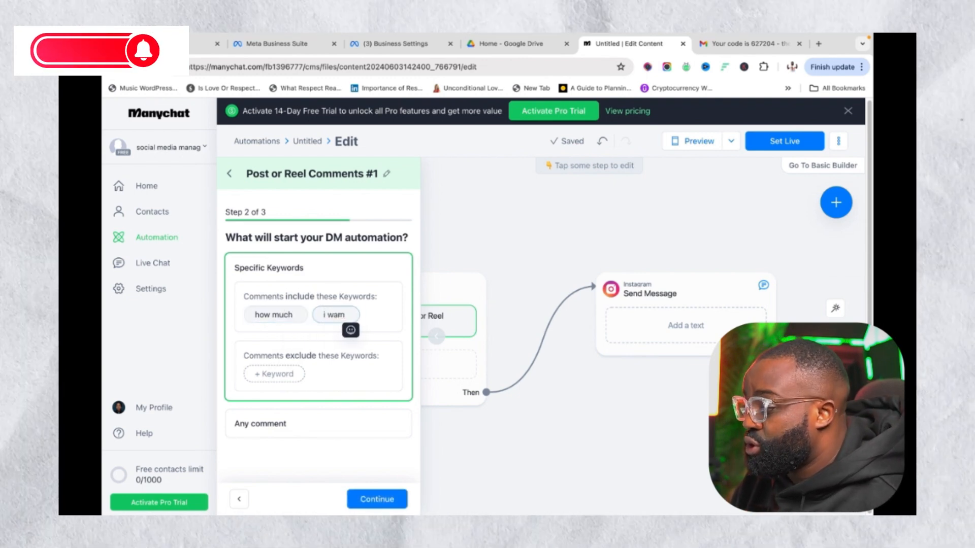
text(nt it)
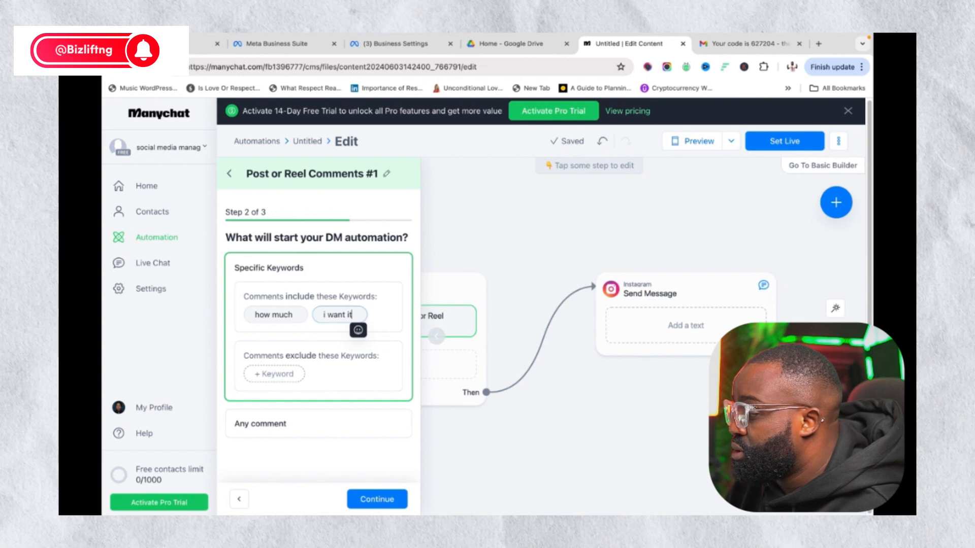
key(Return)
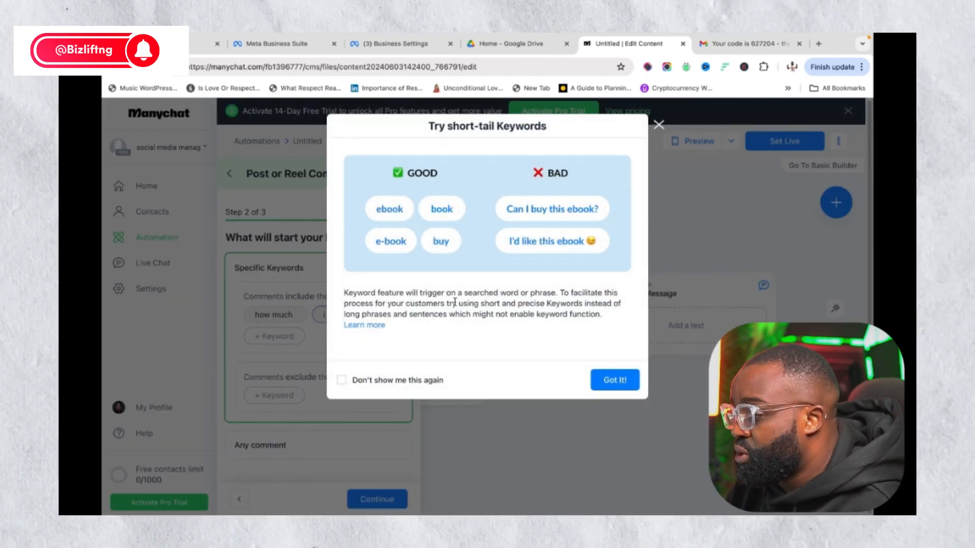
Dismiss the short-tail keyword tip, switch to 'Any comment', and continue to step 3
click(422, 382)
click(615, 380)
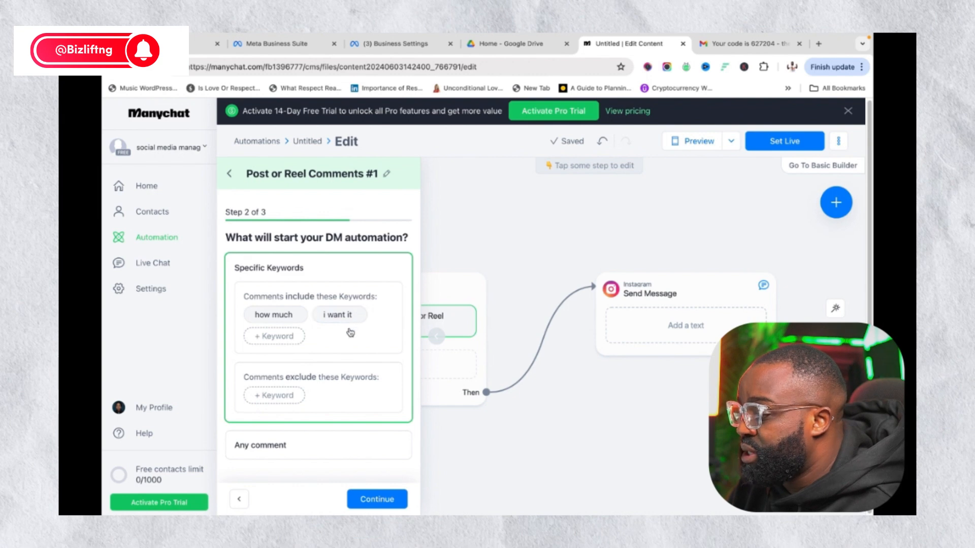
click(326, 445)
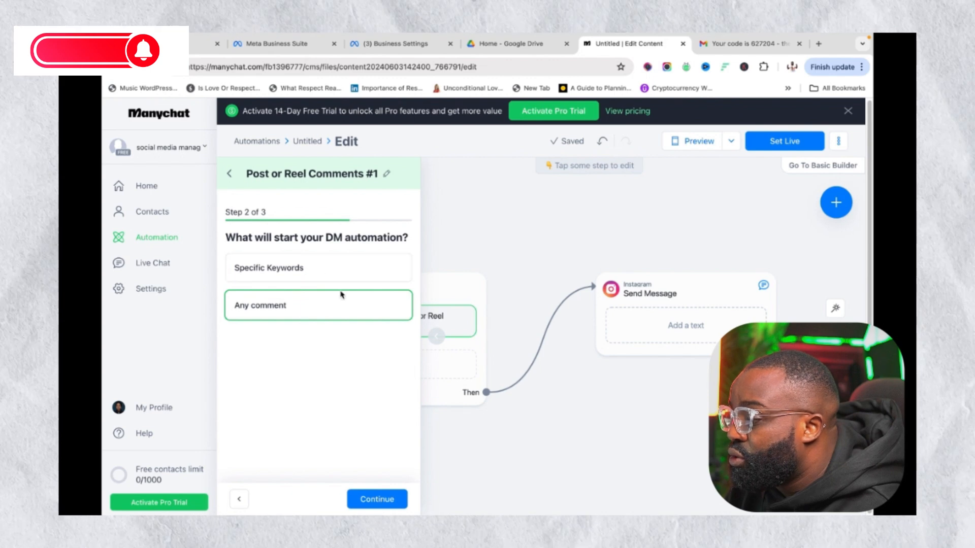
click(377, 499)
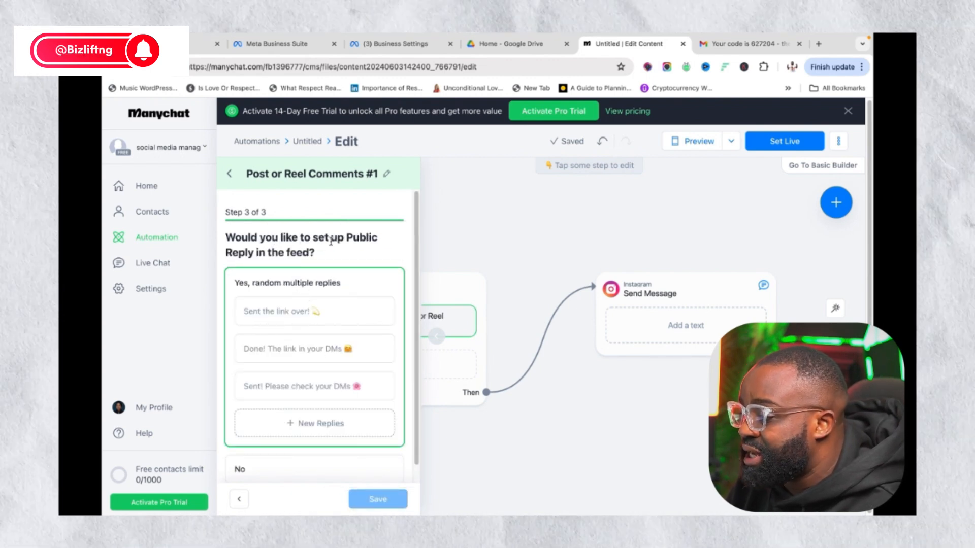
Write the first public reply thanking the commenter and telling them to check their DM
click(290, 315)
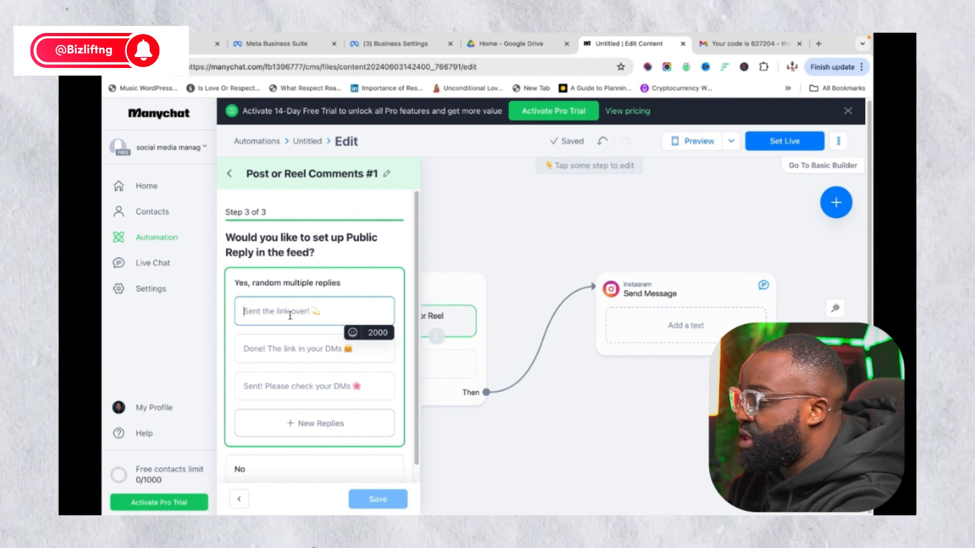
text(thank)
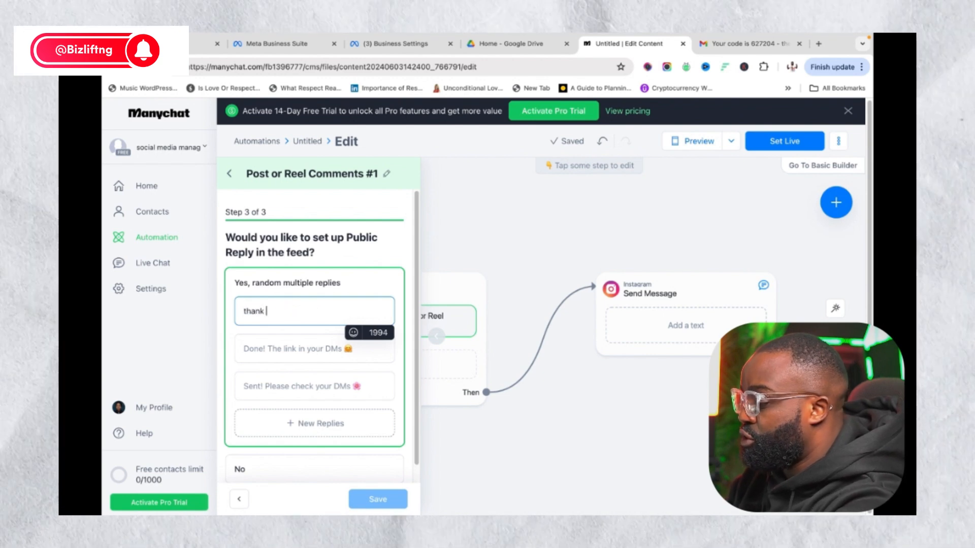
text( you for )
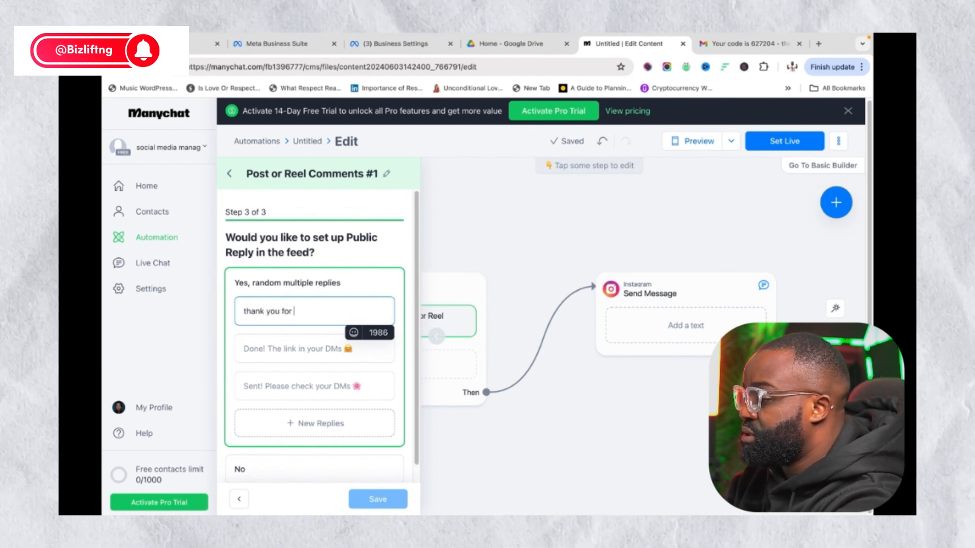
text(your r)
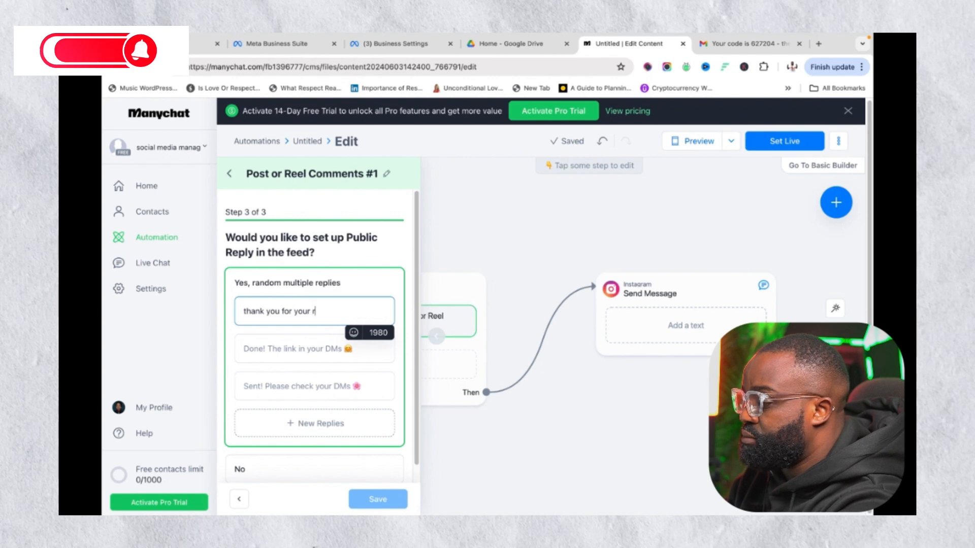
text(eques)
key(BackSpace)
key(BackSpace)
key(BackSpace)
key(BackSpace)
key(BackSpace)
key(BackSpace)
key(BackSpace)
key(BackSpace)
key(BackSpace)
key(BackSpace)
key(BackSpace)
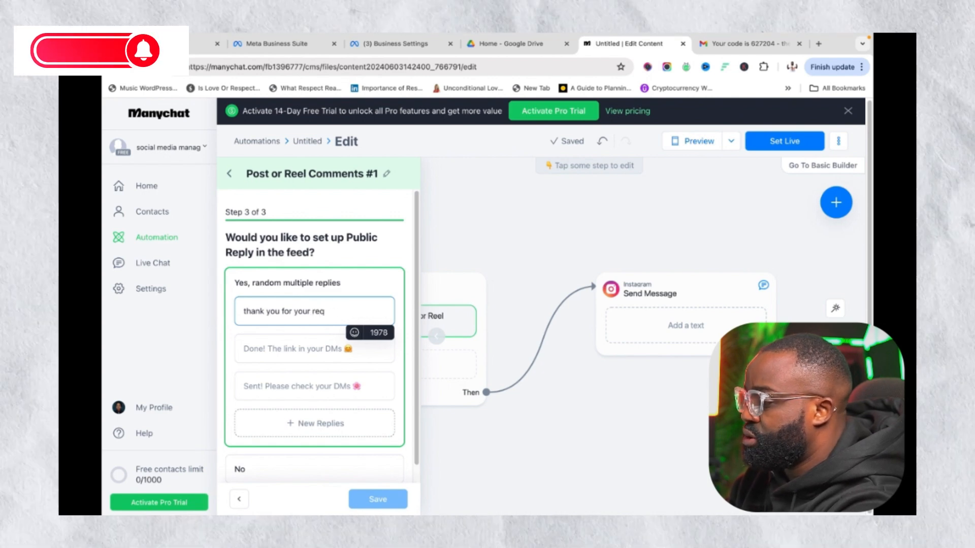
key(BackSpace)
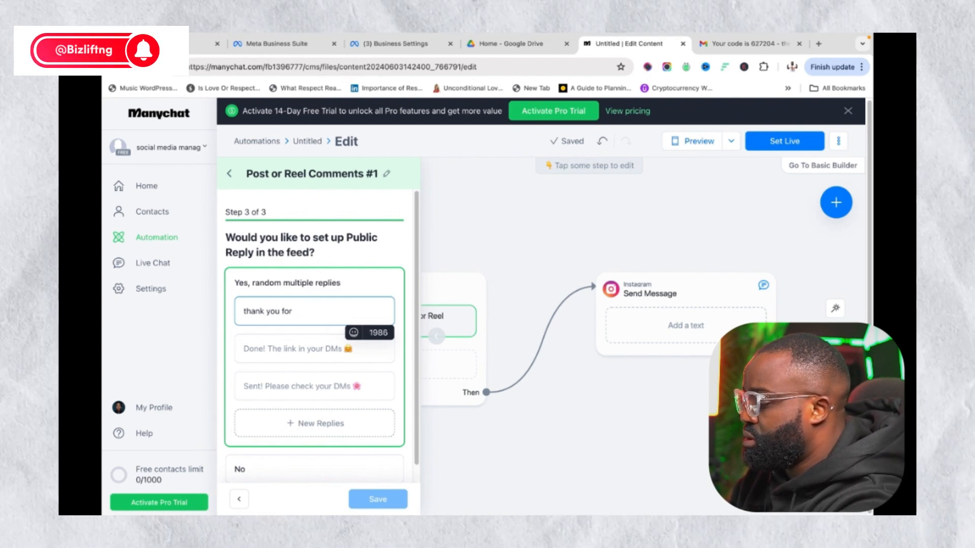
text(mes)
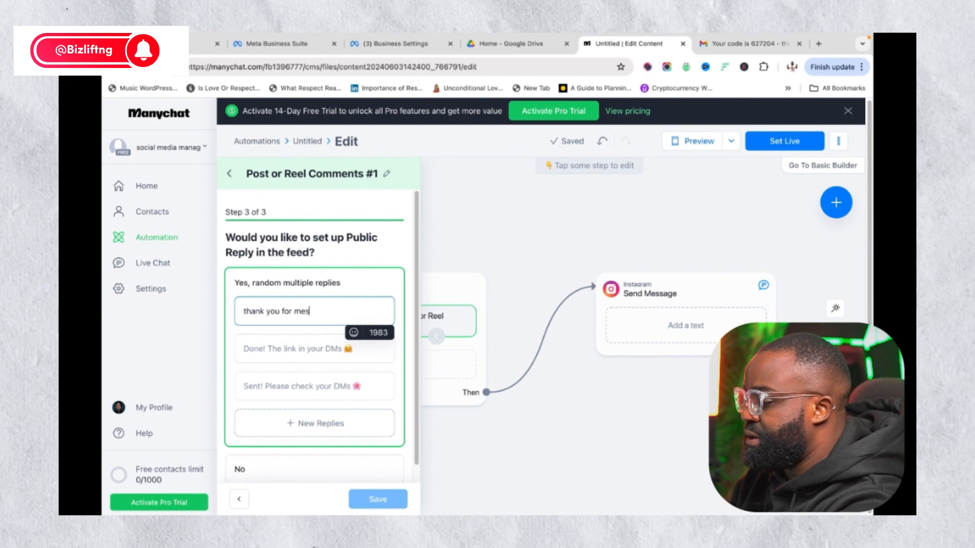
text(sage. check your t)
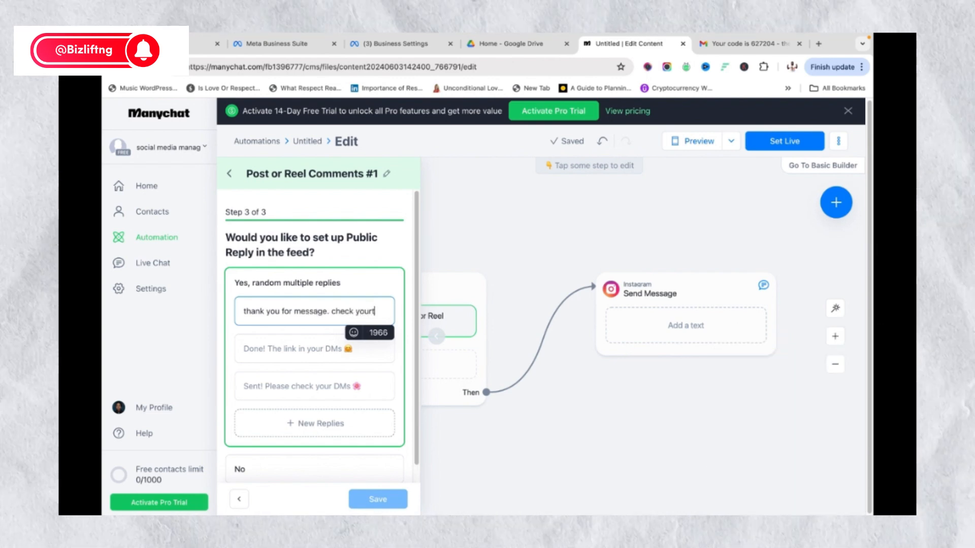
key(BackSpace)
text(D)
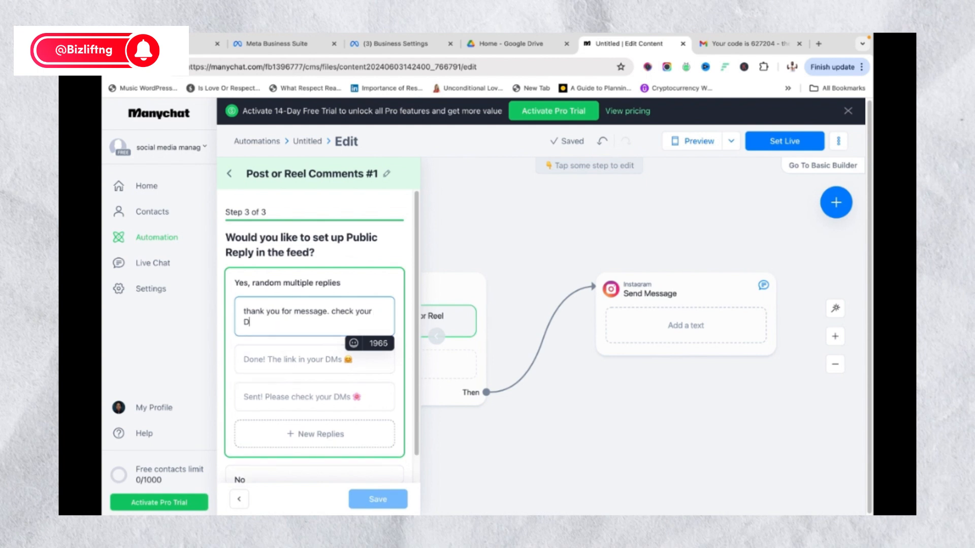
text(M)
Add replies 'thank you. i just sent it to your DM' and 'I am in your DM, please check'
click(291, 361)
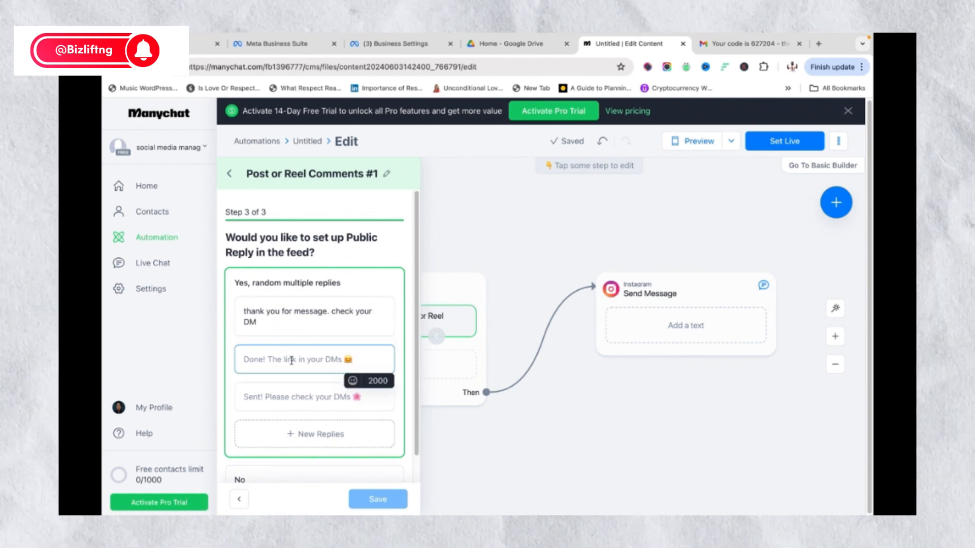
text(thank)
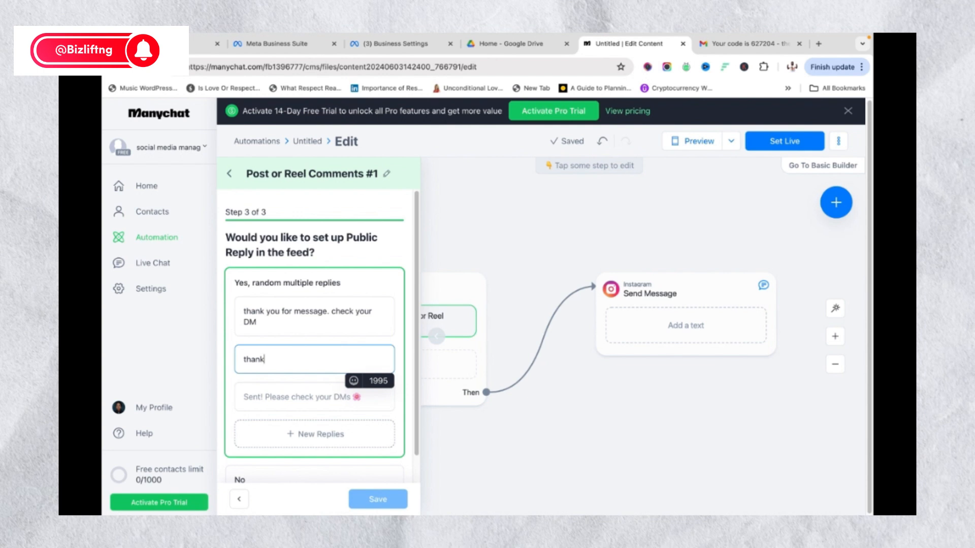
text( t)
key(BackSpace)
text(yo)
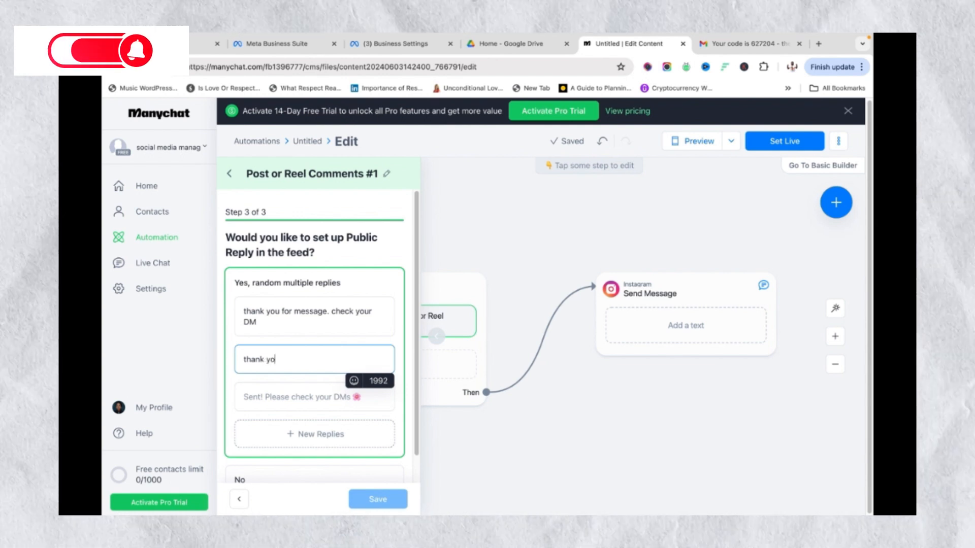
text(u. i just)
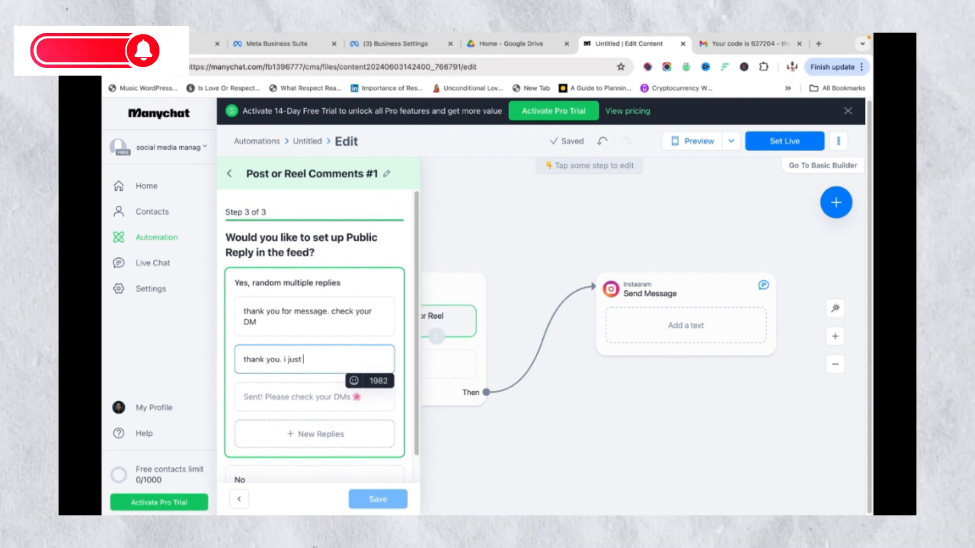
text( sent it)
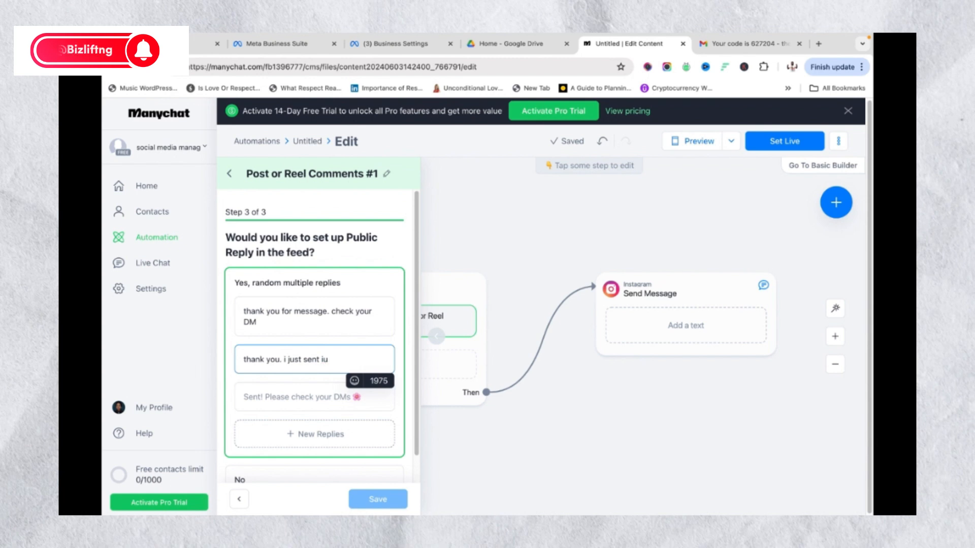
text( to your DM)
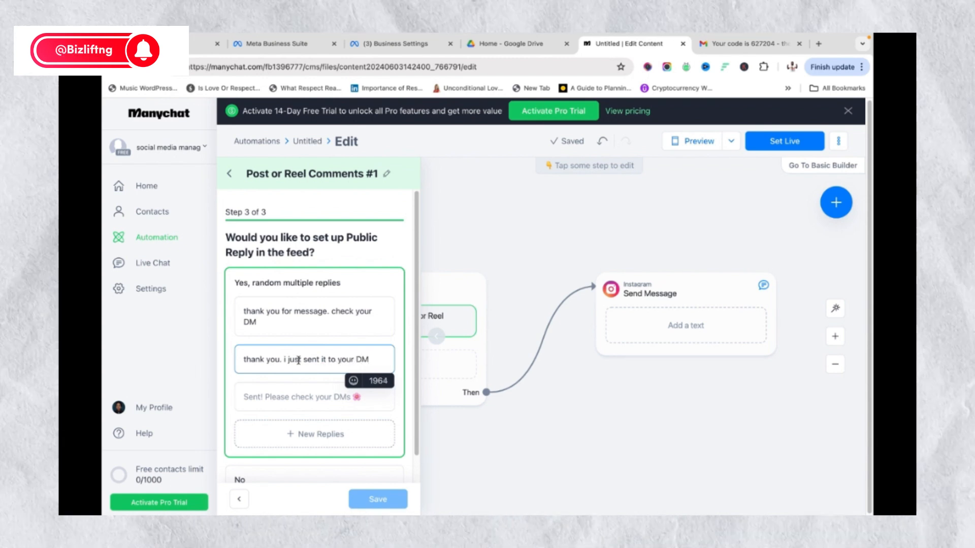
click(293, 389)
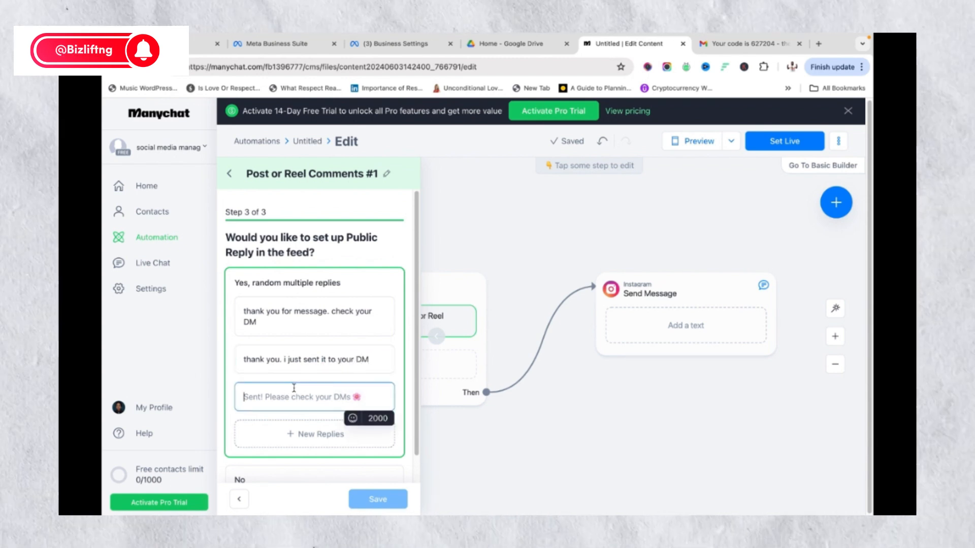
text(I am in)
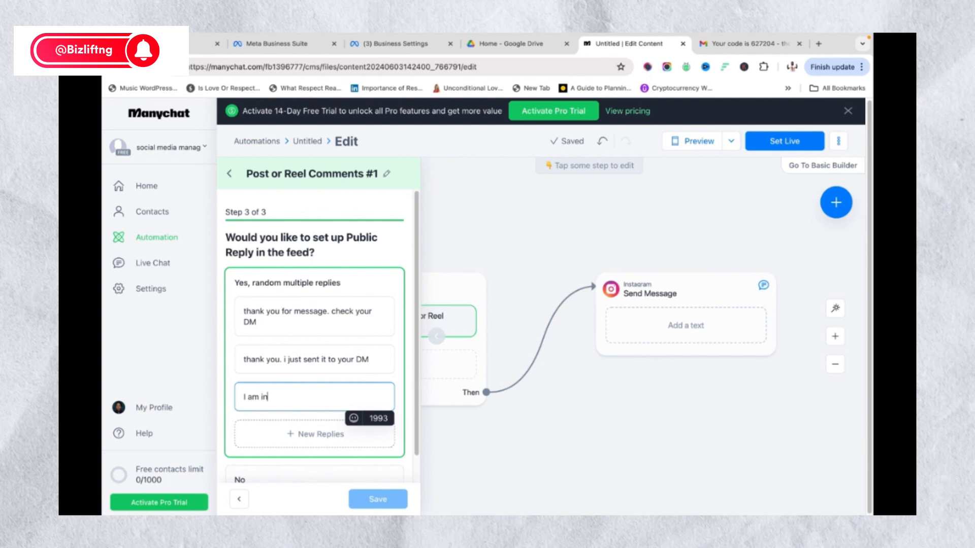
text( your DM)
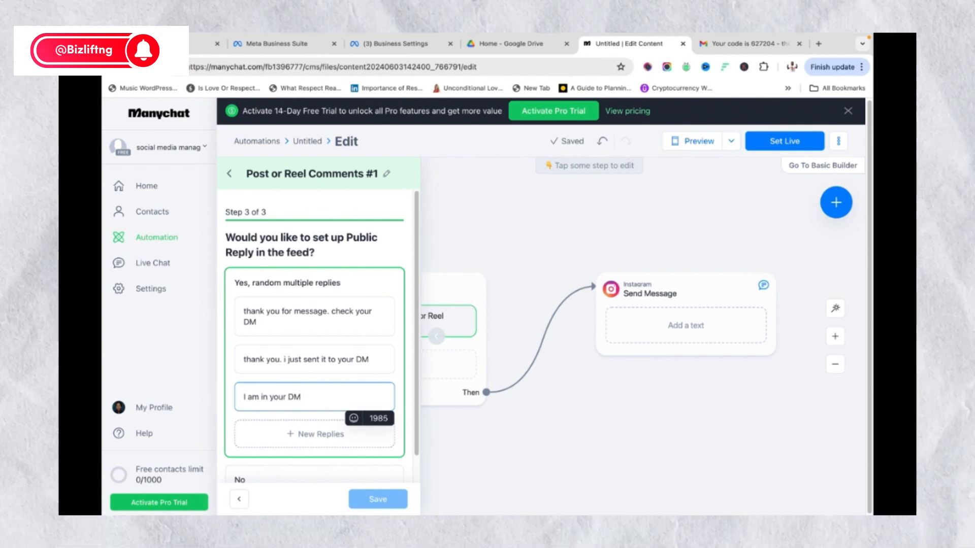
text(, please)
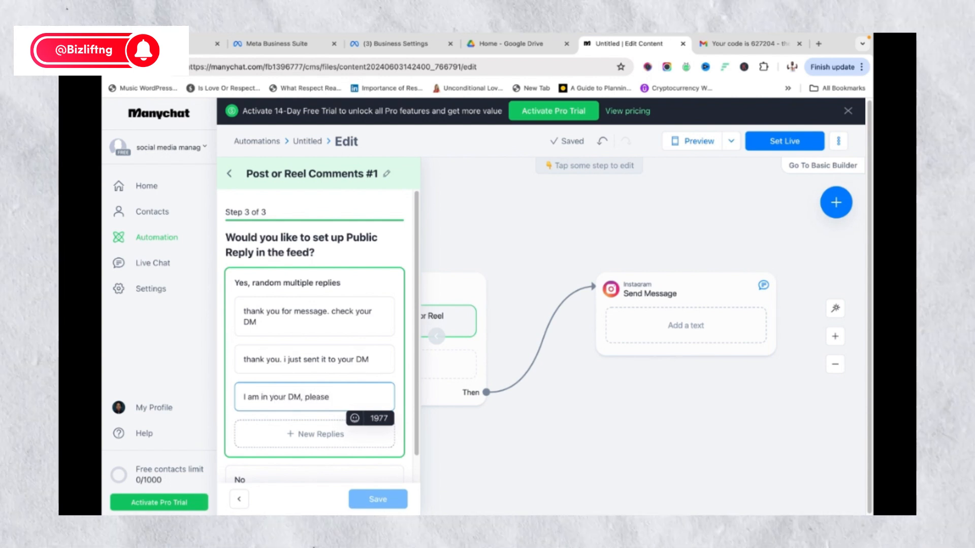
text( check)
scroll(283, 478, down, 1)
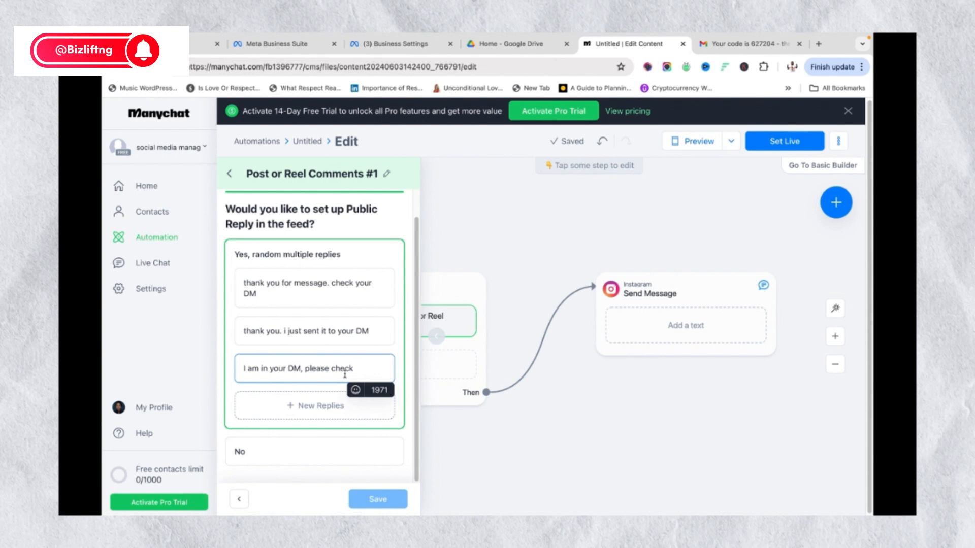
Keep 'Yes, random multiple replies', save the trigger, review it, and close the panel
click(239, 452)
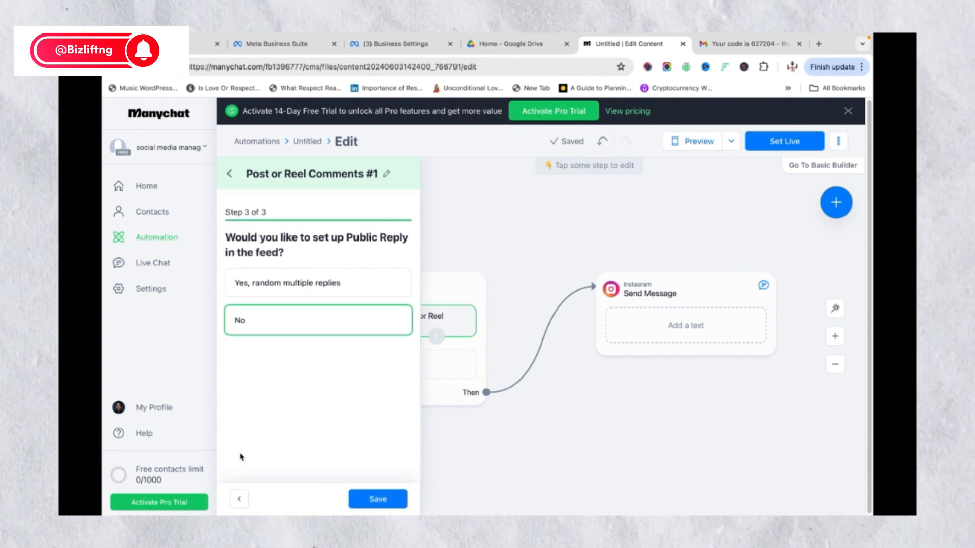
click(264, 286)
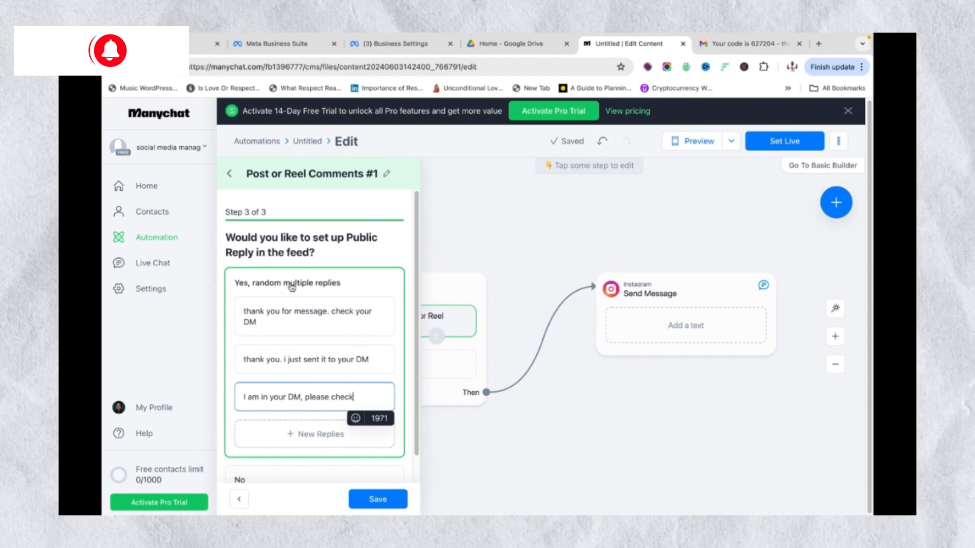
click(371, 501)
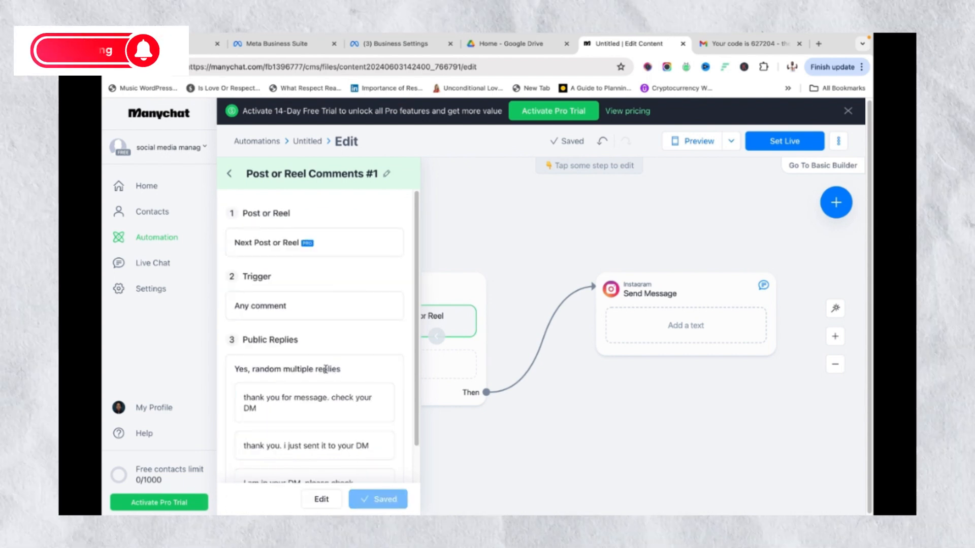
scroll(325, 369, down, 2)
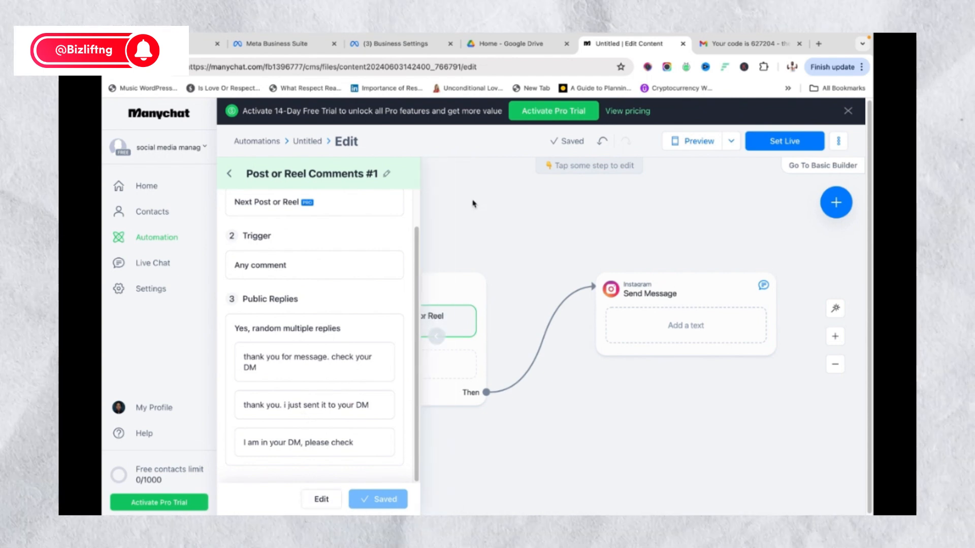
scroll(294, 245, up, 2)
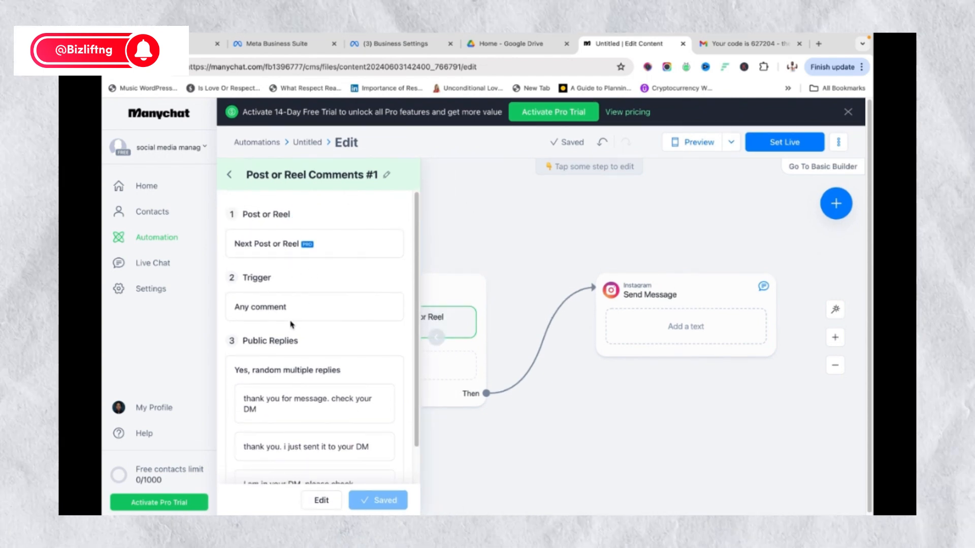
scroll(263, 259, down, 2)
scroll(275, 249, up, 2)
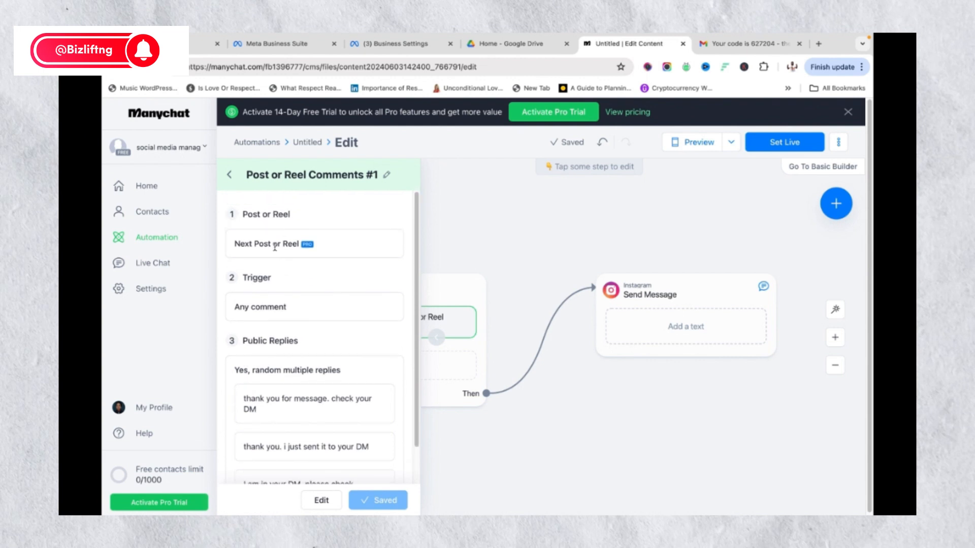
scroll(274, 320, down, 1)
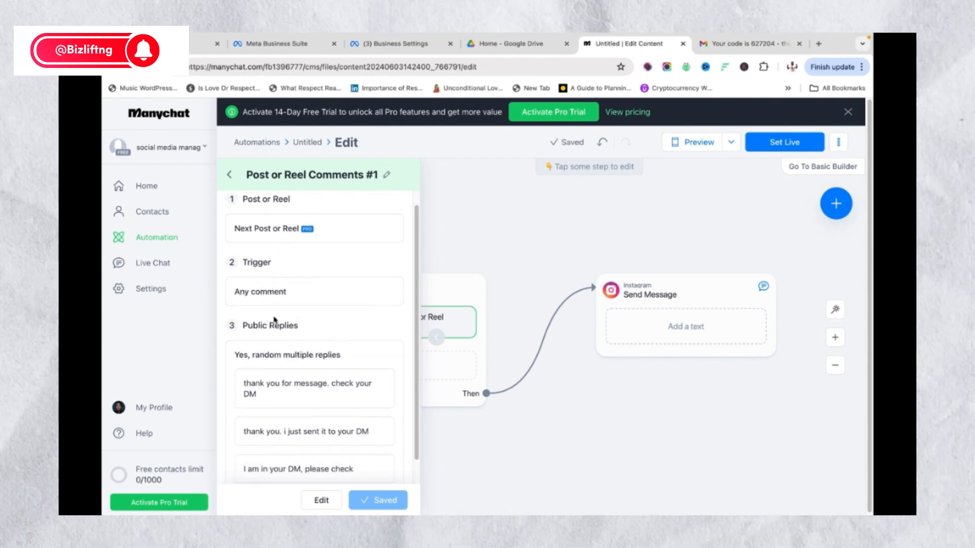
scroll(277, 311, down, 2)
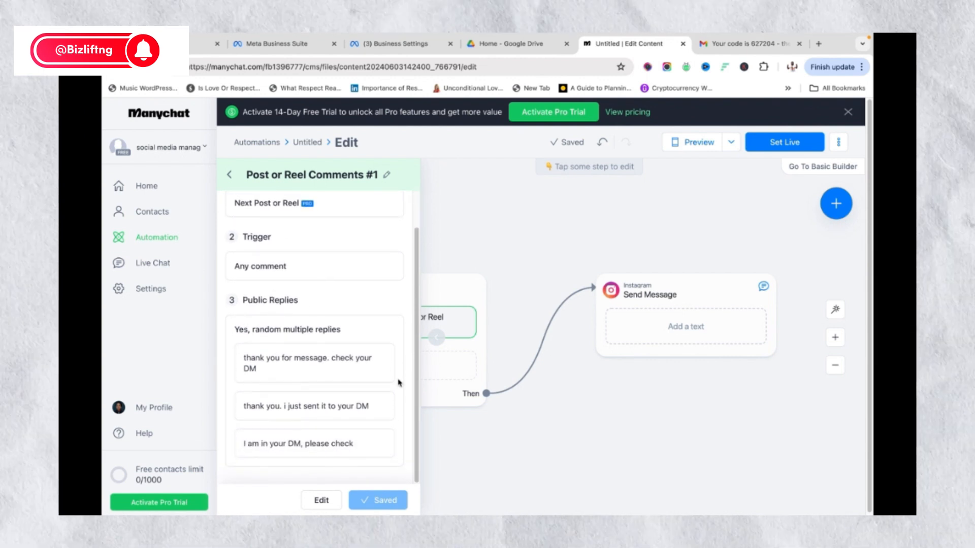
click(482, 262)
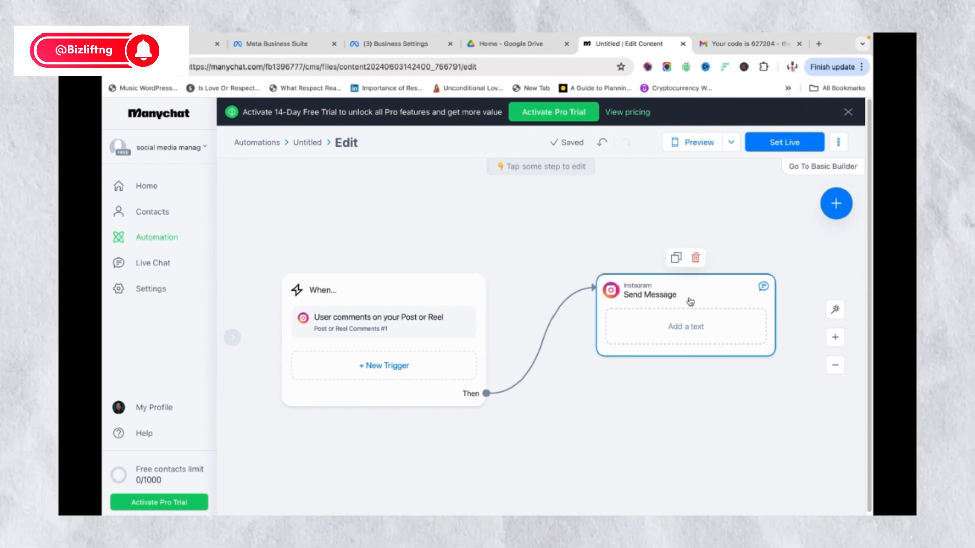
Write the DM thanking the commenter, quoting N200,000 and the Access Bank account for payment
click(684, 327)
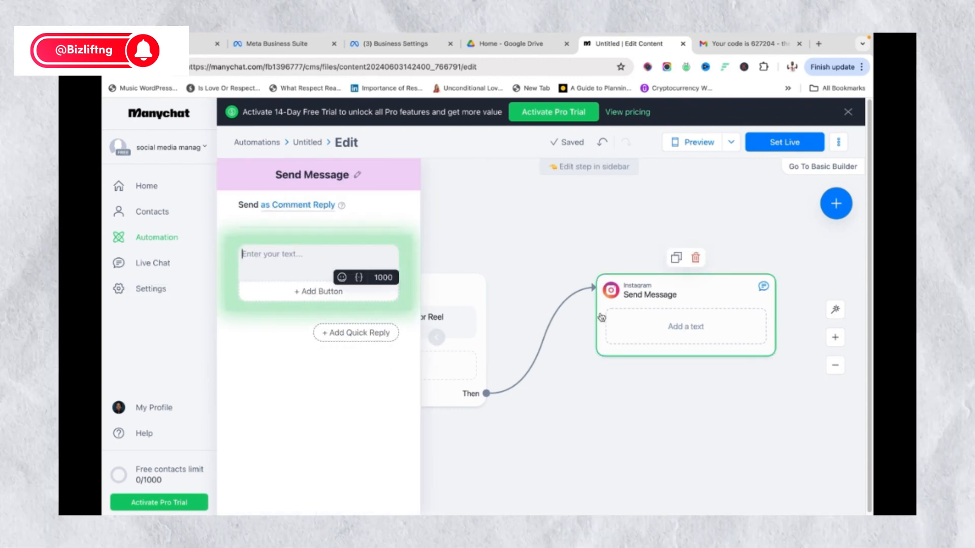
click(263, 277)
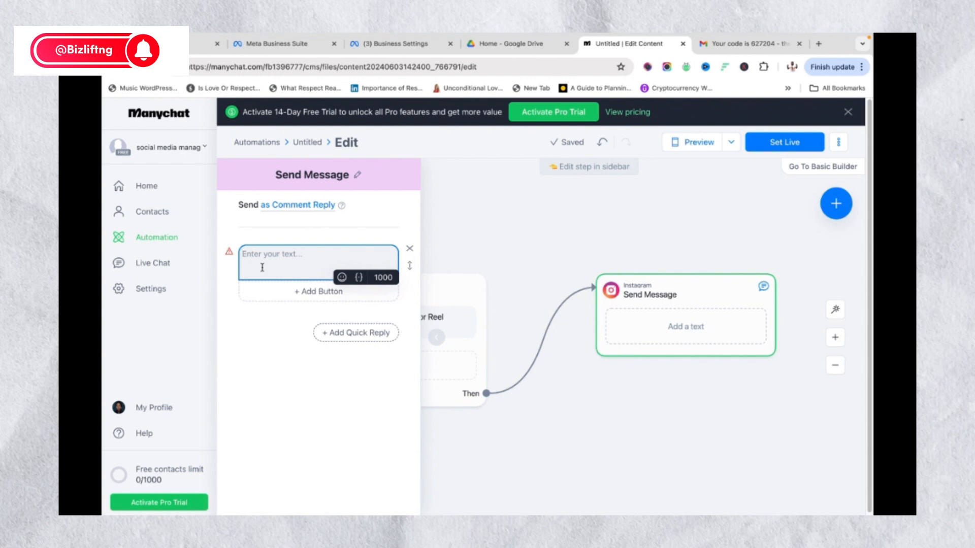
text(Thabnk)
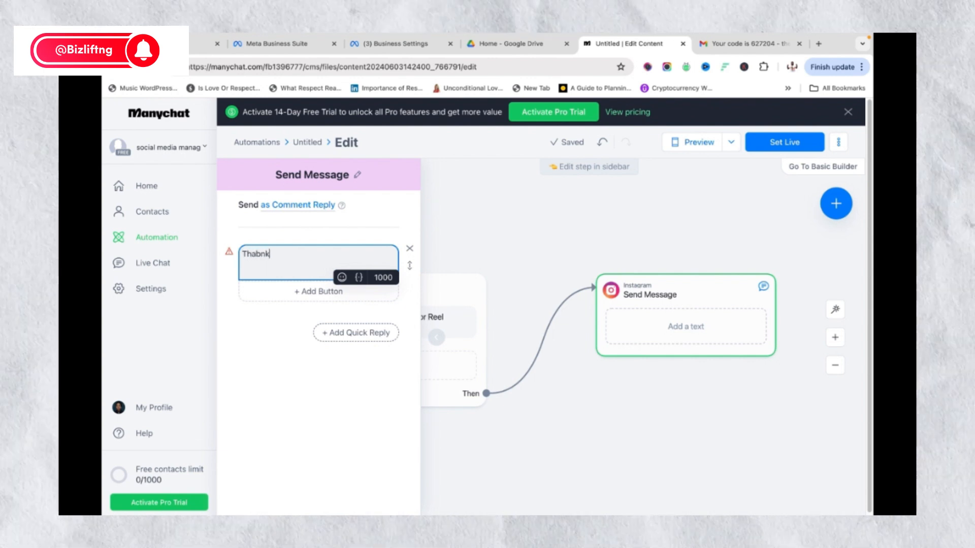
key(BackSpace)
key(BackSpace)
key(BackSpace)
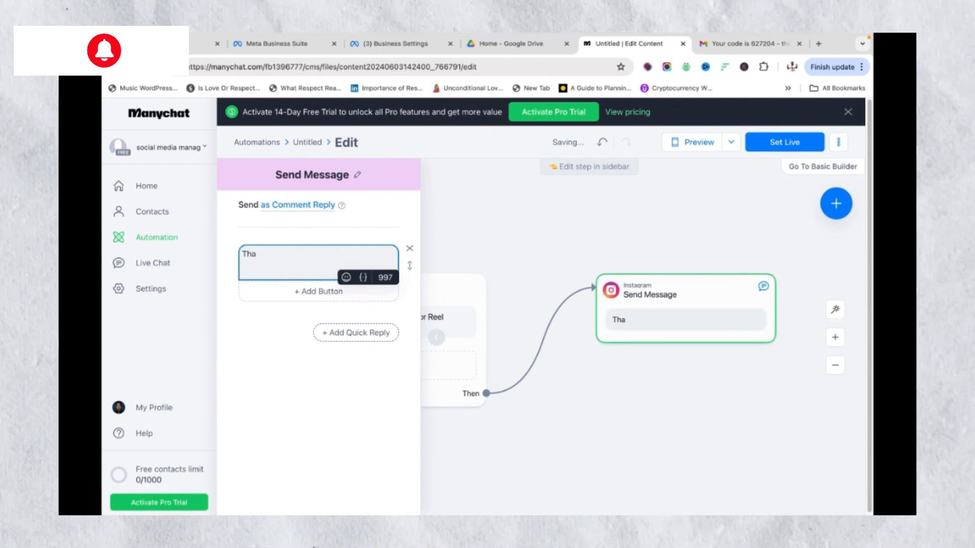
text(nk)
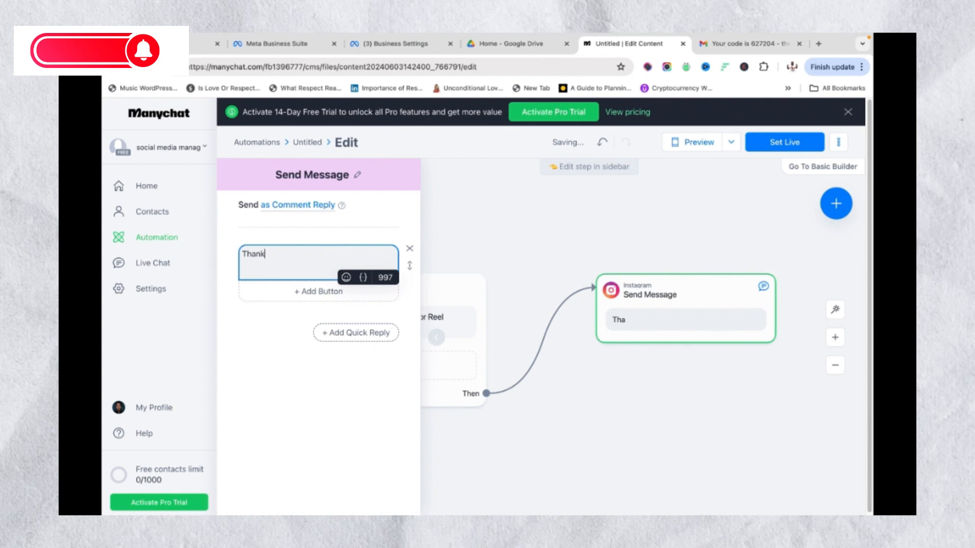
key(BackSpace)
key(BackSpace)
key(BackSpace)
key(BackSpace)
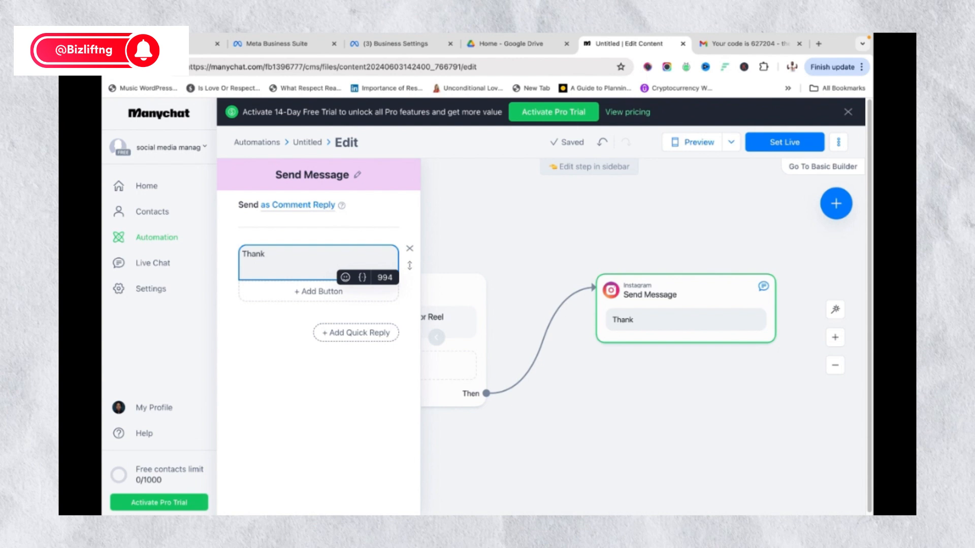
text(you)
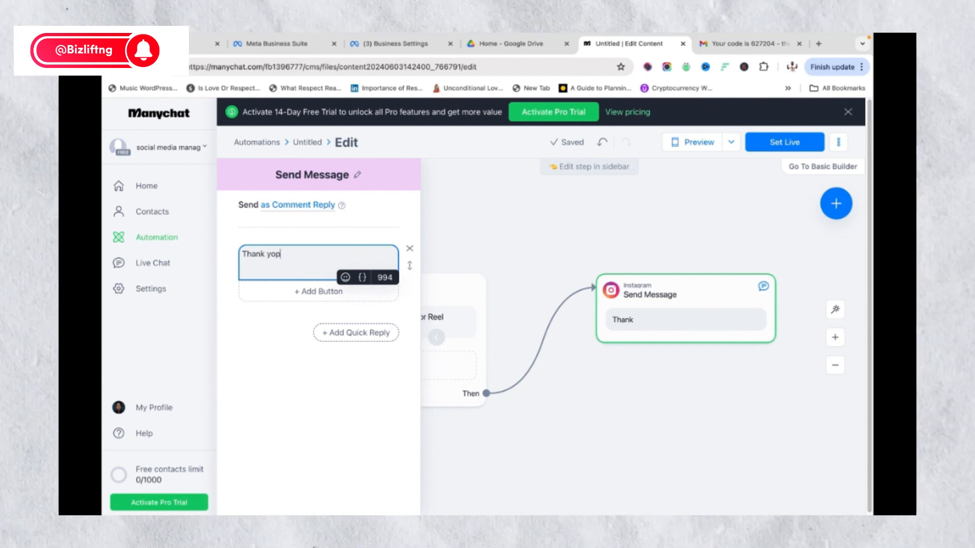
key(BackSpace)
key(BackSpace)
key(BackSpace)
key(BackSpace)
key(BackSpace)
key(BackSpace)
key(BackSpace)
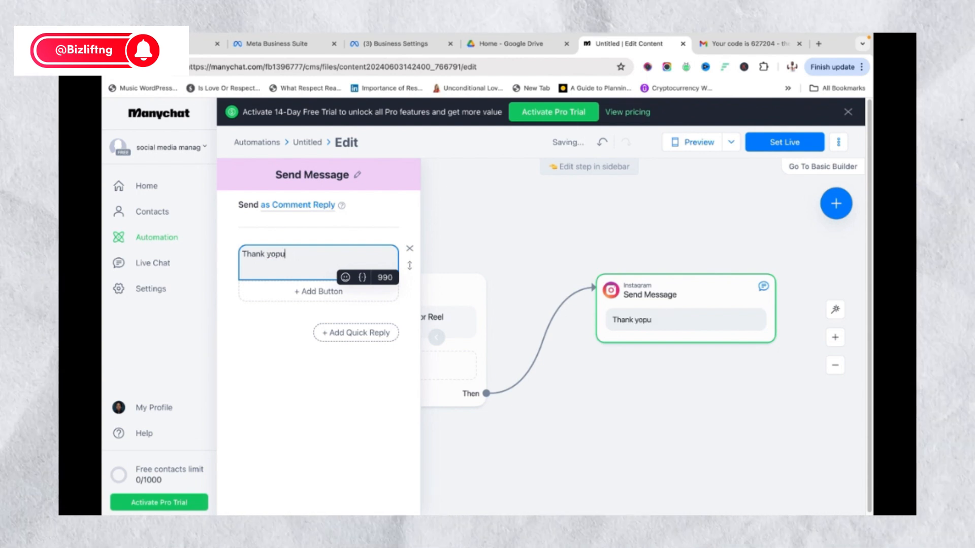
text(u for yo)
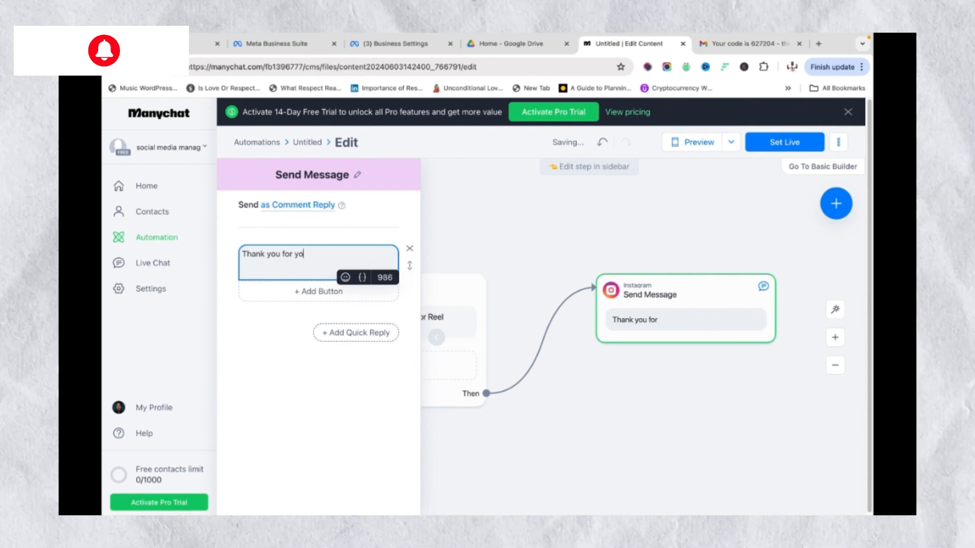
text(ur interest i)
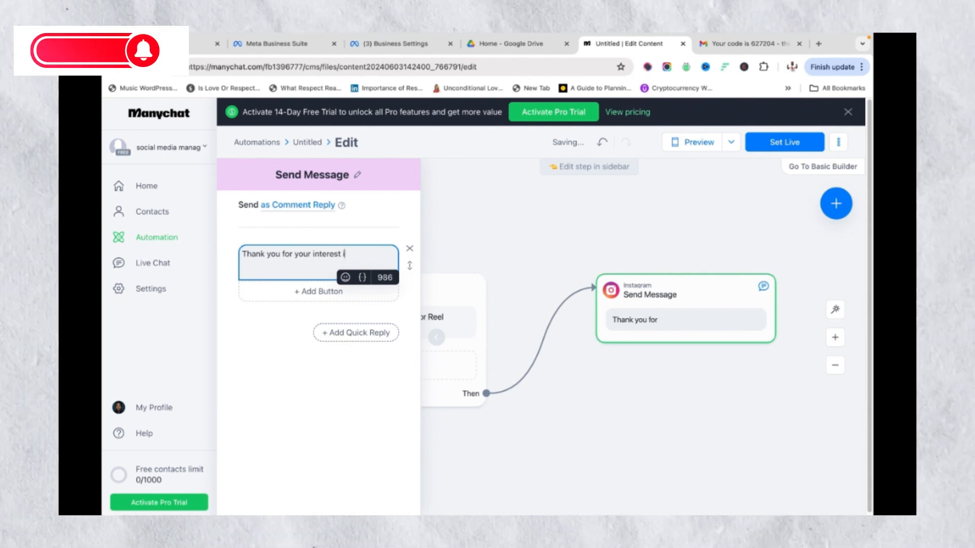
text(n our offer)
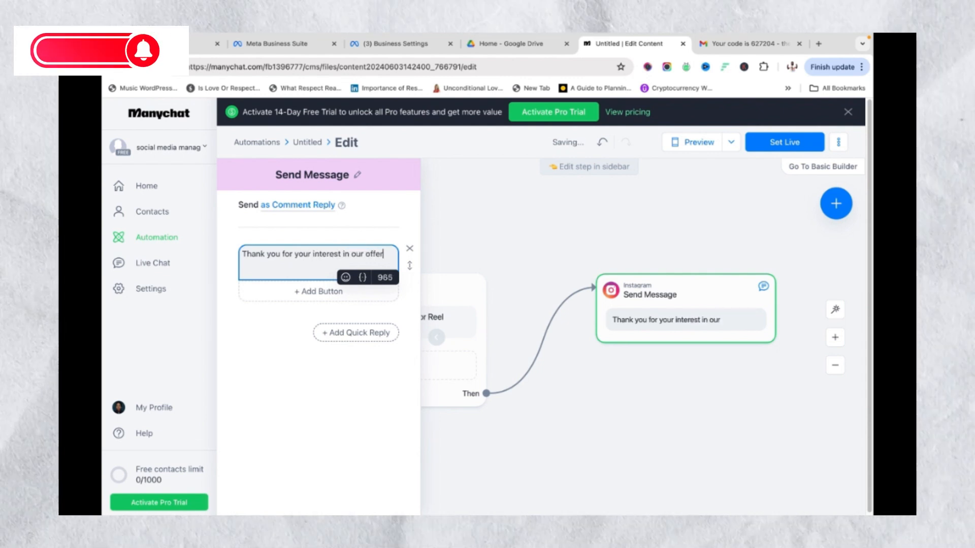
text(. Price)
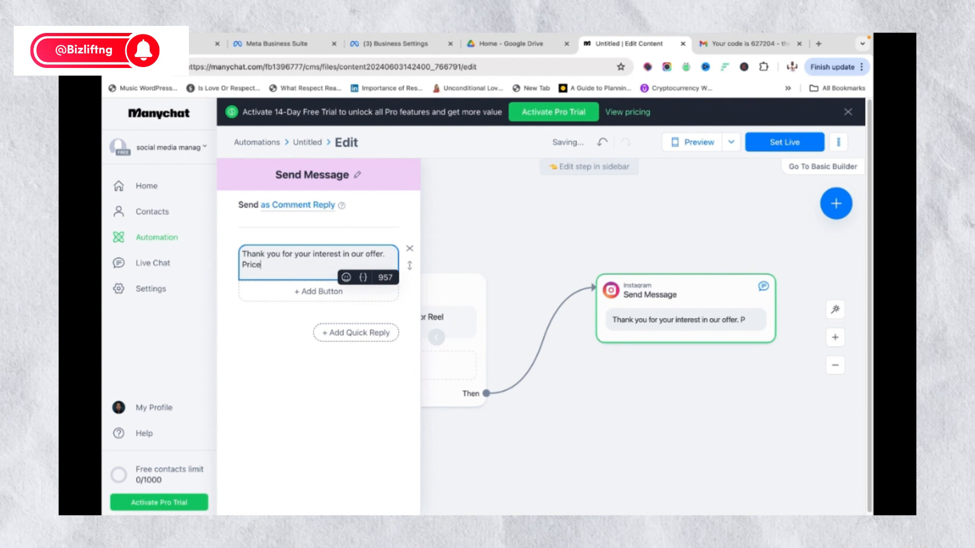
text( is )
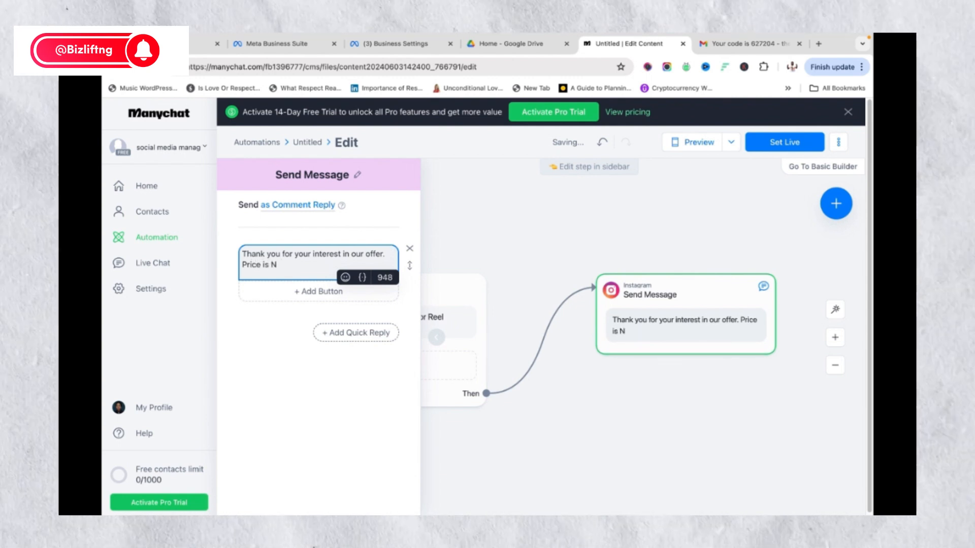
text(N200,00)
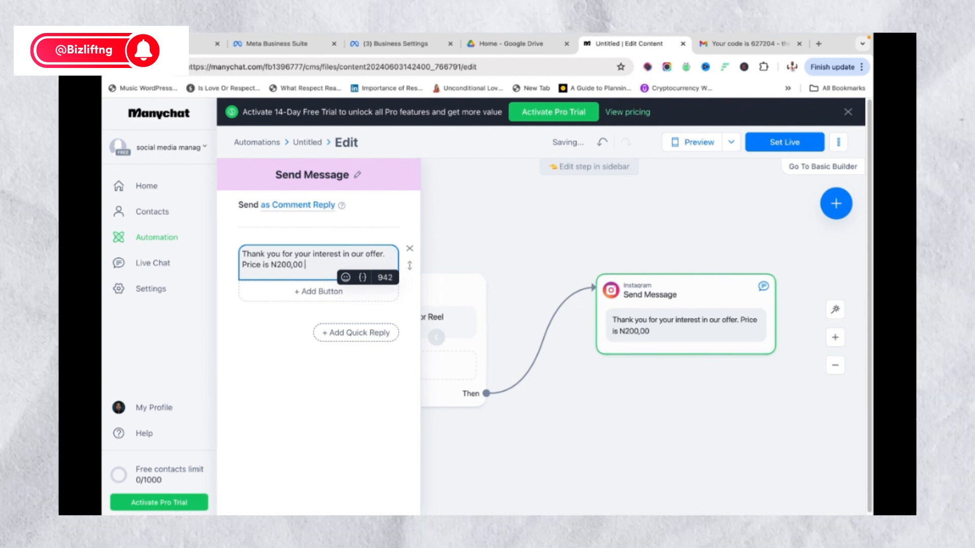
text(0 and yo)
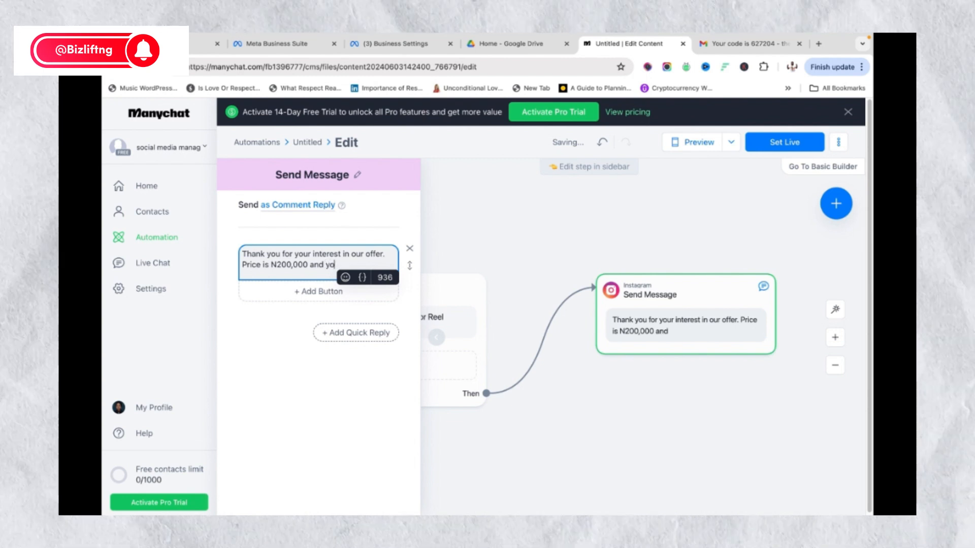
text(ubca)
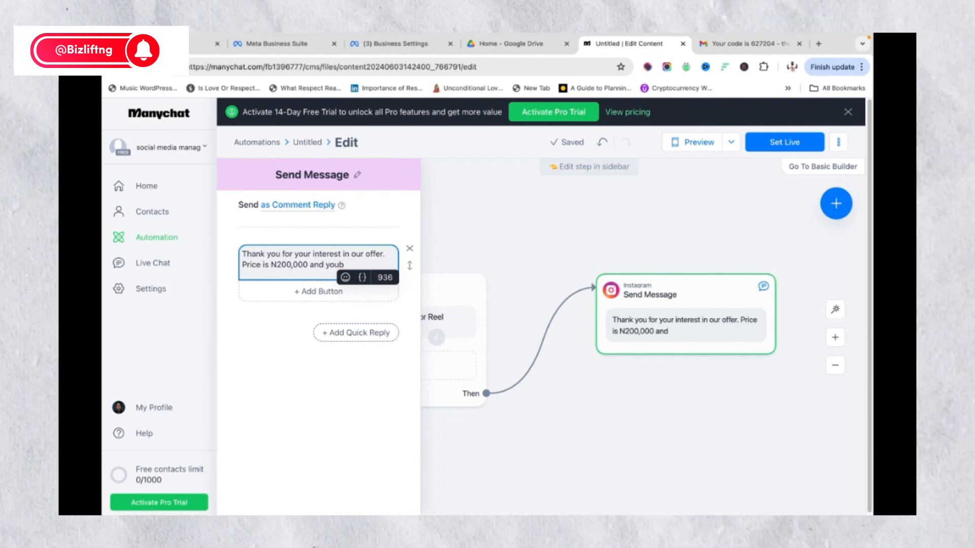
key(BackSpace)
text(can pay)
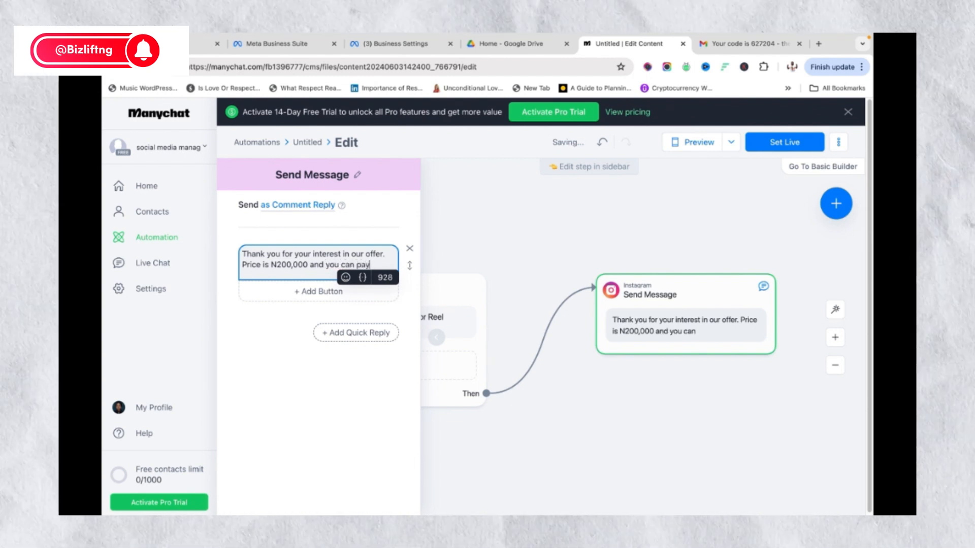
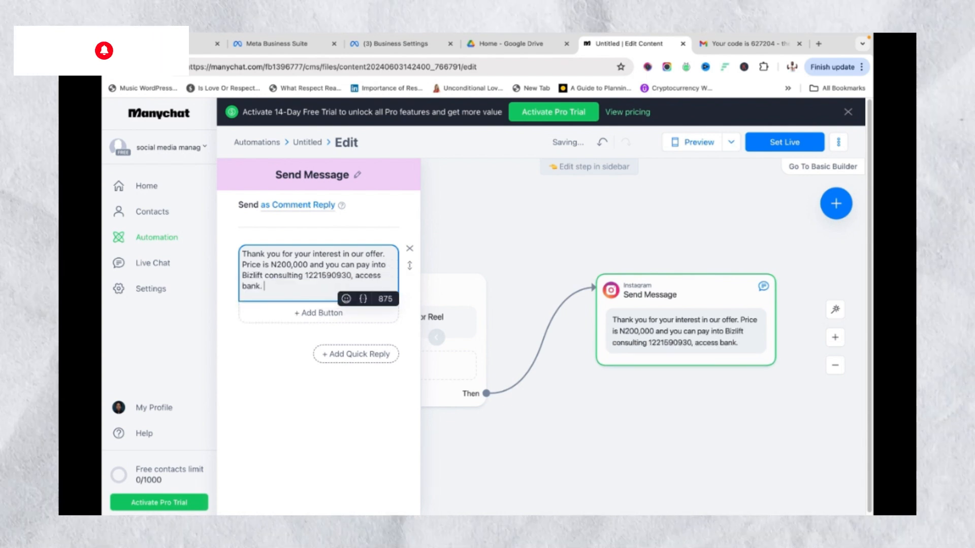
Add a new line reading 'Send payment receipt once done.'
key(Return)
key(Return)
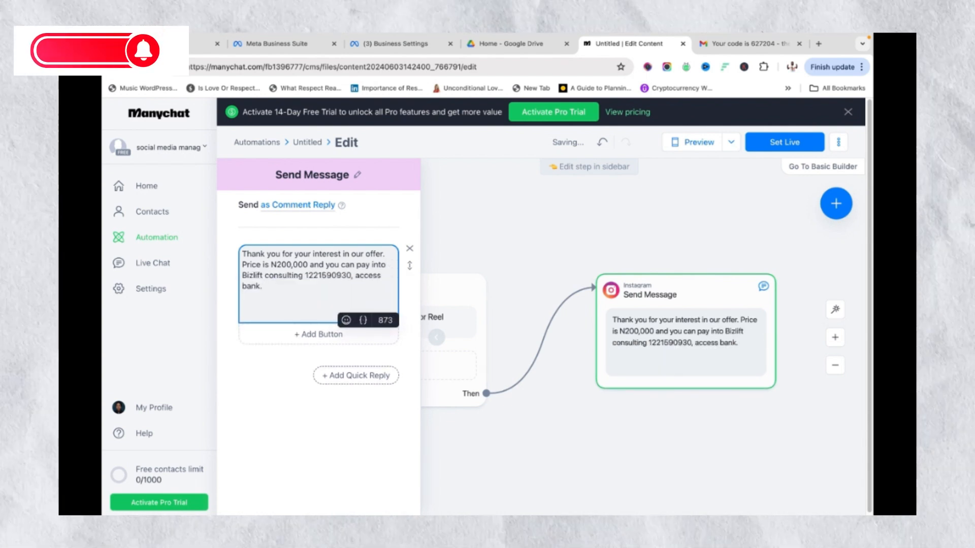
text(Send payment recip)
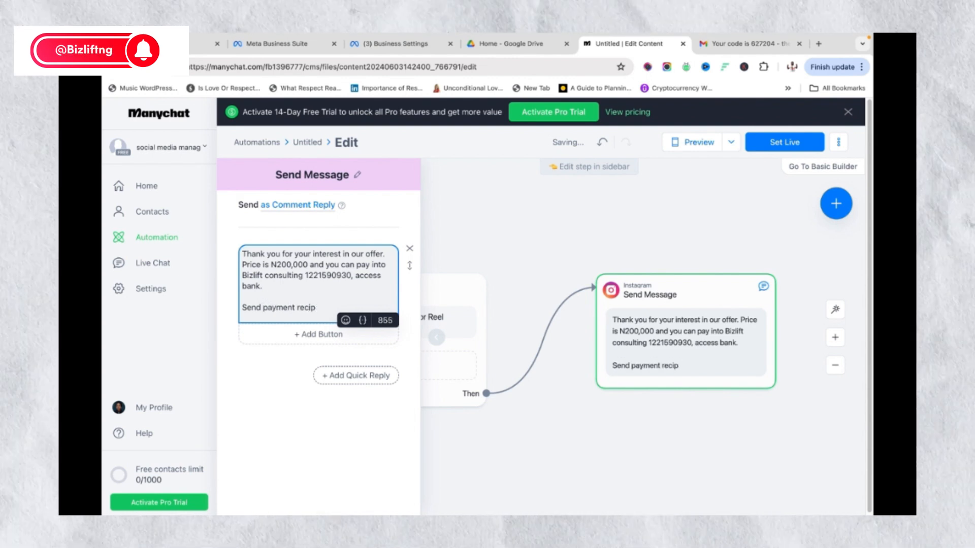
text(e)
key(BackSpace)
key(BackSpace)
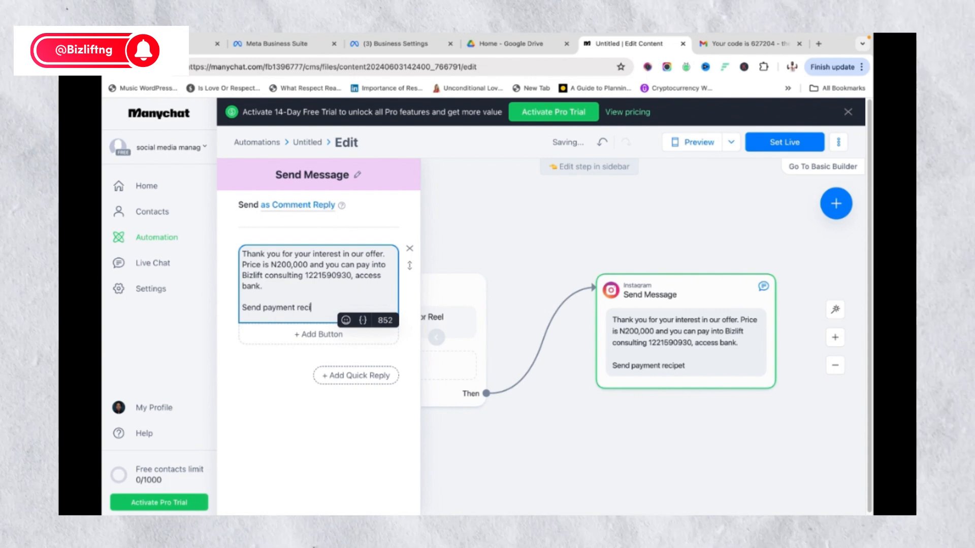
text(eipt)
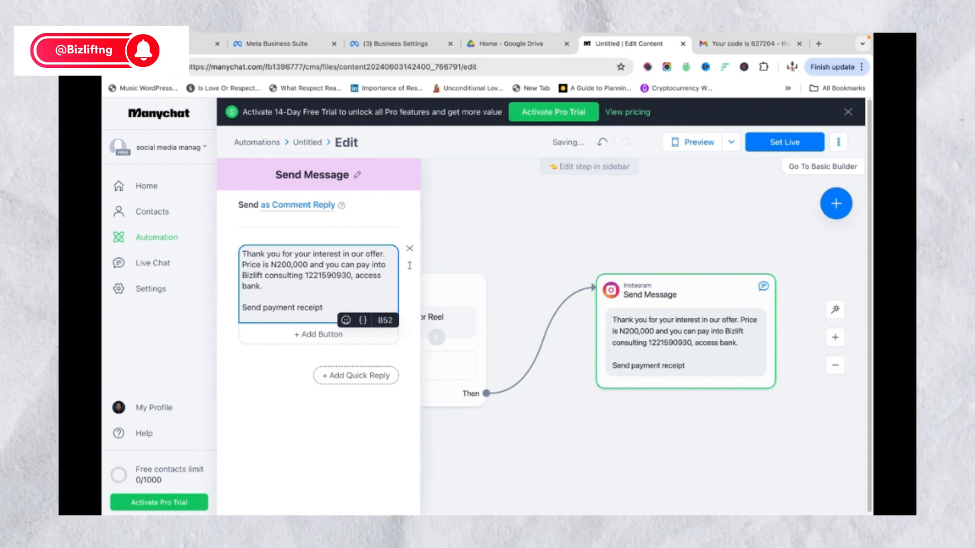
text( once dom)
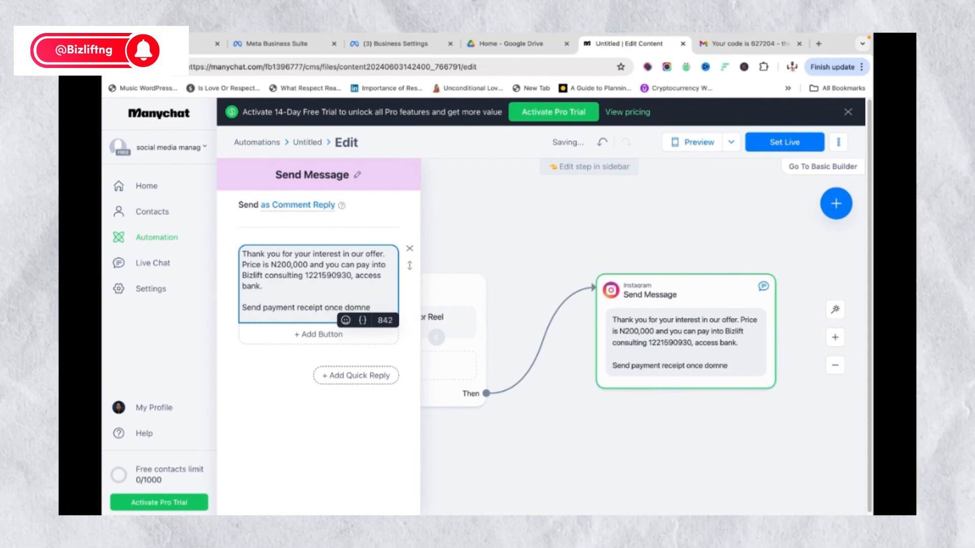
key(BackSpace)
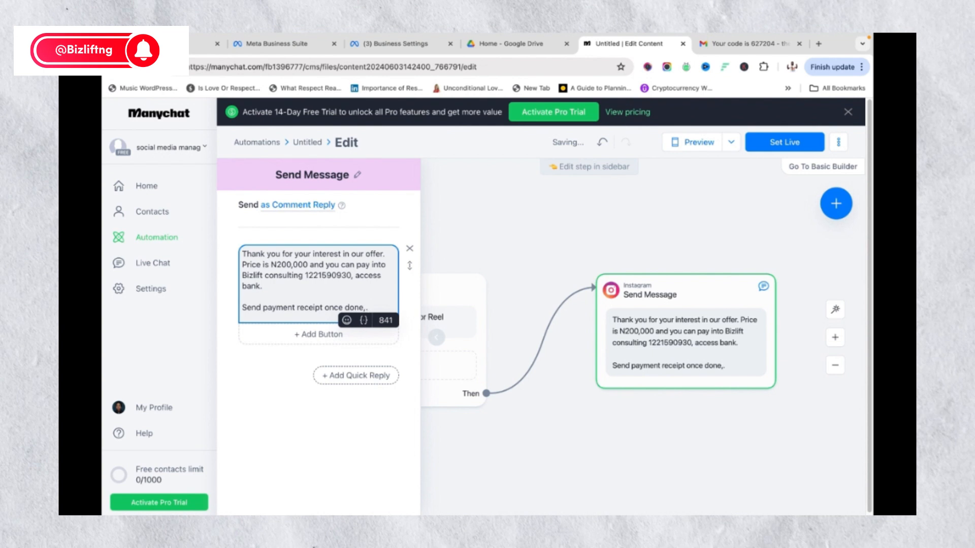
text(.)
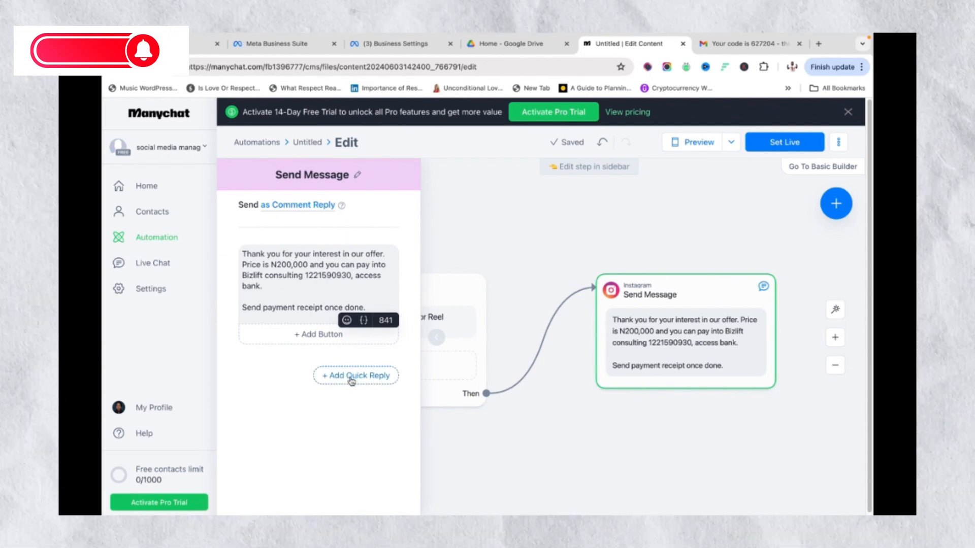
click(350, 377)
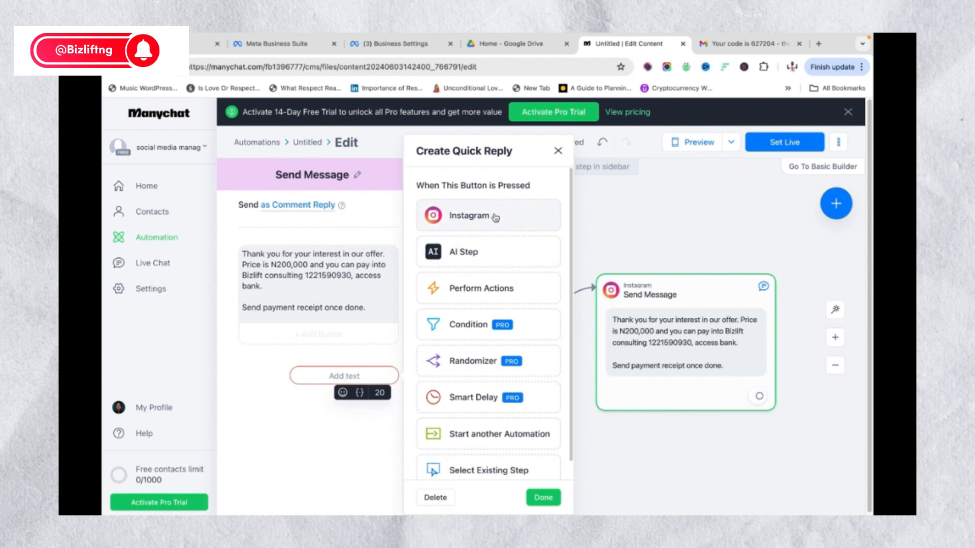
scroll(487, 386, down, 1)
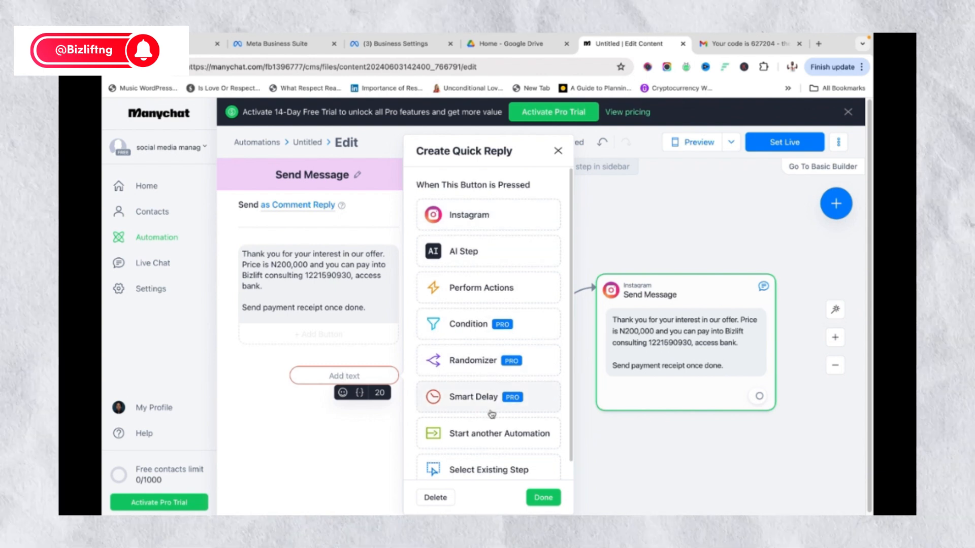
scroll(491, 413, down, 1)
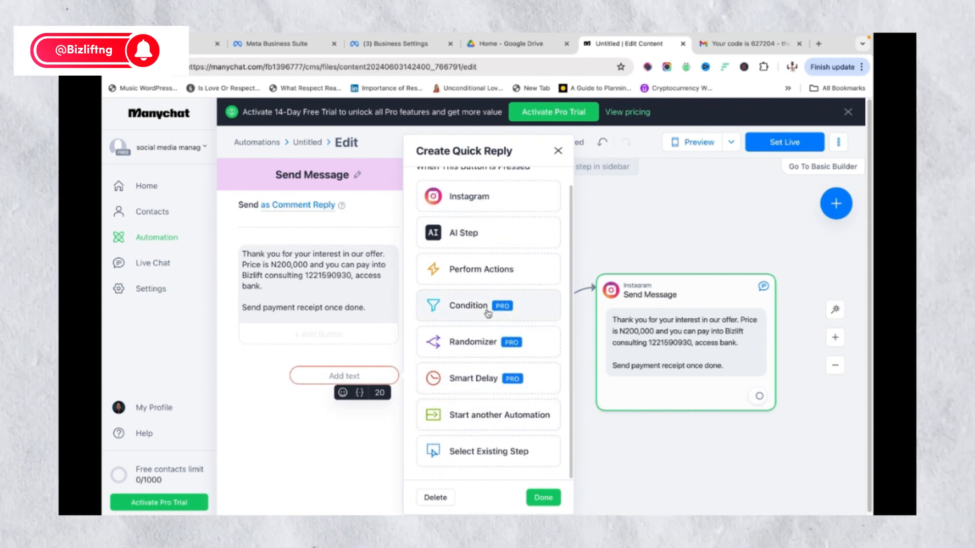
scroll(490, 429, up, 2)
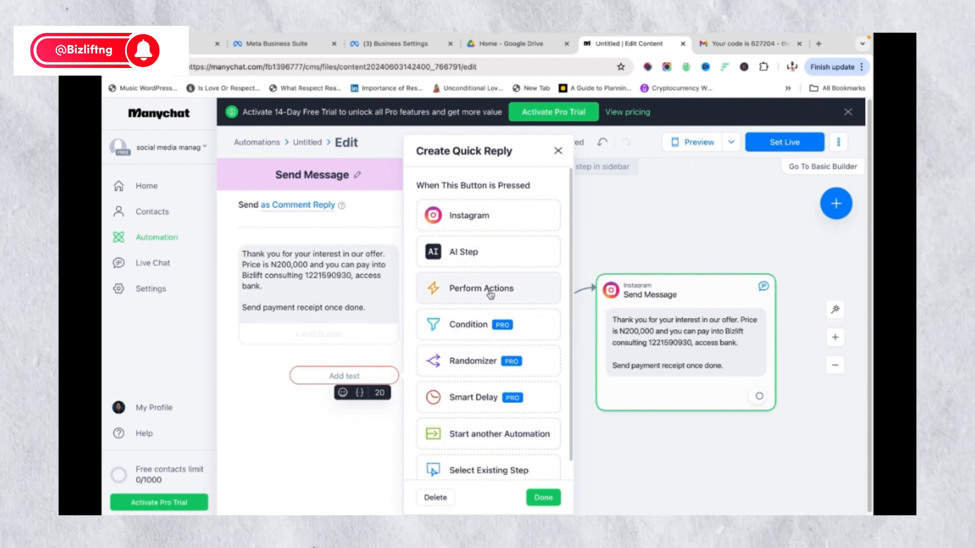
scroll(480, 358, down, 2)
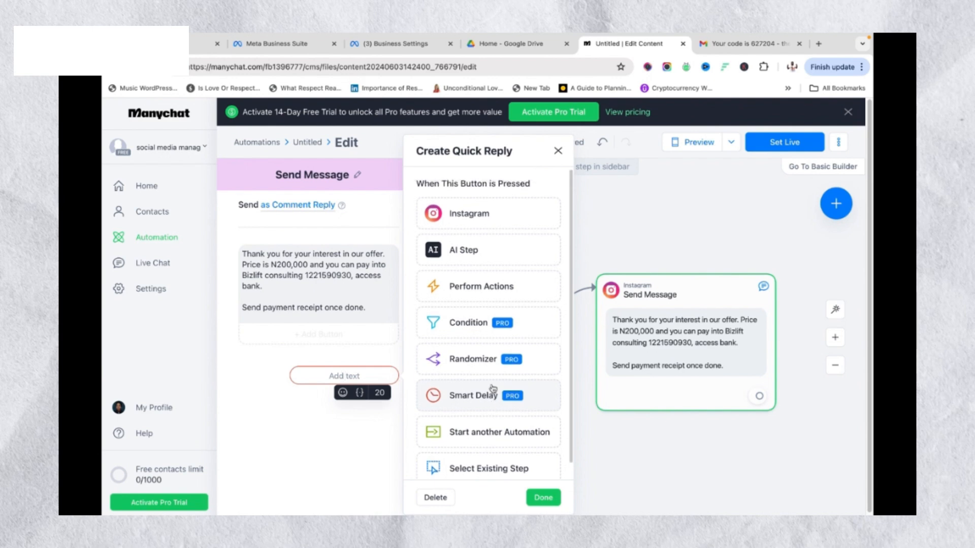
scroll(490, 391, up, 2)
scroll(485, 393, down, 2)
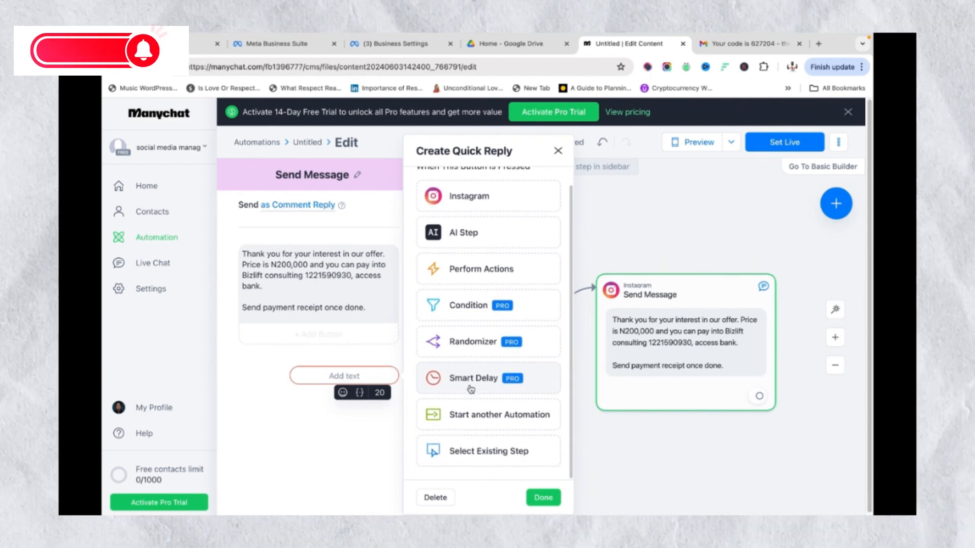
scroll(481, 395, up, 2)
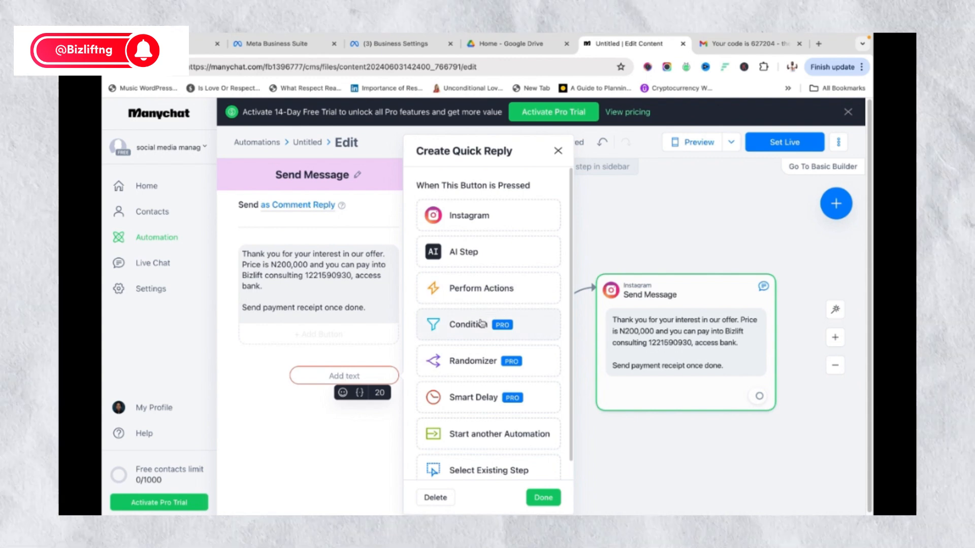
scroll(480, 365, down, 1)
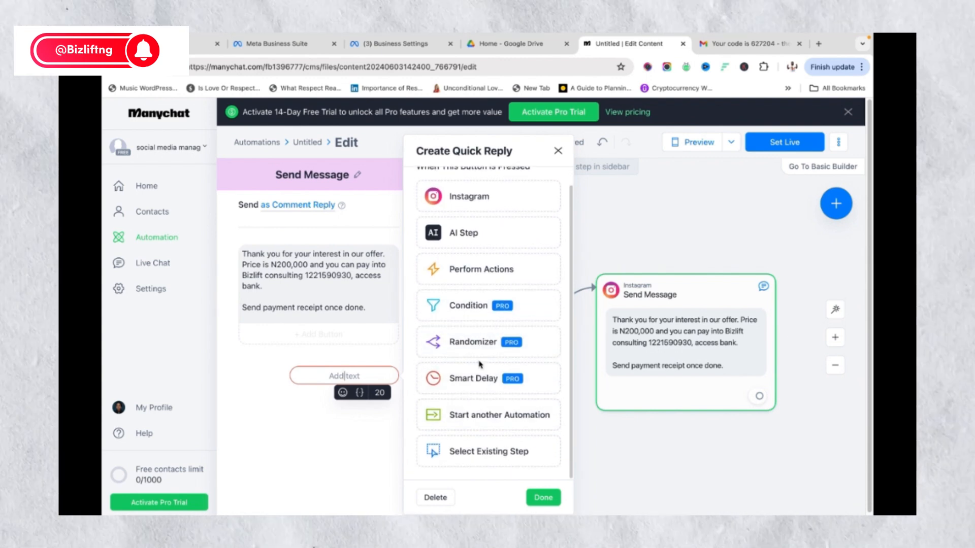
scroll(477, 383, up, 1)
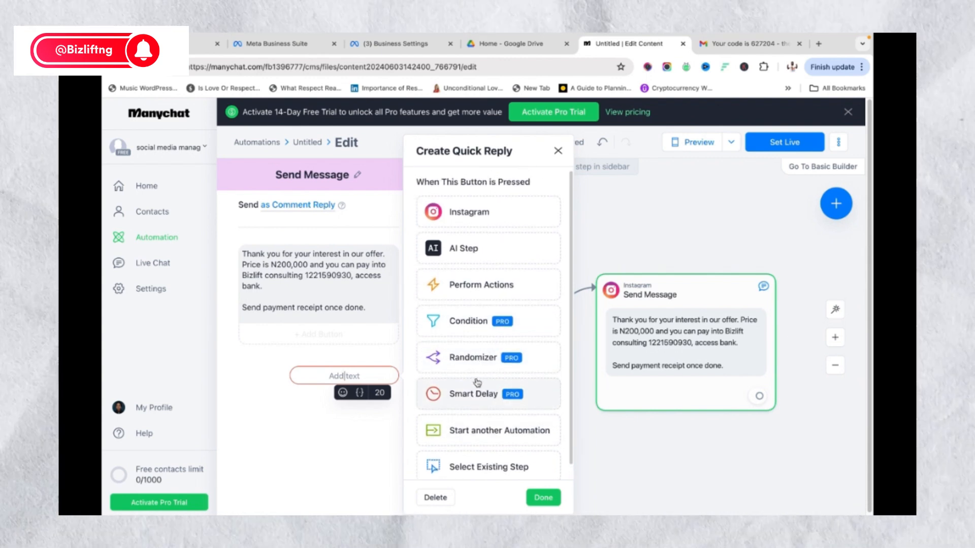
click(477, 290)
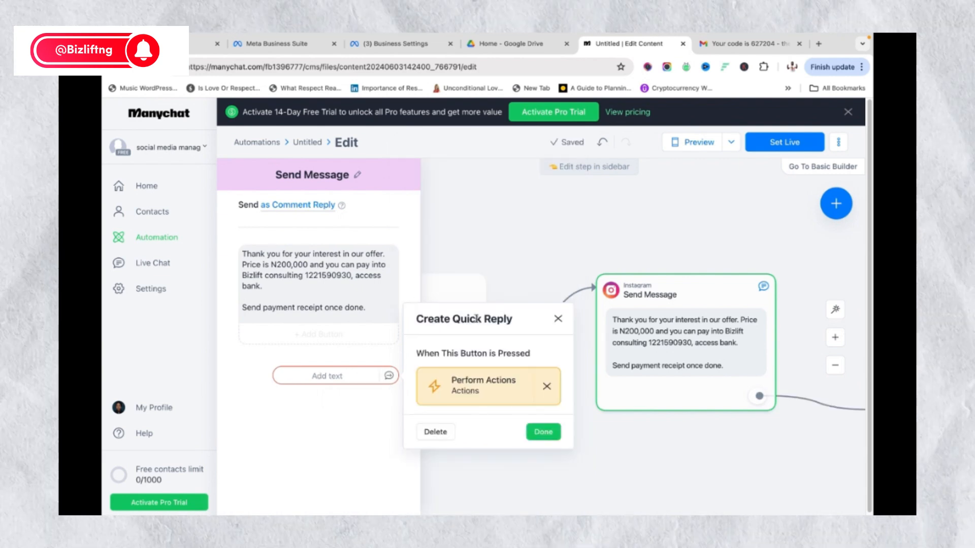
click(546, 387)
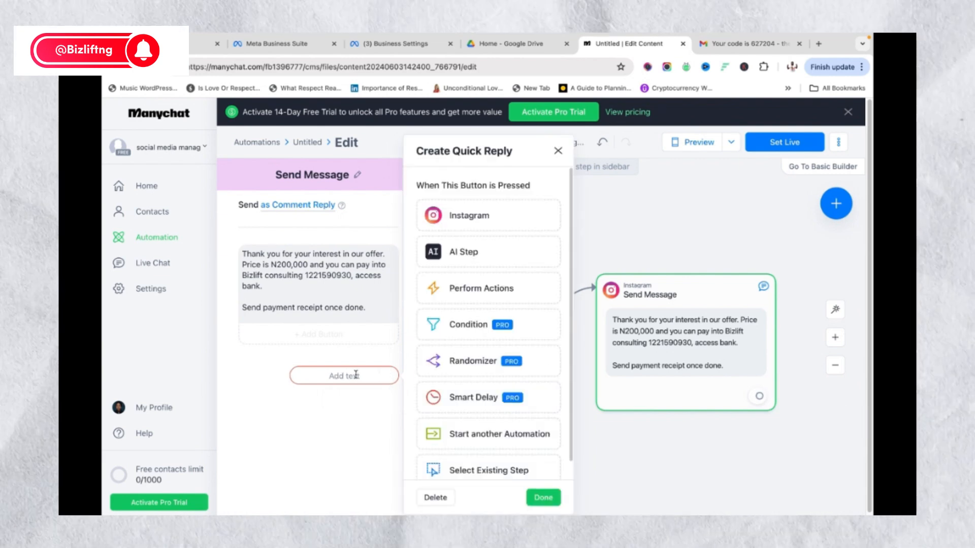
click(311, 339)
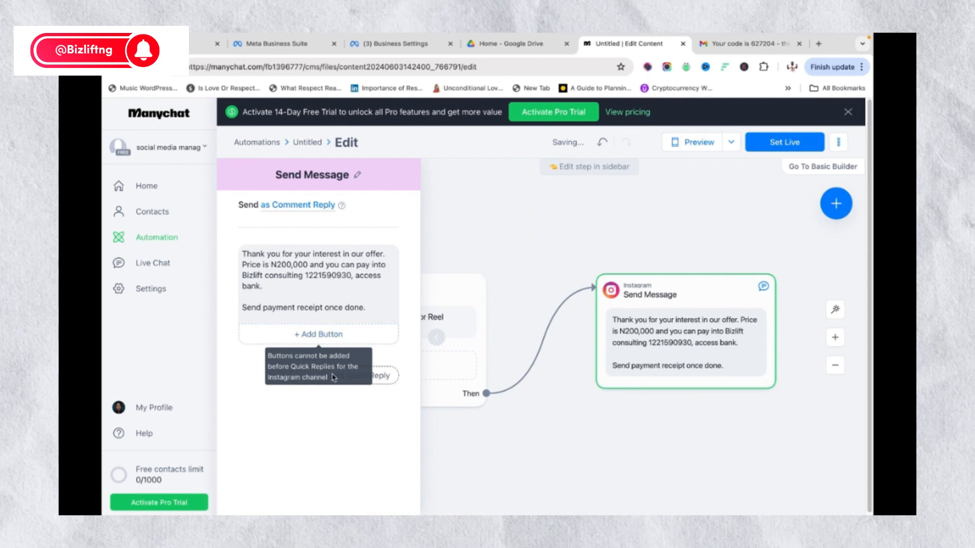
click(316, 337)
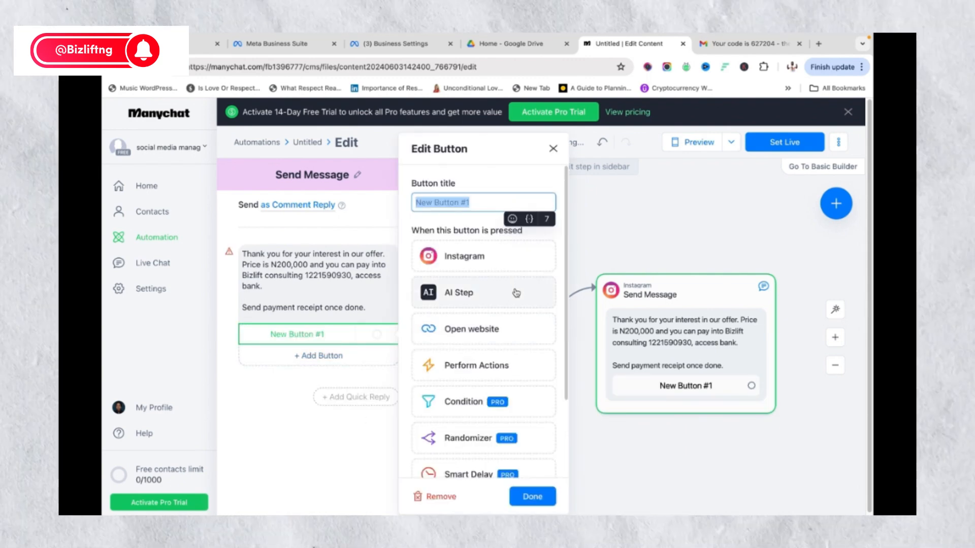
scroll(493, 371, down, 2)
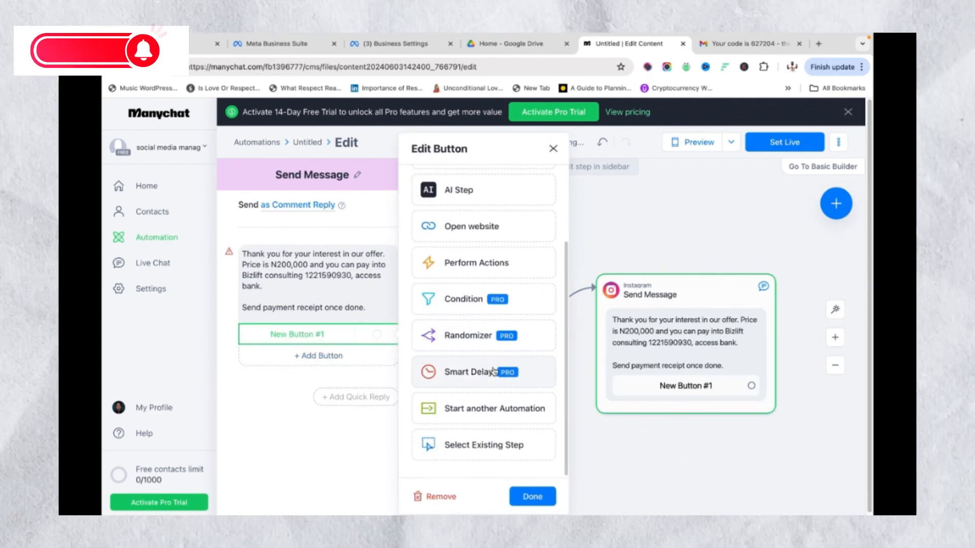
scroll(493, 371, up, 2)
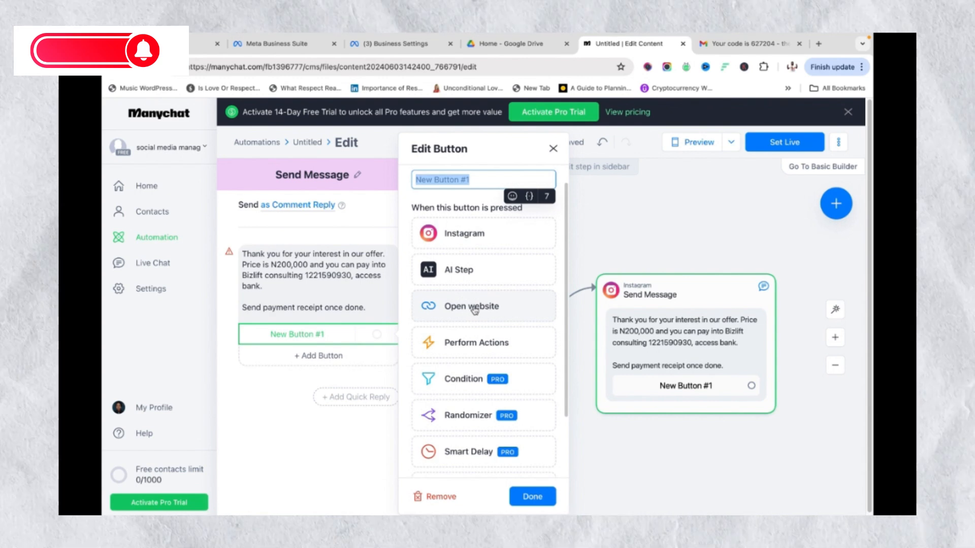
click(474, 306)
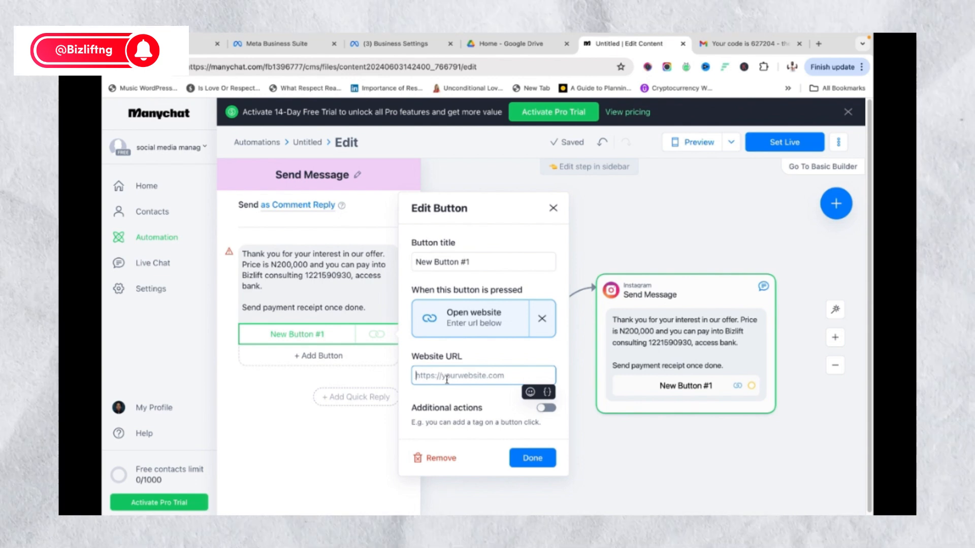
text(www.)
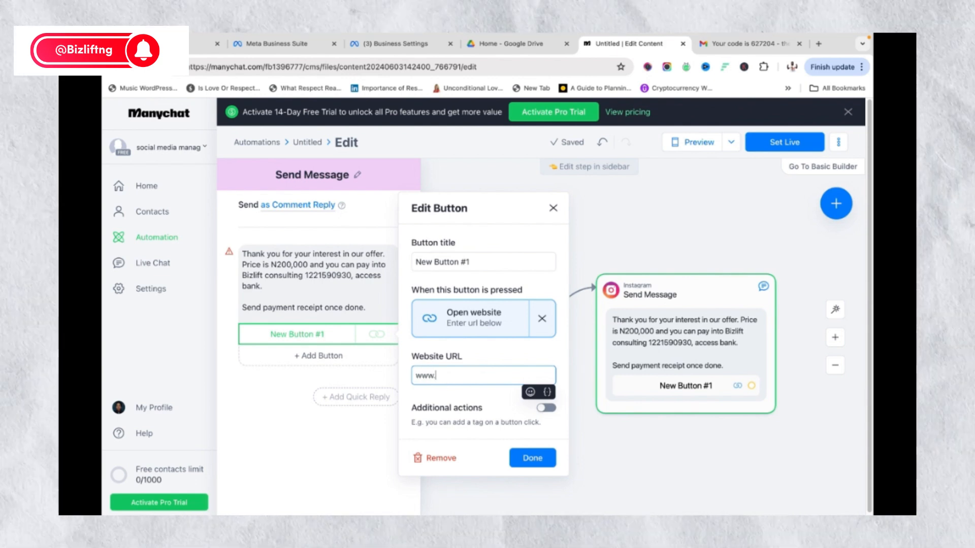
text(b)
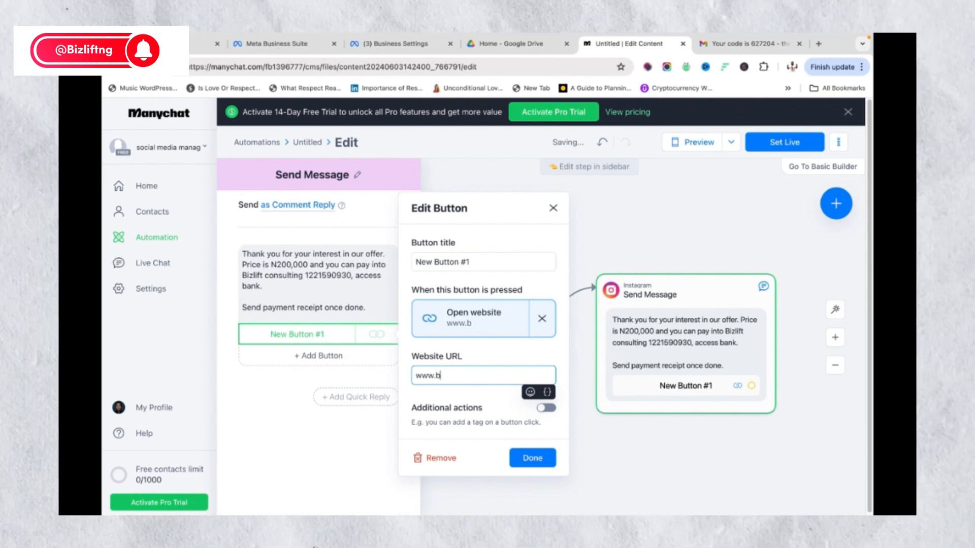
key(BackSpace)
text(adsacade)
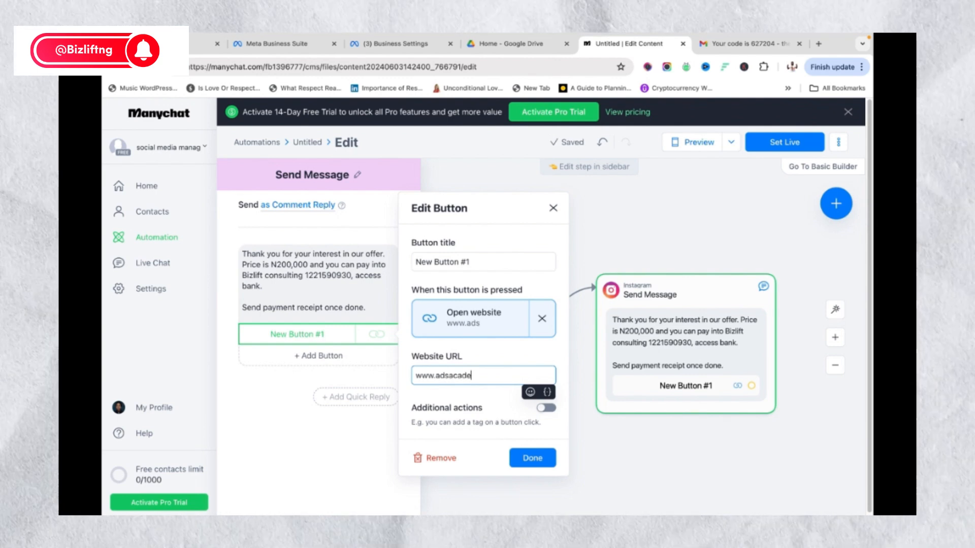
text(myng.co)
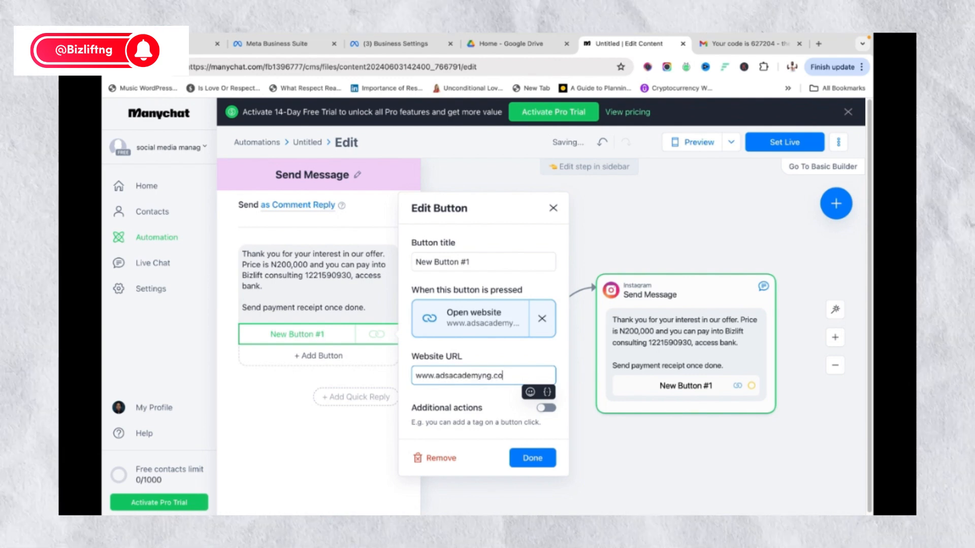
text(m)
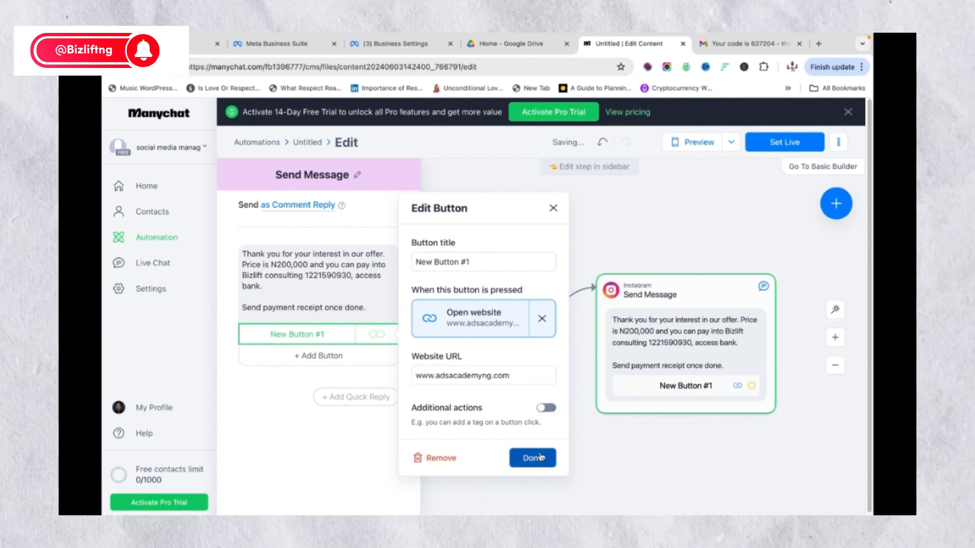
click(531, 456)
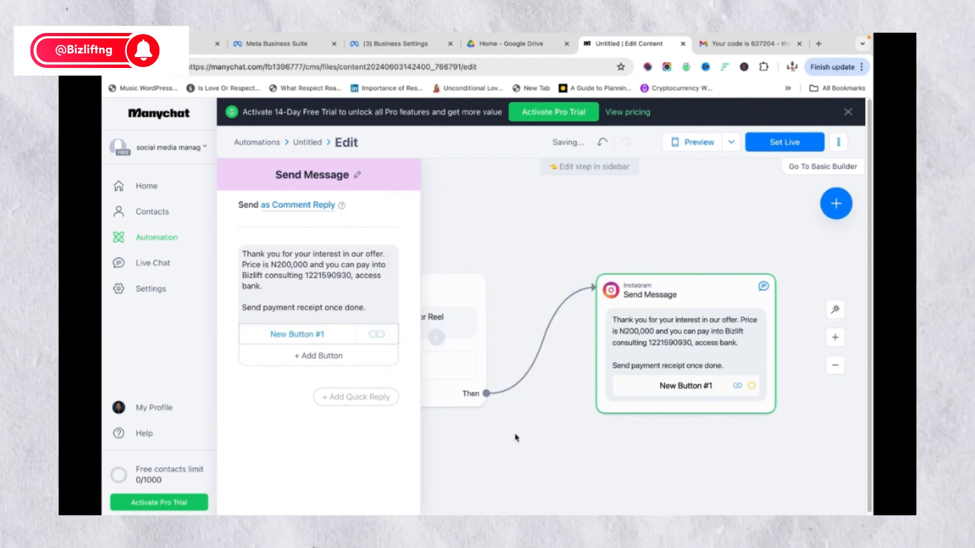
Retitle New Button #1 as 'Click Here' and close the message editor
click(328, 335)
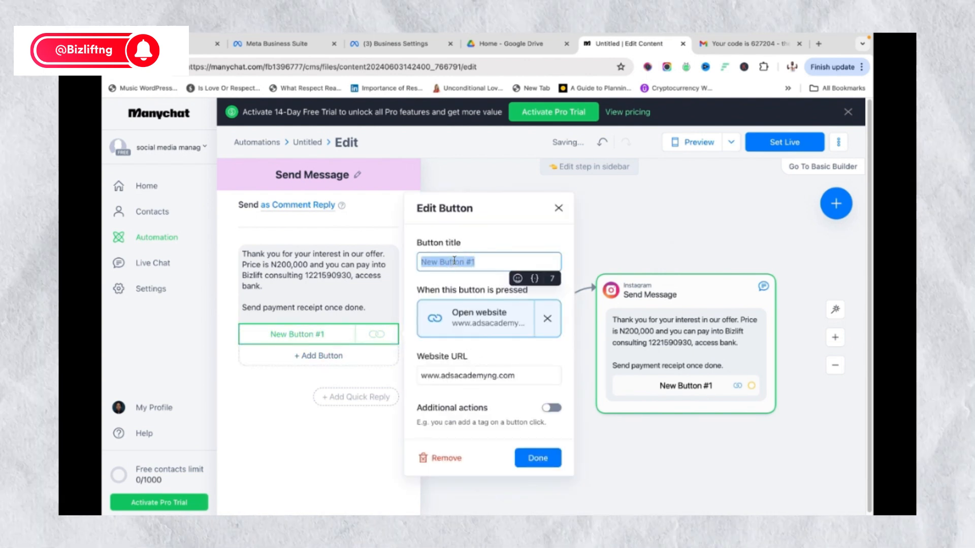
text(We)
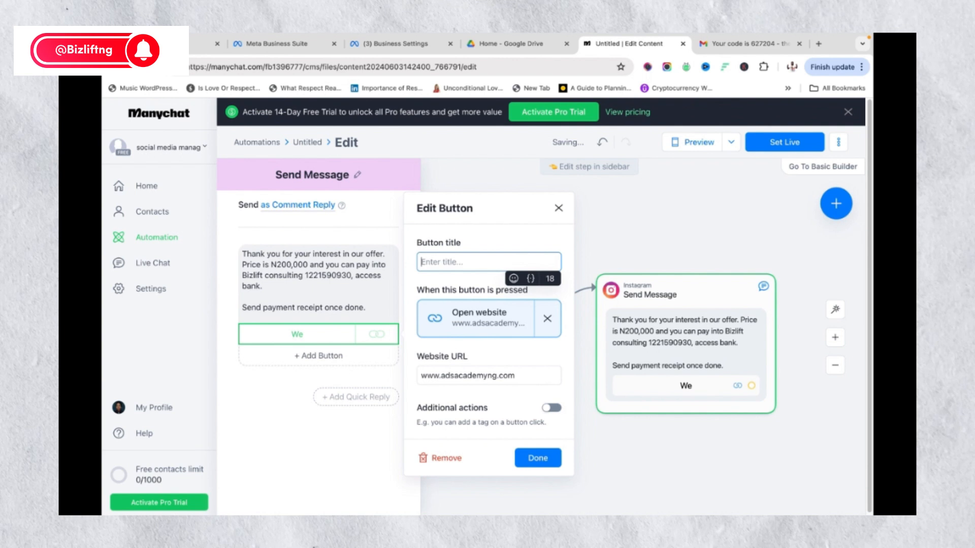
text(Click Here)
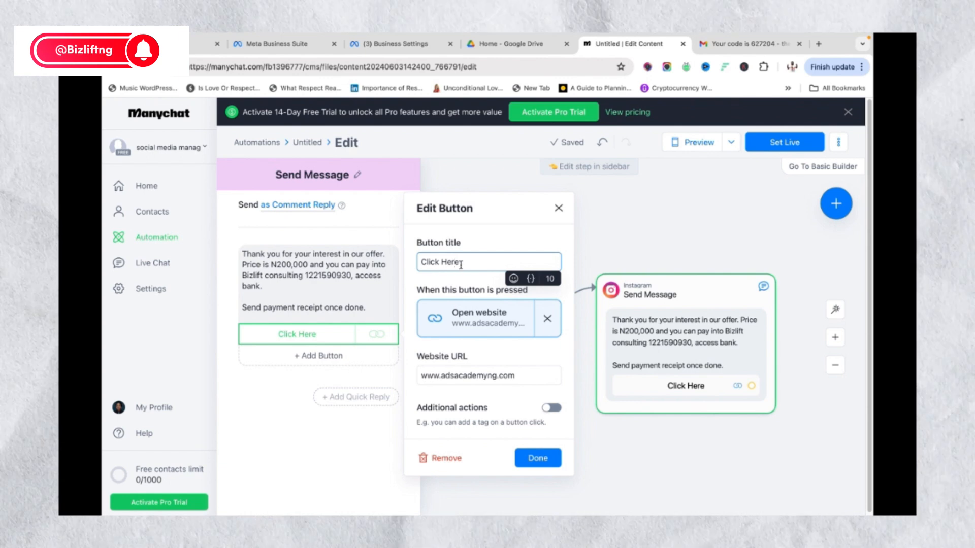
click(526, 457)
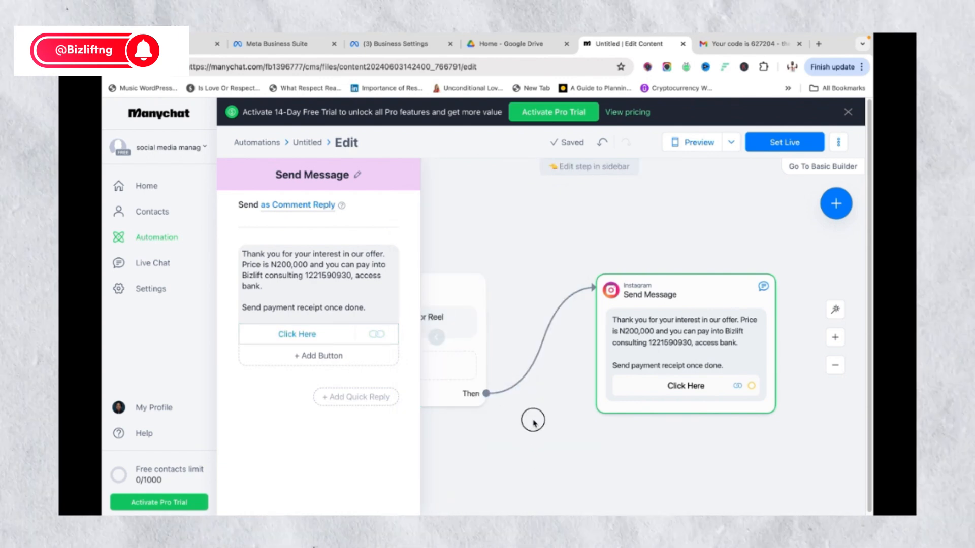
click(527, 405)
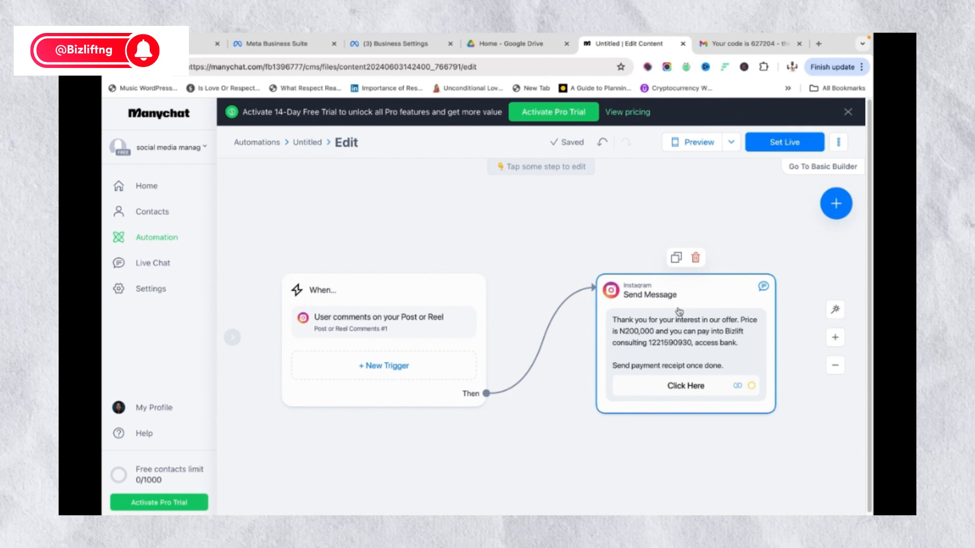
Link an empty Actions step from the Click Here button, move Send Message up-left, and try Set Live
scroll(679, 311, down, 1)
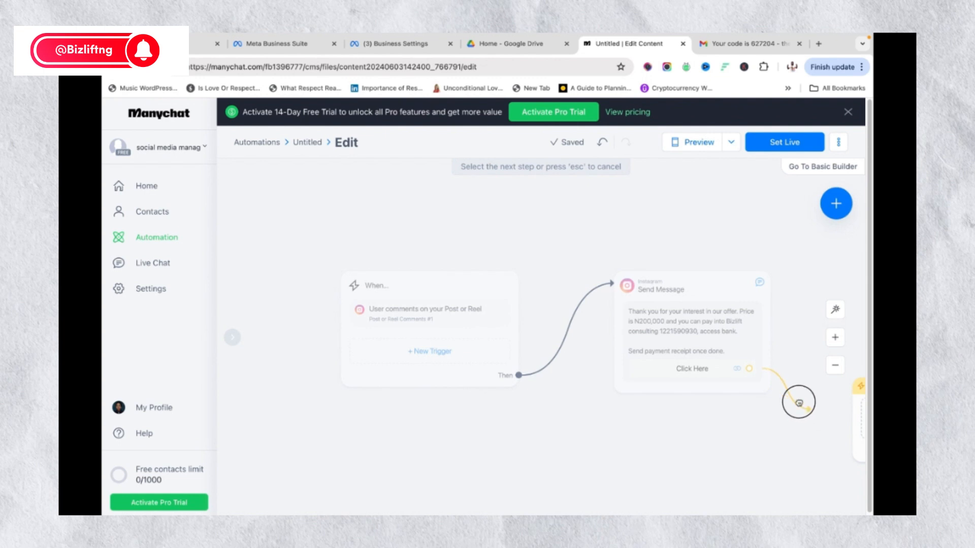
mouse_move(738, 371)
mouse_down()
mouse_move(747, 391)
mouse_move(723, 356)
mouse_move(738, 365)
mouse_up()
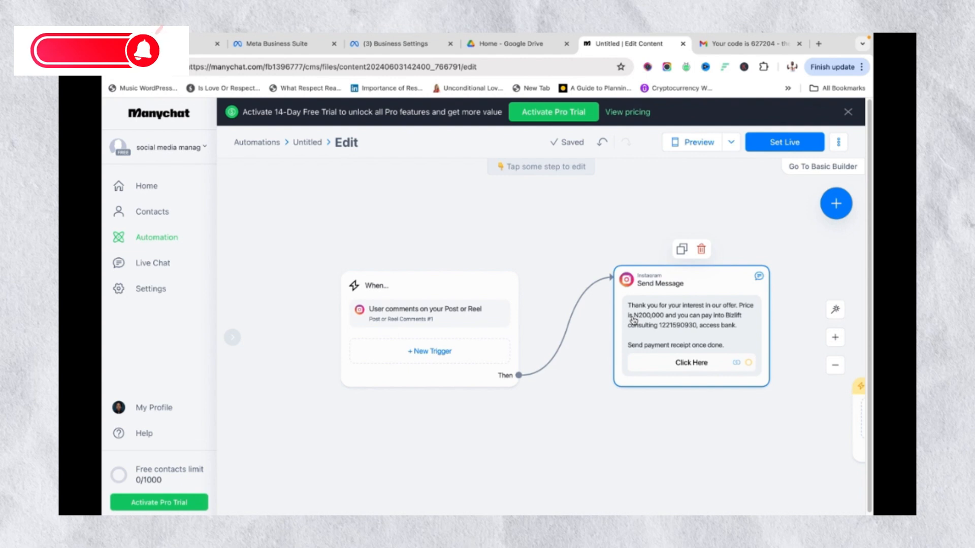
drag(639, 303, 606, 289)
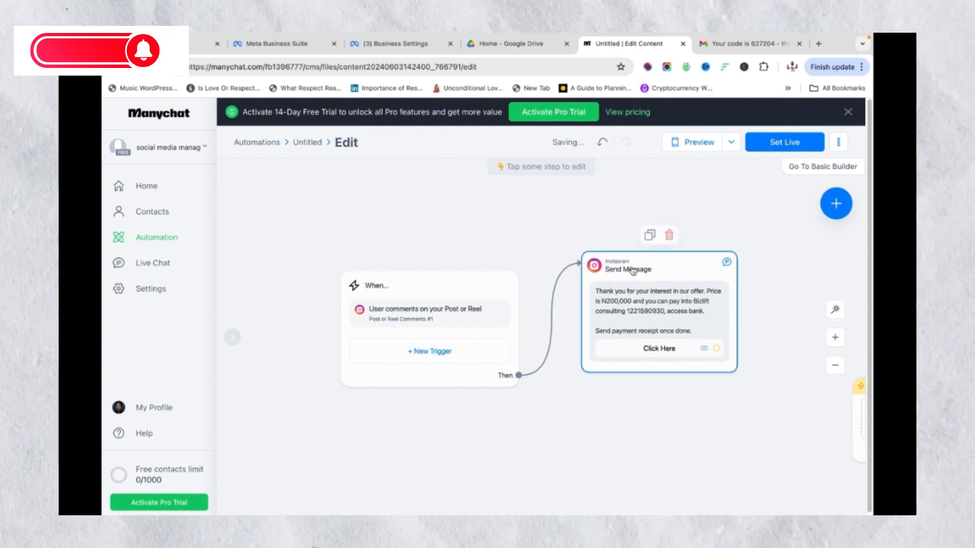
click(776, 145)
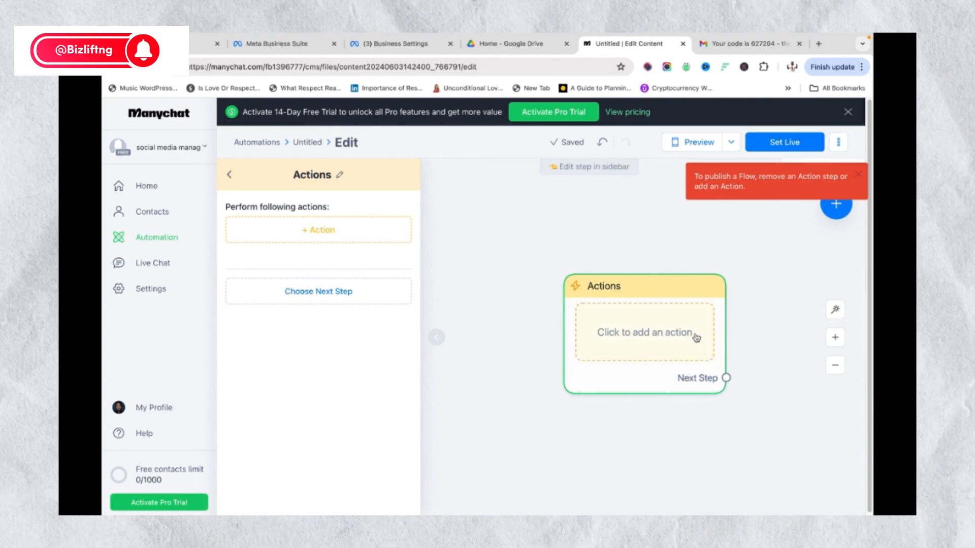
Delete the empty Actions step and set the automation live
mouse_move(680, 361)
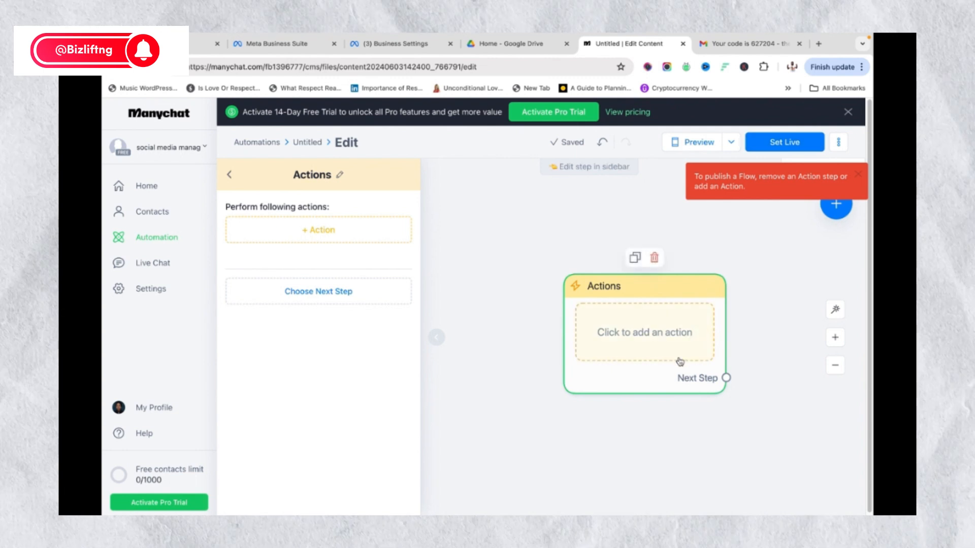
click(654, 258)
click(593, 295)
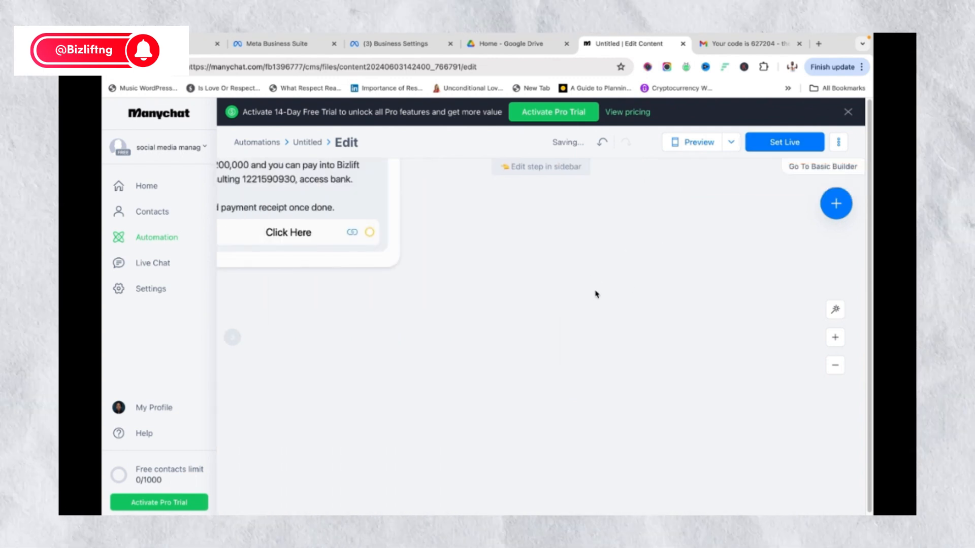
click(774, 144)
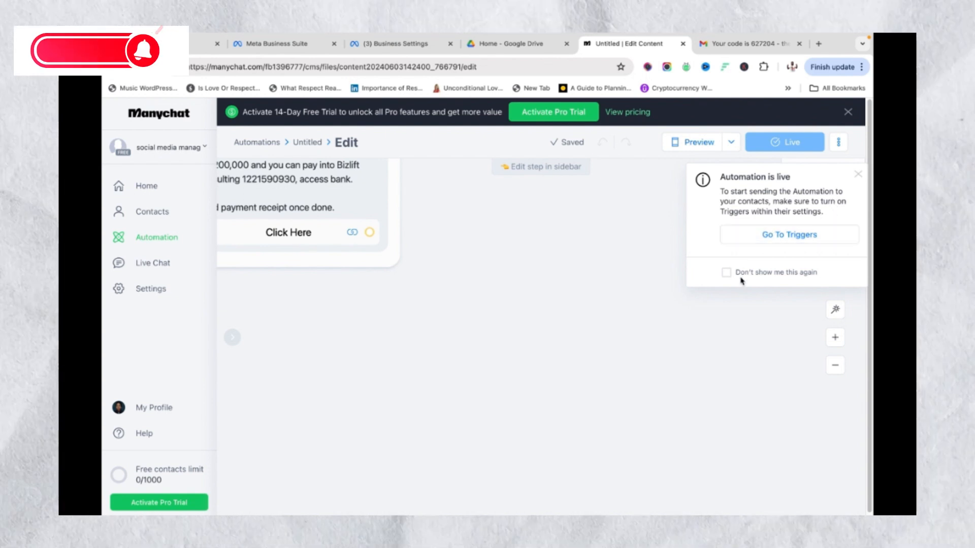
Try twice to switch on the comment trigger, then dismiss both Free plan warnings
click(779, 235)
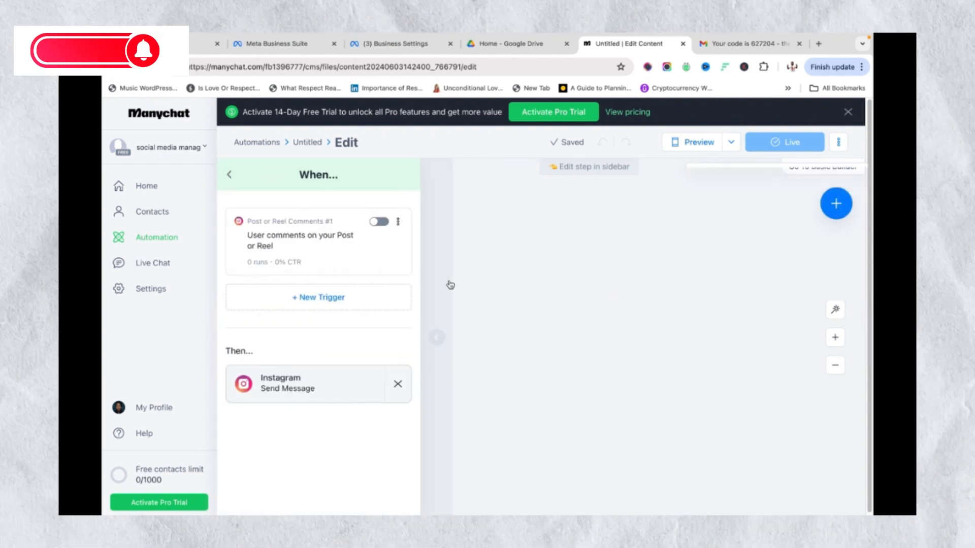
click(377, 223)
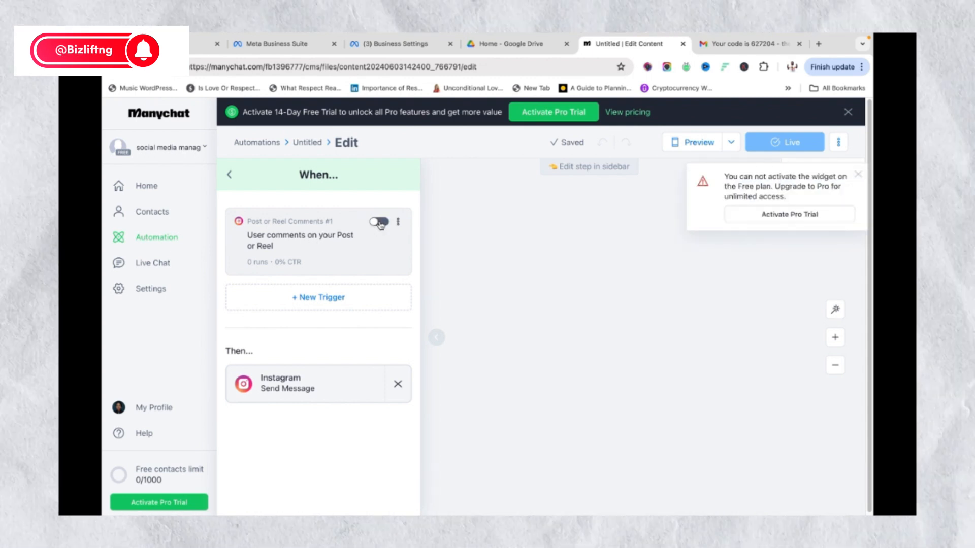
click(379, 223)
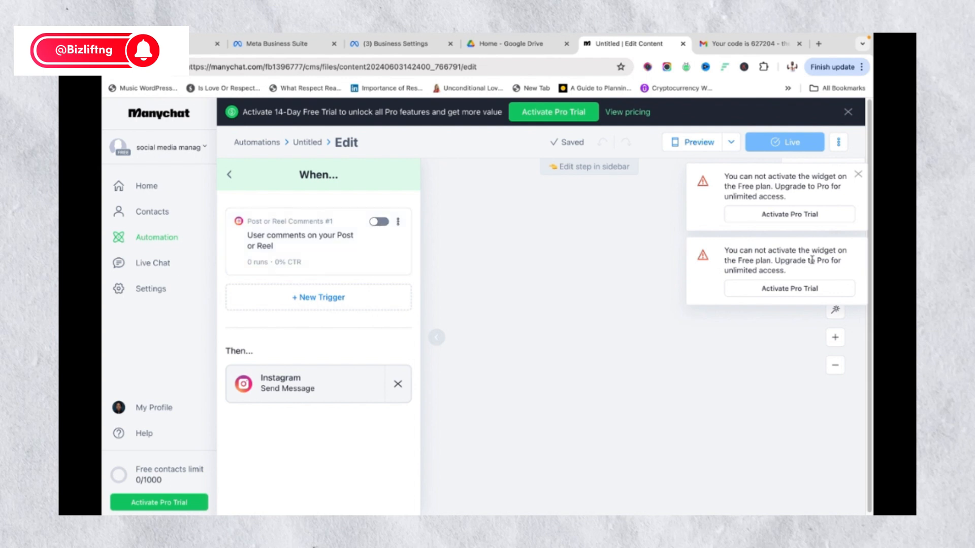
click(858, 176)
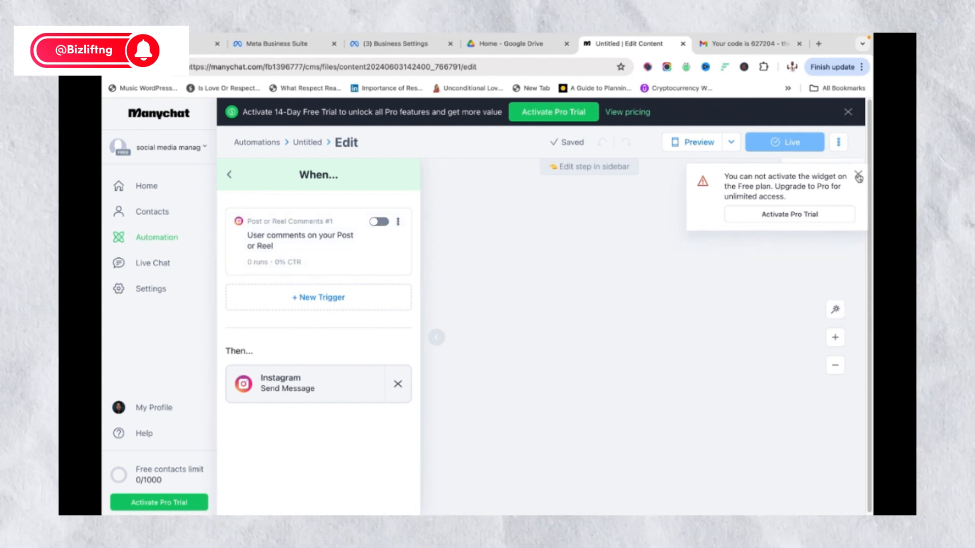
click(858, 176)
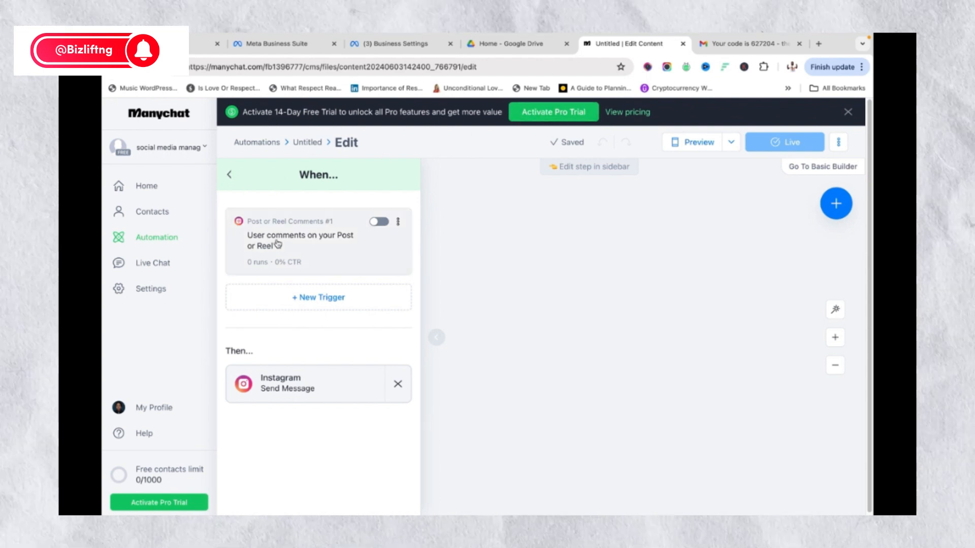
click(231, 177)
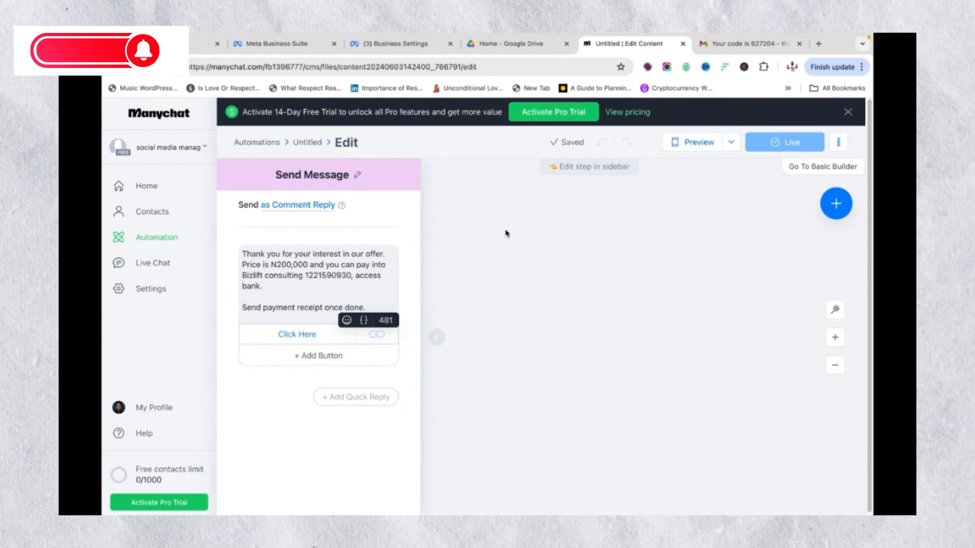
click(839, 142)
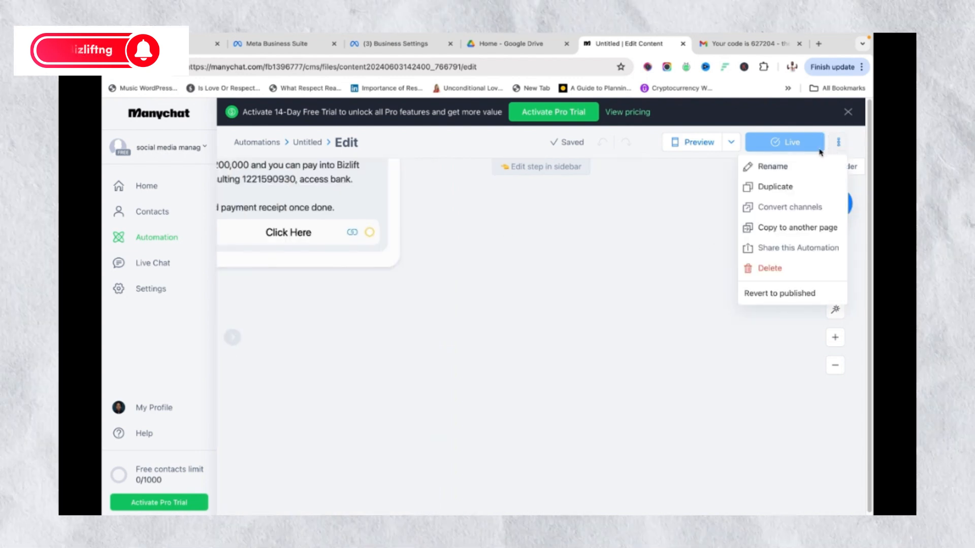
click(787, 146)
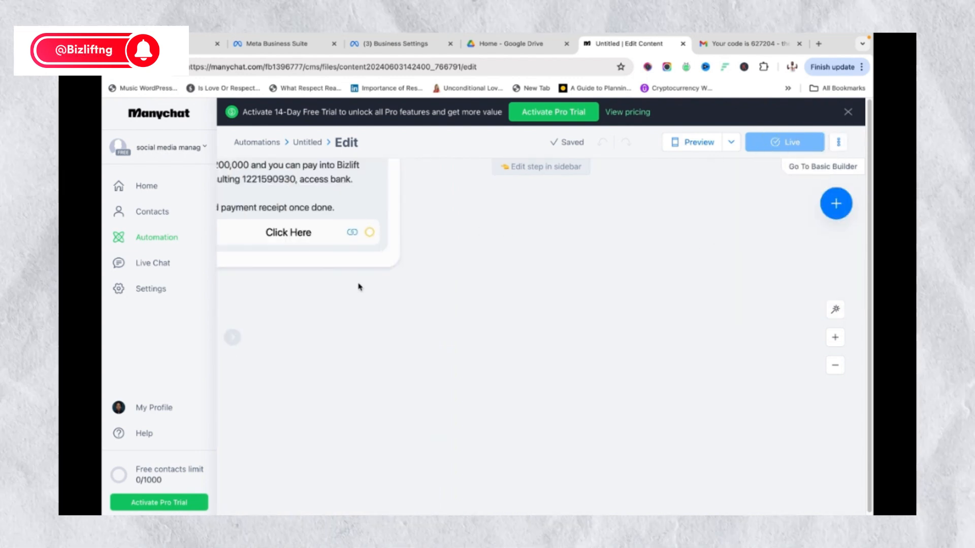
scroll(317, 291, up, 2)
scroll(364, 274, down, 3)
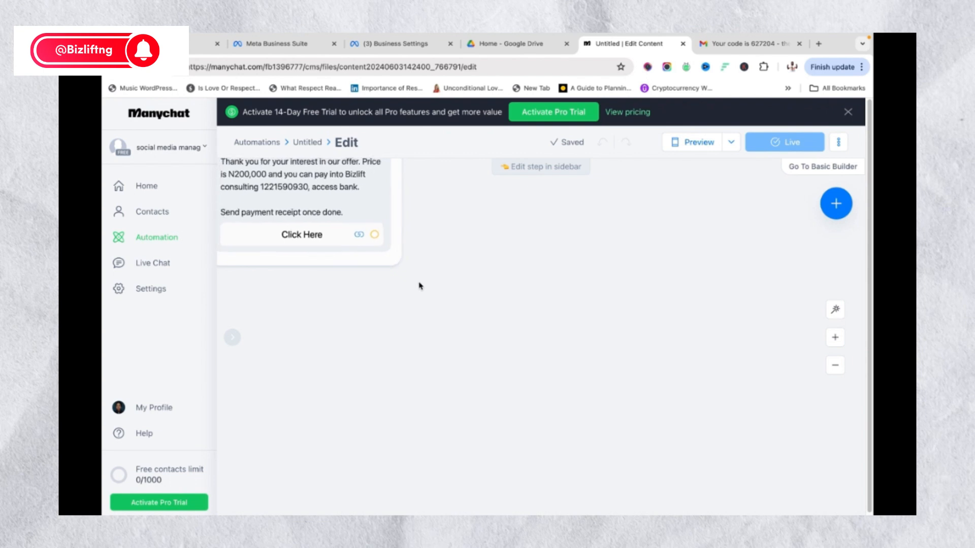
scroll(419, 286, up, 2)
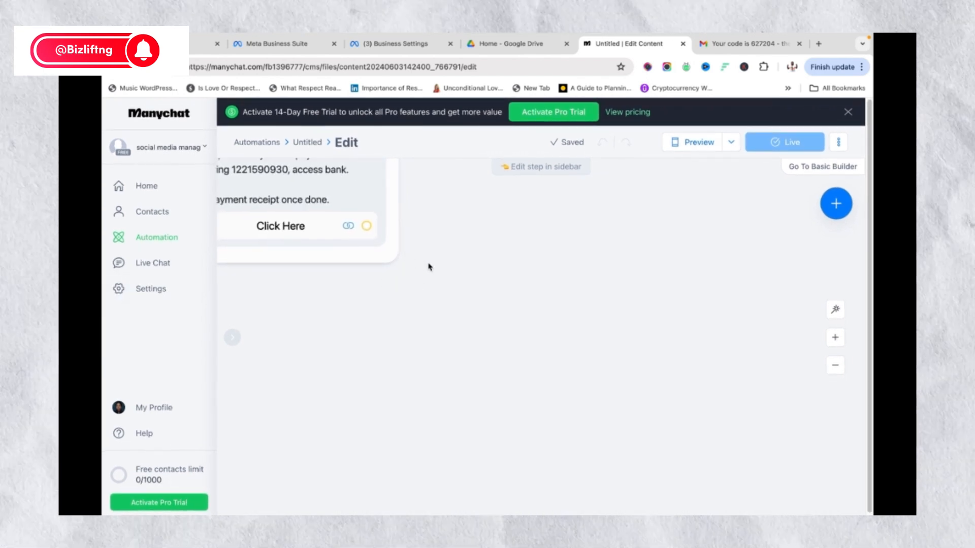
scroll(457, 269, down, 5)
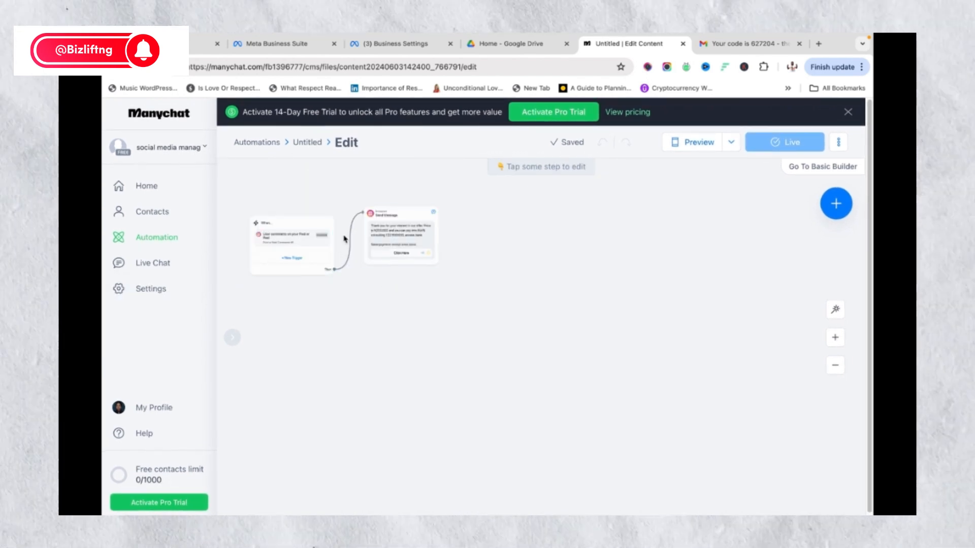
drag(349, 272, 583, 296)
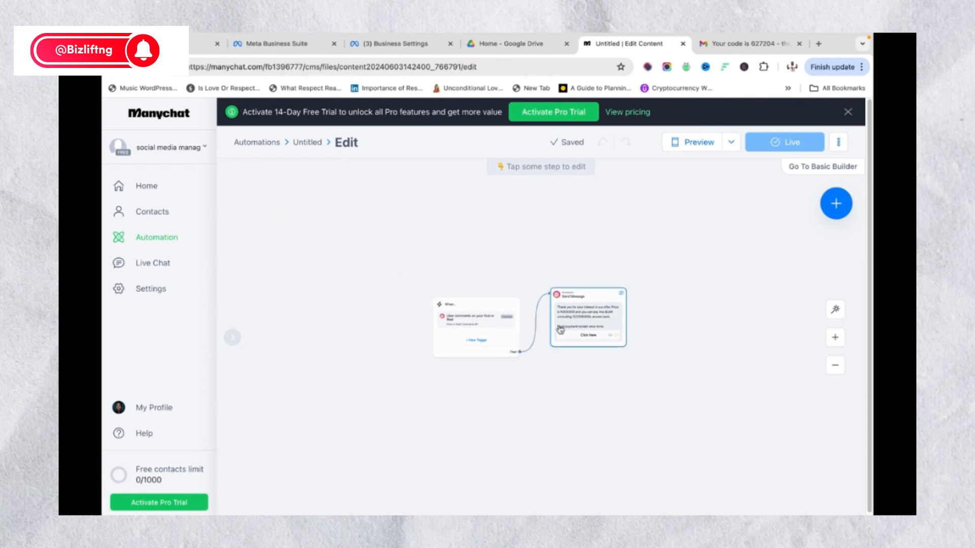
scroll(560, 333, down, 4)
scroll(560, 332, up, 5)
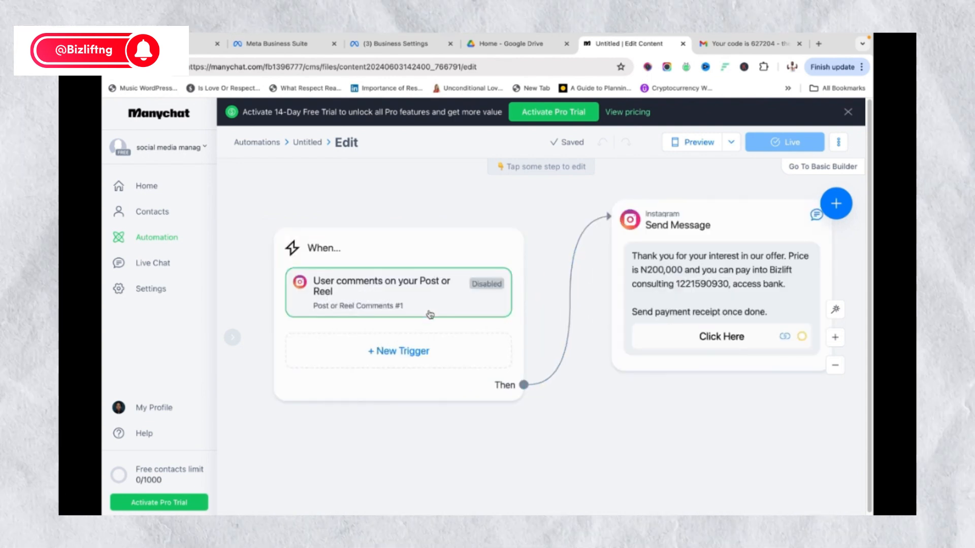
click(481, 288)
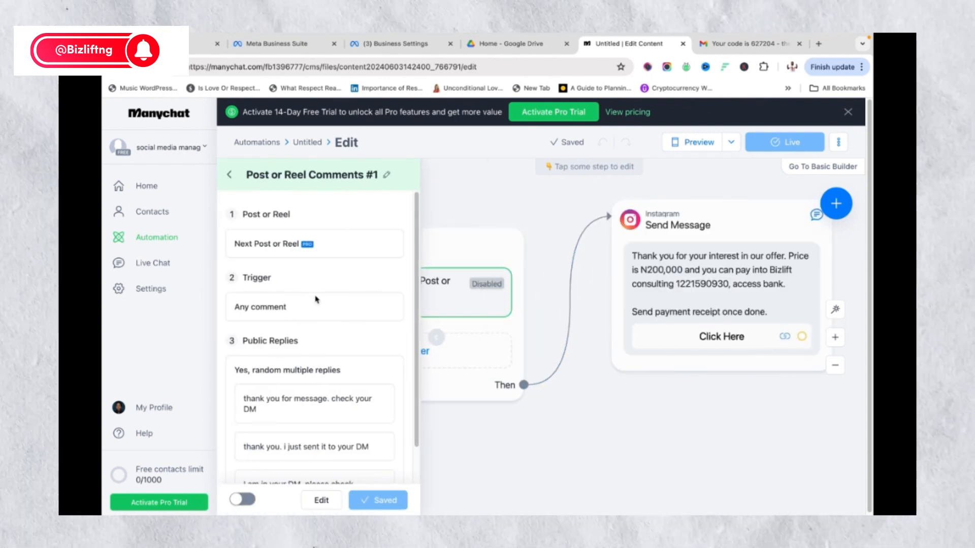
click(242, 500)
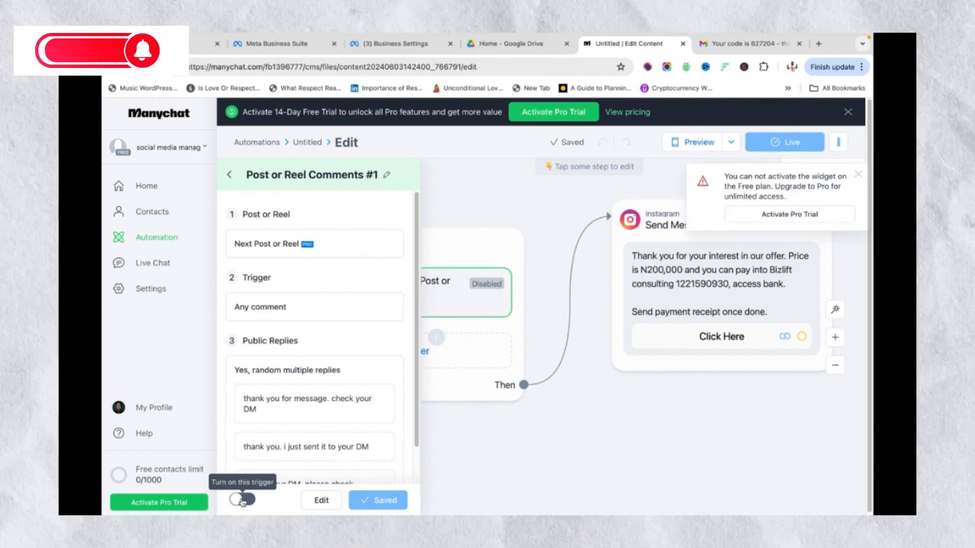
click(492, 429)
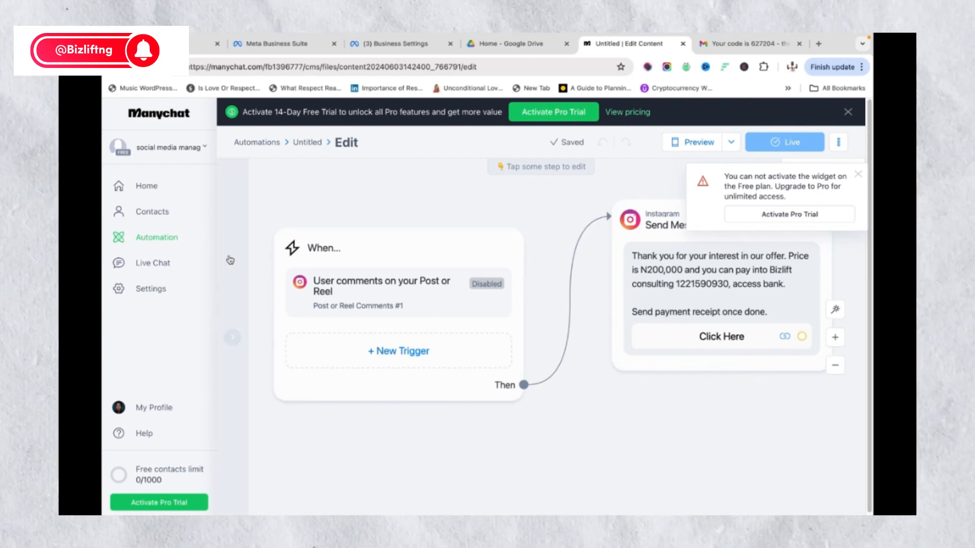
click(856, 176)
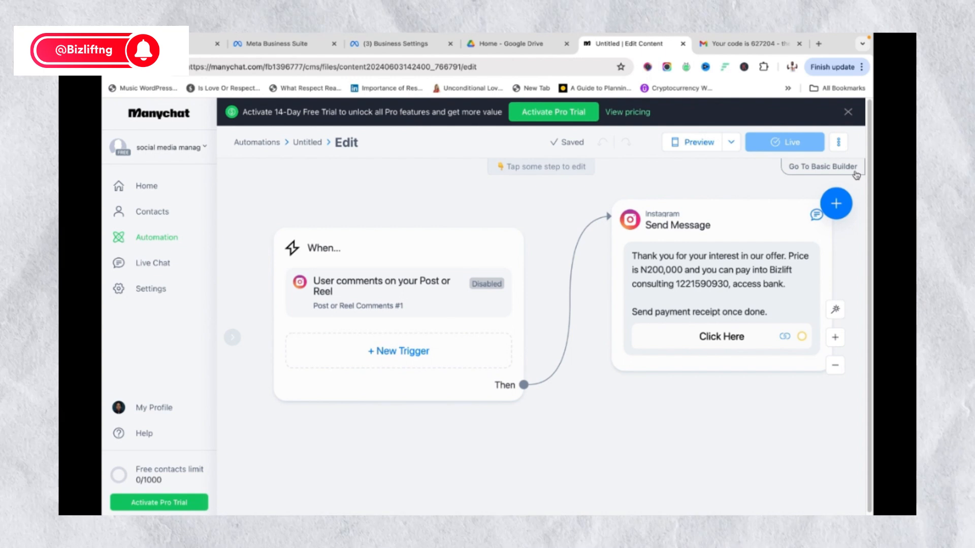
mouse_move(768, 212)
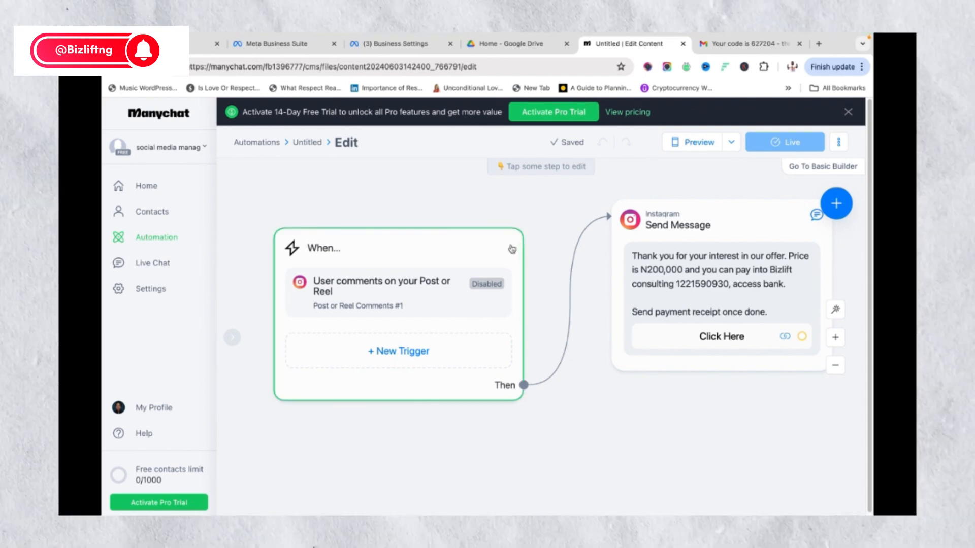
Browse the add-step options from the blue + button and pick Trigger to see Instagram trigger events
click(836, 203)
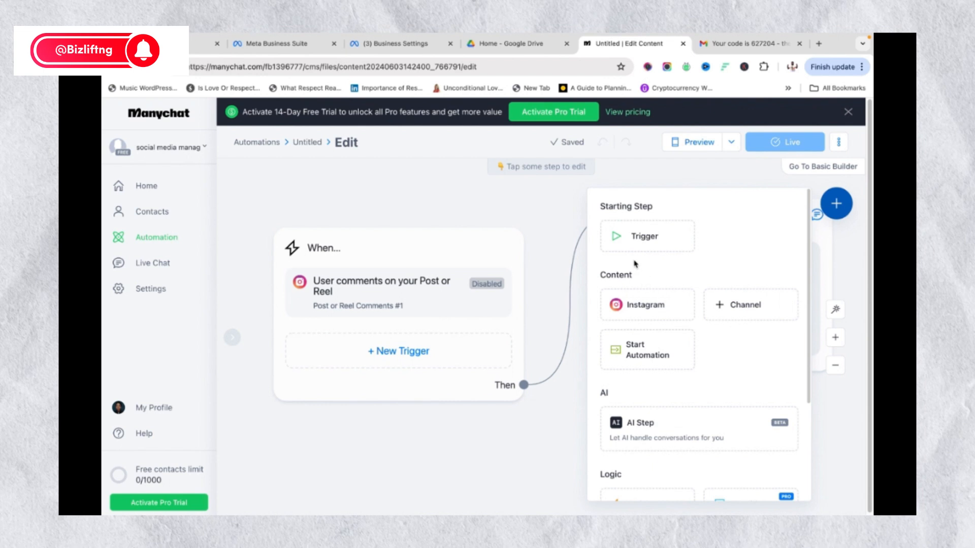
scroll(673, 270, down, 3)
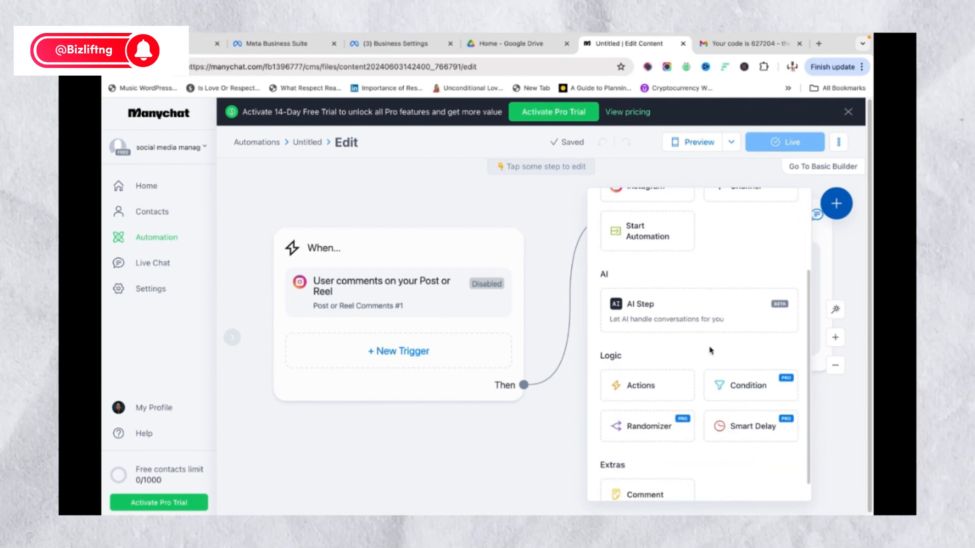
scroll(711, 351, down, 1)
scroll(708, 332, up, 4)
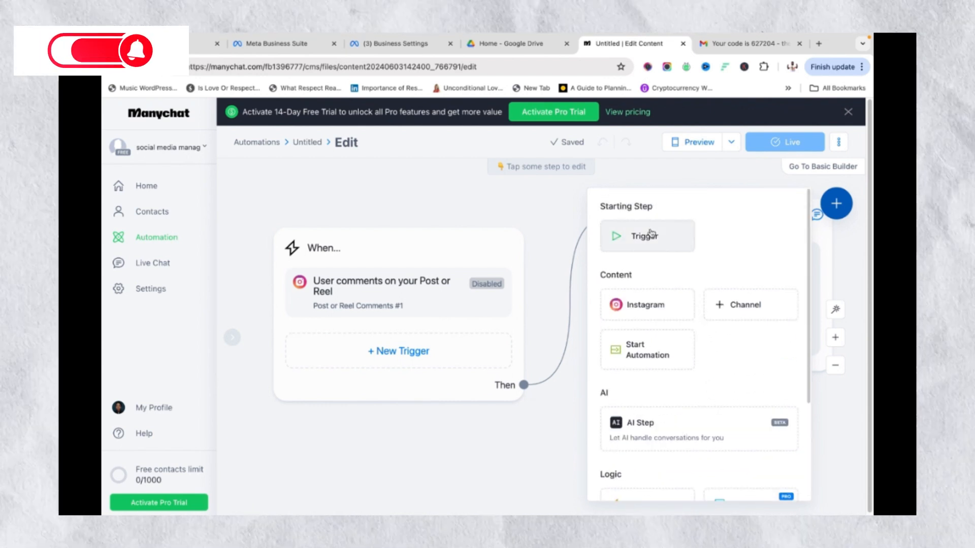
scroll(718, 272, down, 2)
scroll(655, 261, up, 2)
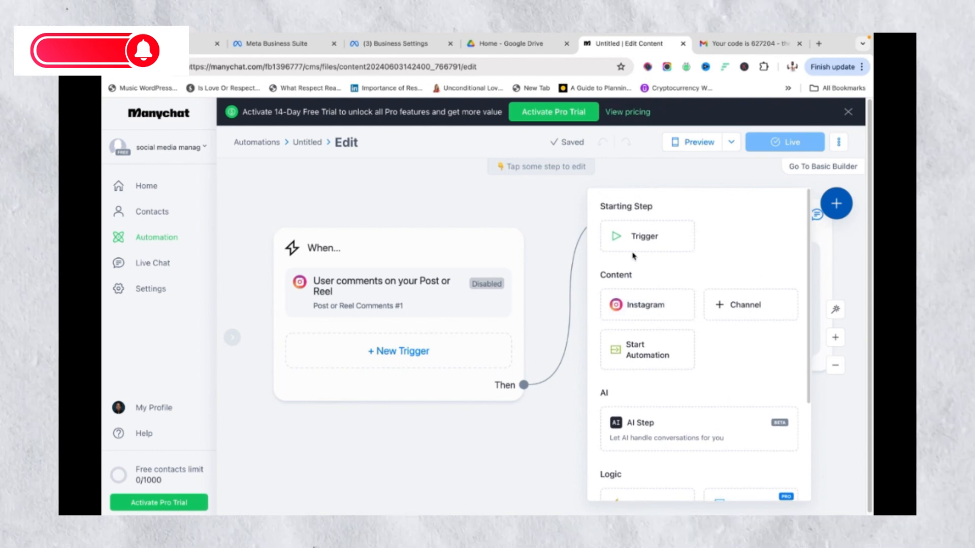
click(653, 248)
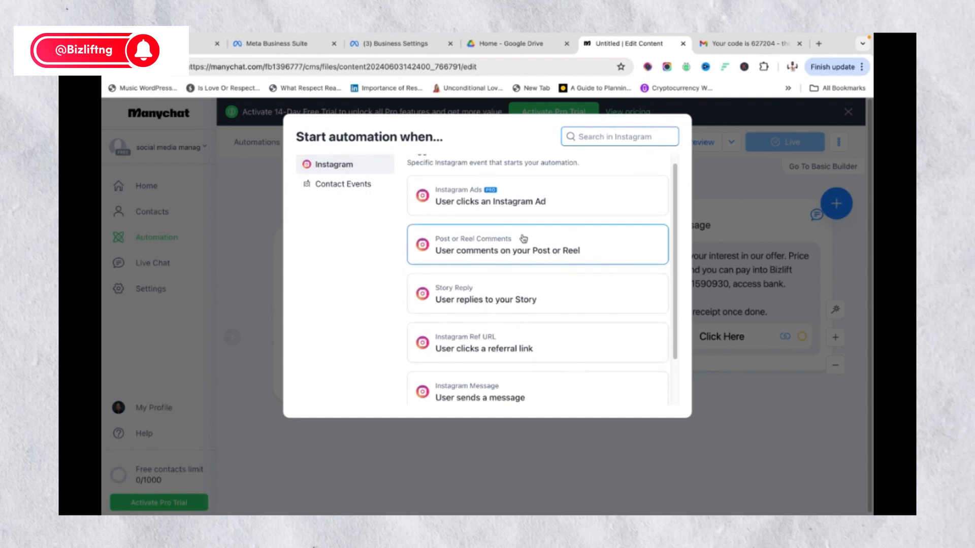
Browse the Start automation when… trigger list and close it without choosing a trigger
scroll(538, 285, down, 1)
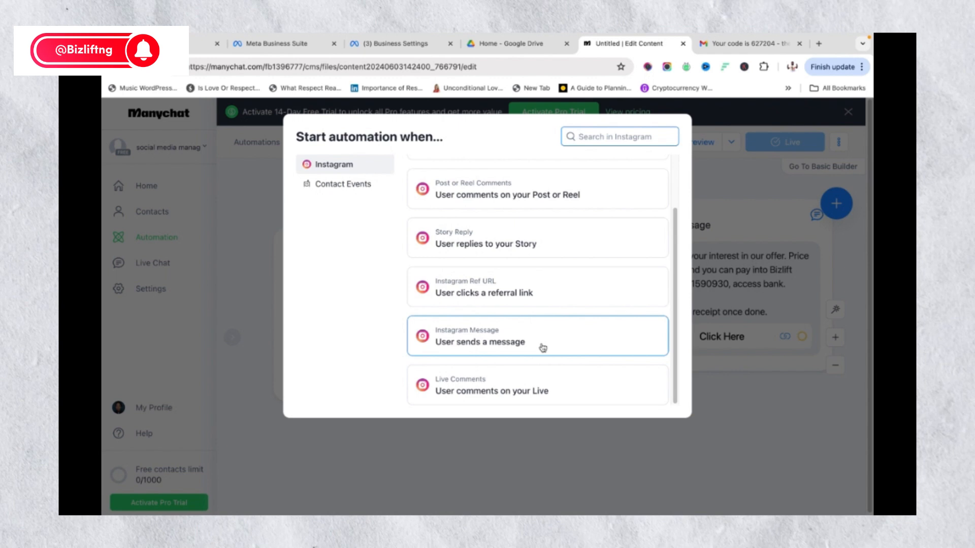
scroll(543, 346, up, 1)
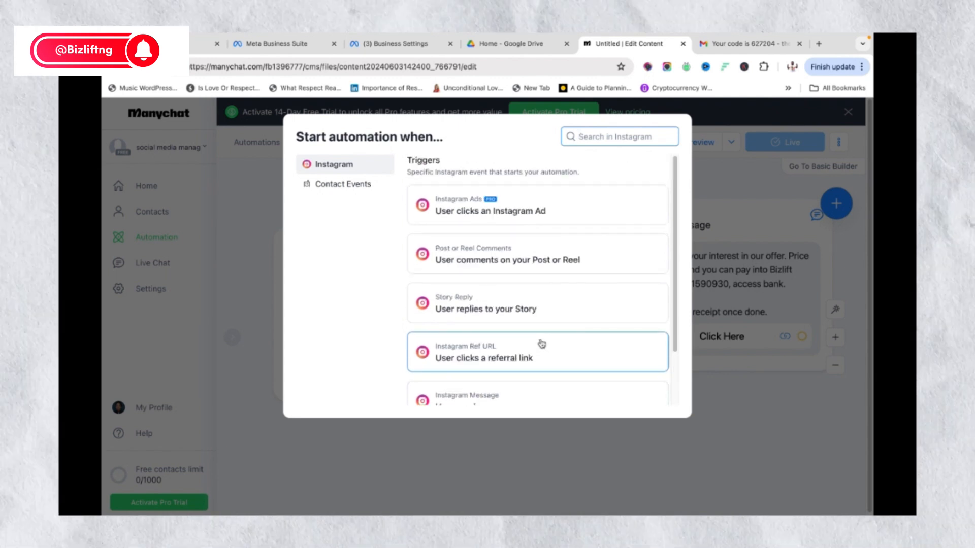
scroll(533, 364, down, 1)
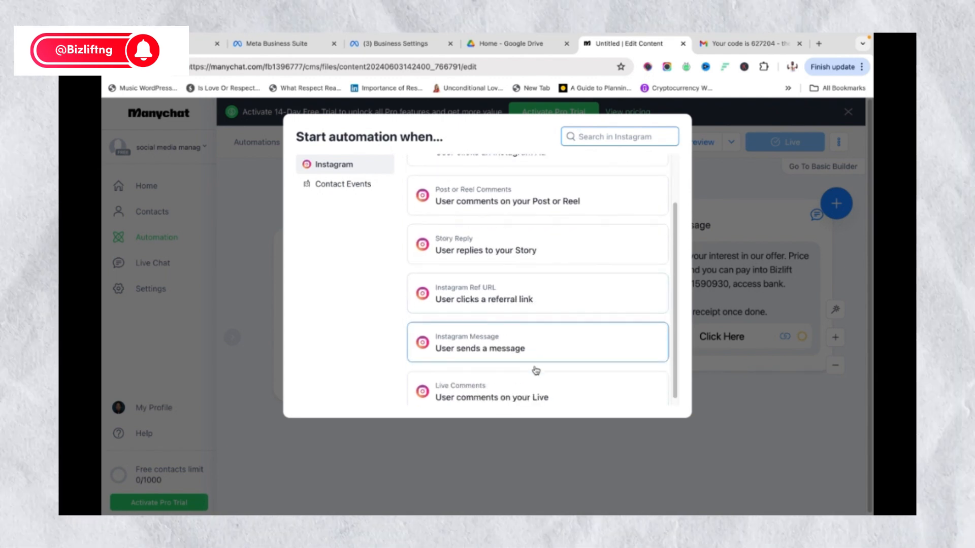
scroll(538, 300, up, 1)
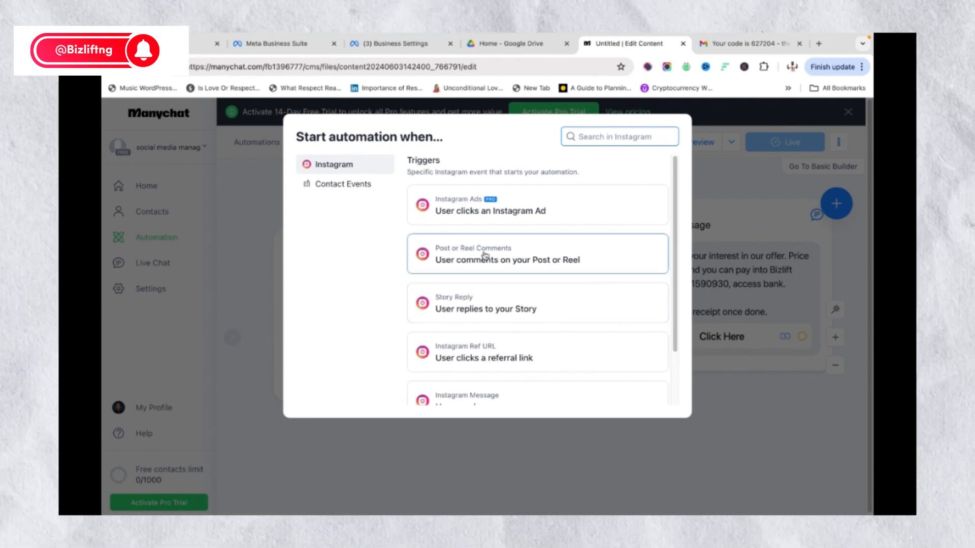
click(250, 208)
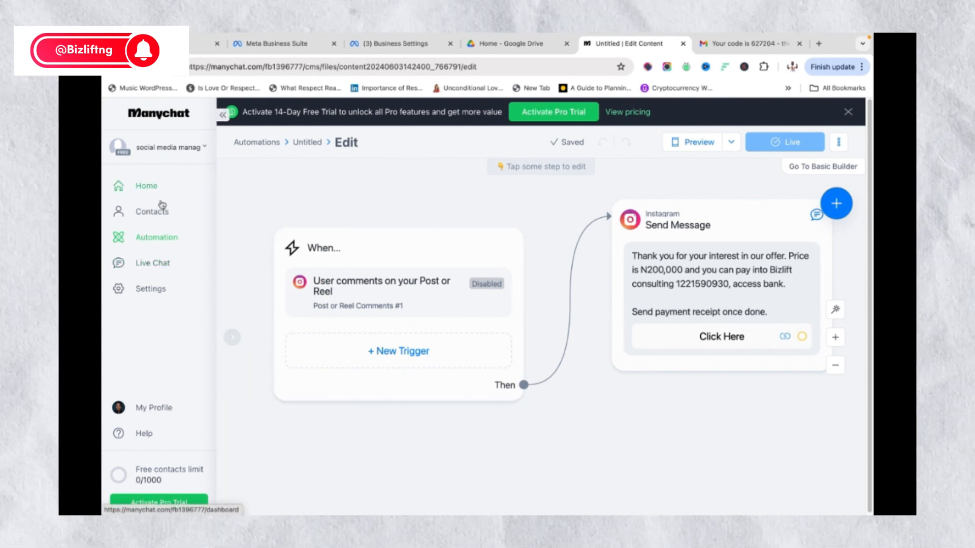
Create a new automation from the Automation list, choosing Start From Scratch
click(168, 239)
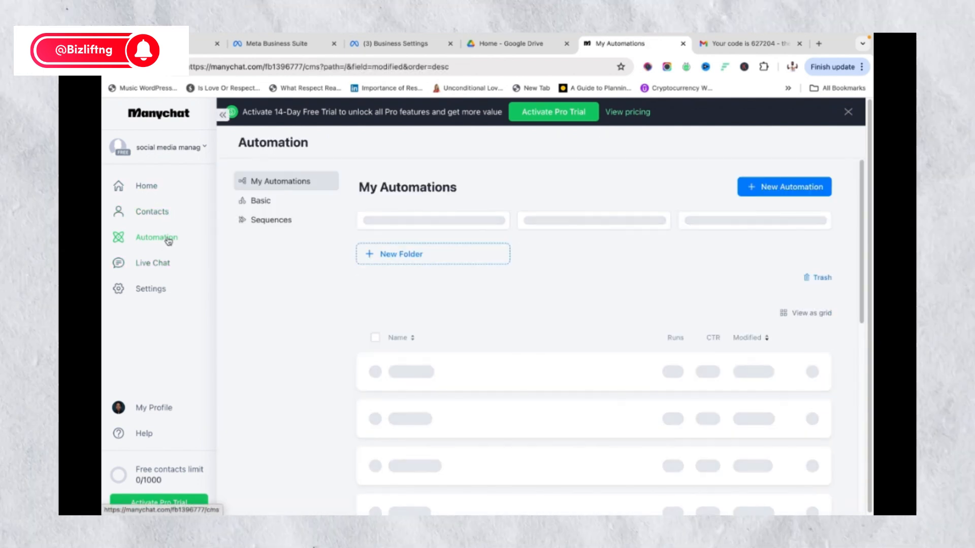
click(793, 187)
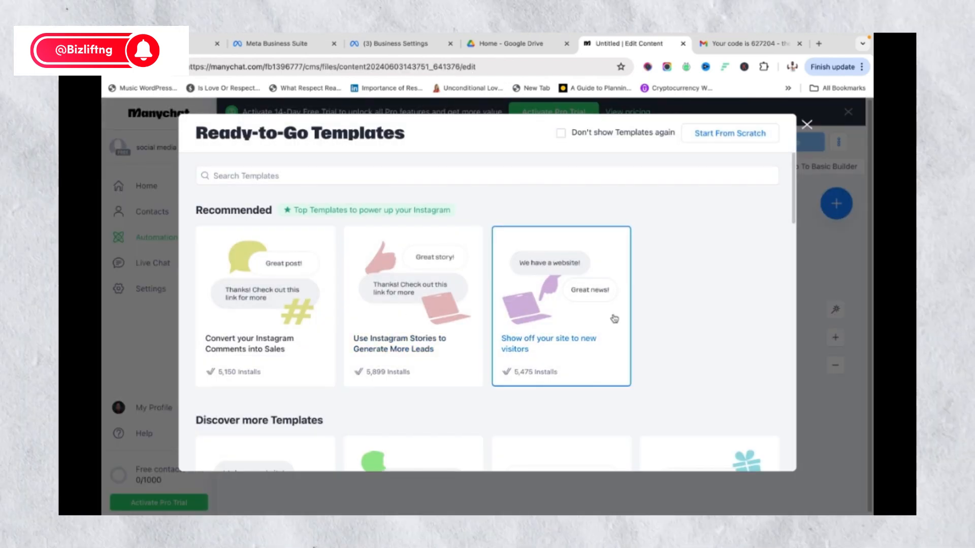
scroll(632, 316, down, 3)
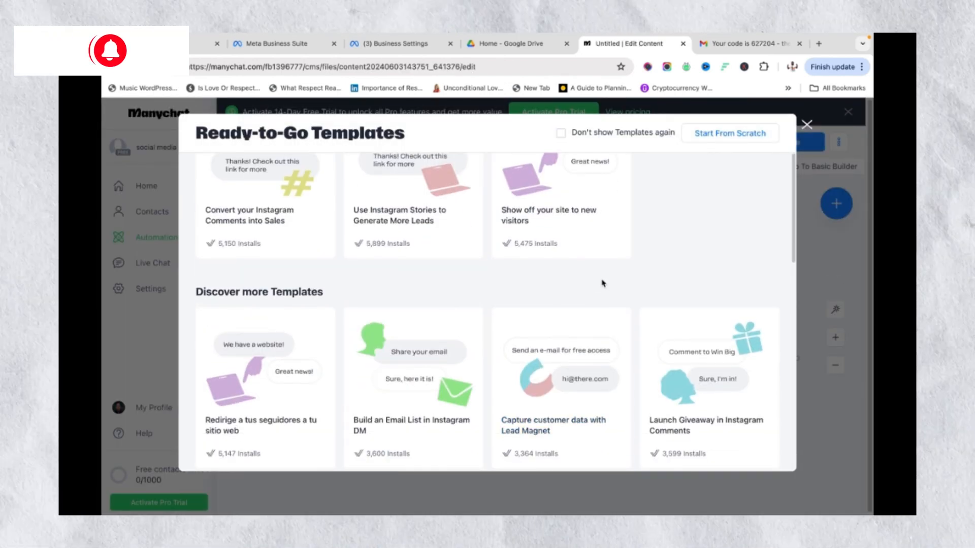
scroll(603, 285, up, 3)
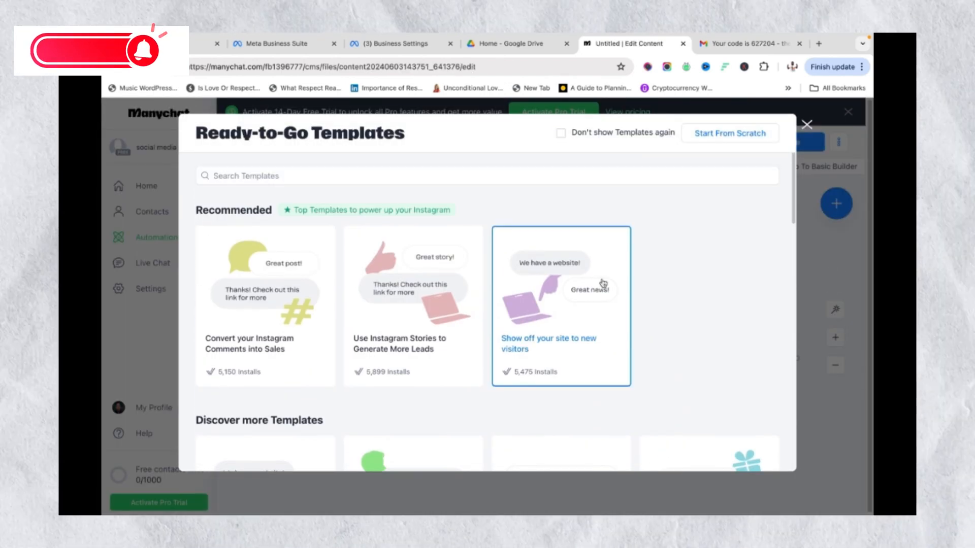
click(757, 136)
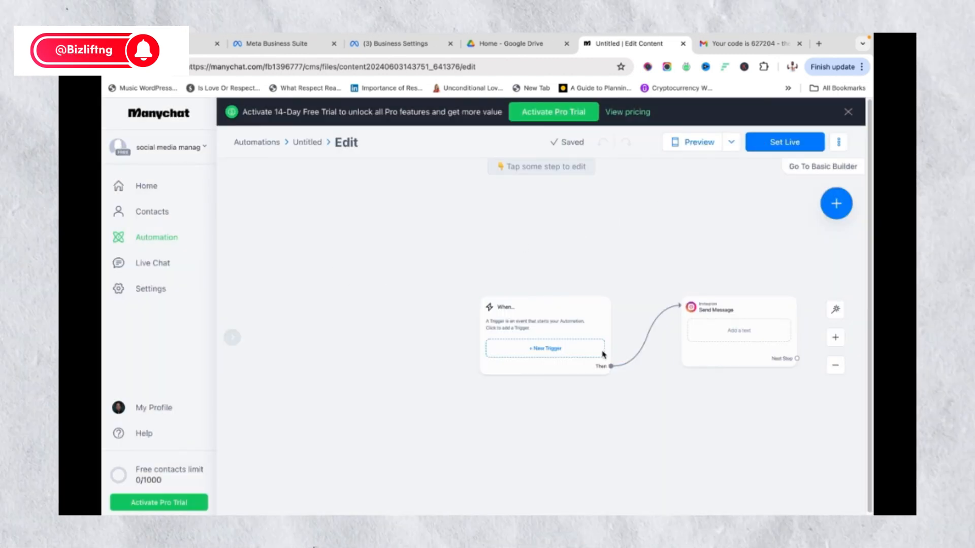
Open the new automation's + New Trigger list of Instagram trigger events
scroll(572, 298, up, 5)
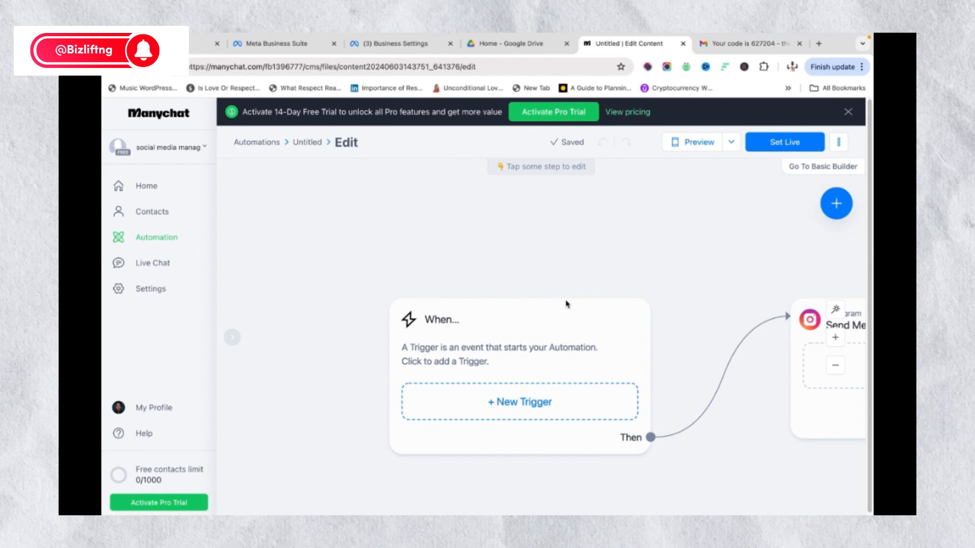
click(521, 403)
scroll(570, 277, down, 2)
scroll(568, 281, up, 2)
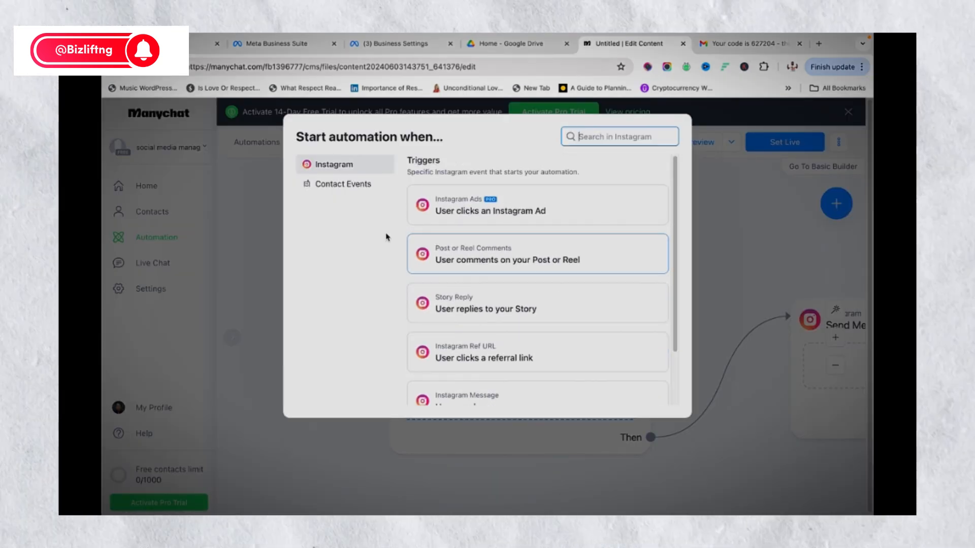